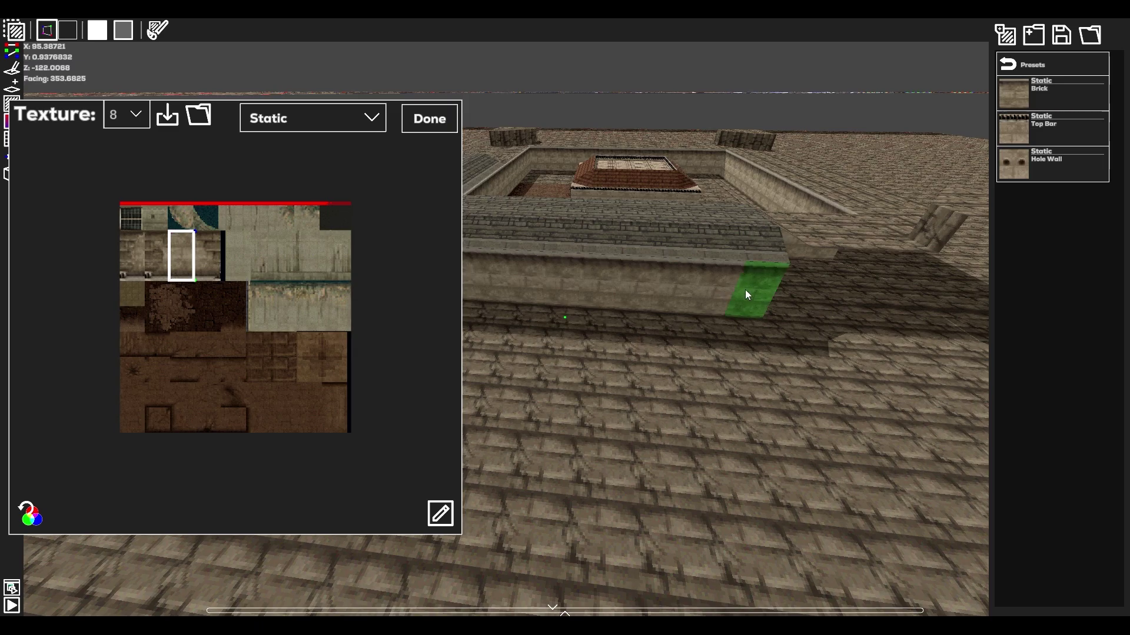
key("s")
right_click_drag(745, 289, 871, 290)
key("a")
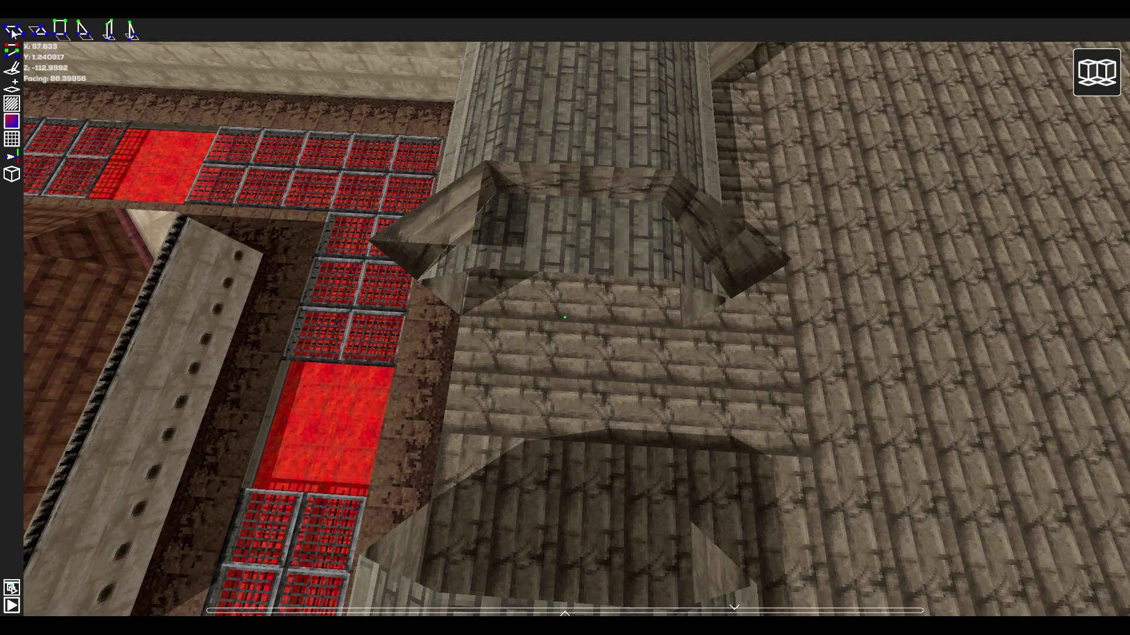
Step: Place floor preset tiles at the gap between the brick arches on the roof
left_click(13, 34)
scroll(531, 216, "up", 2)
left_click_drag(531, 216, 613, 220)
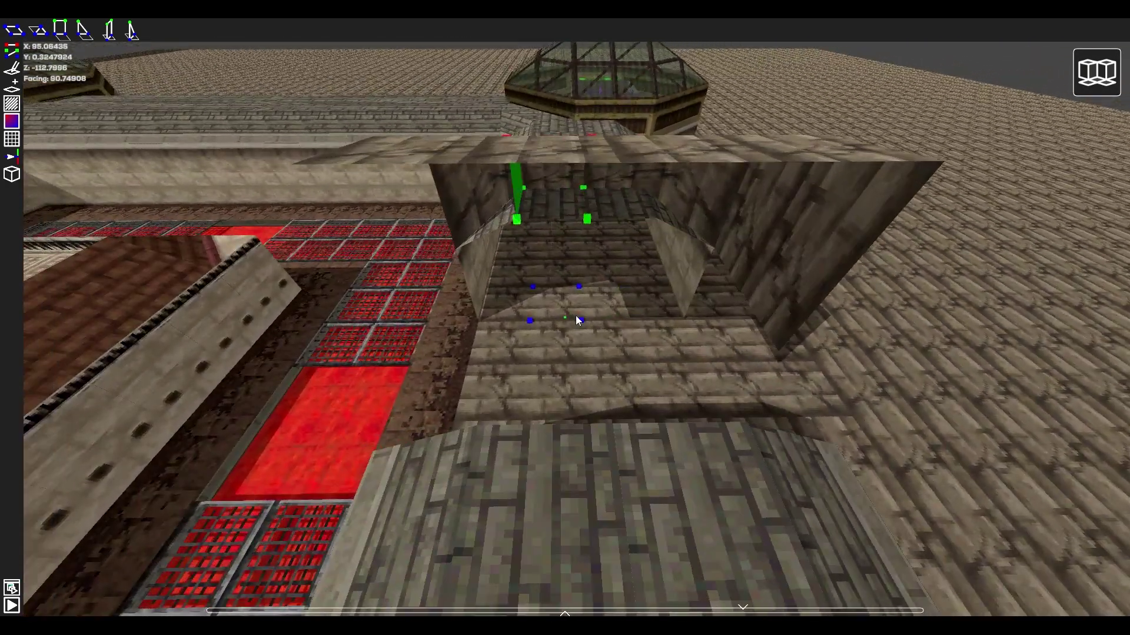
Step: Place a strip of preset tiles on the open floor beside the grey towers
key("a")
right_click_drag(576, 315, 490, 336)
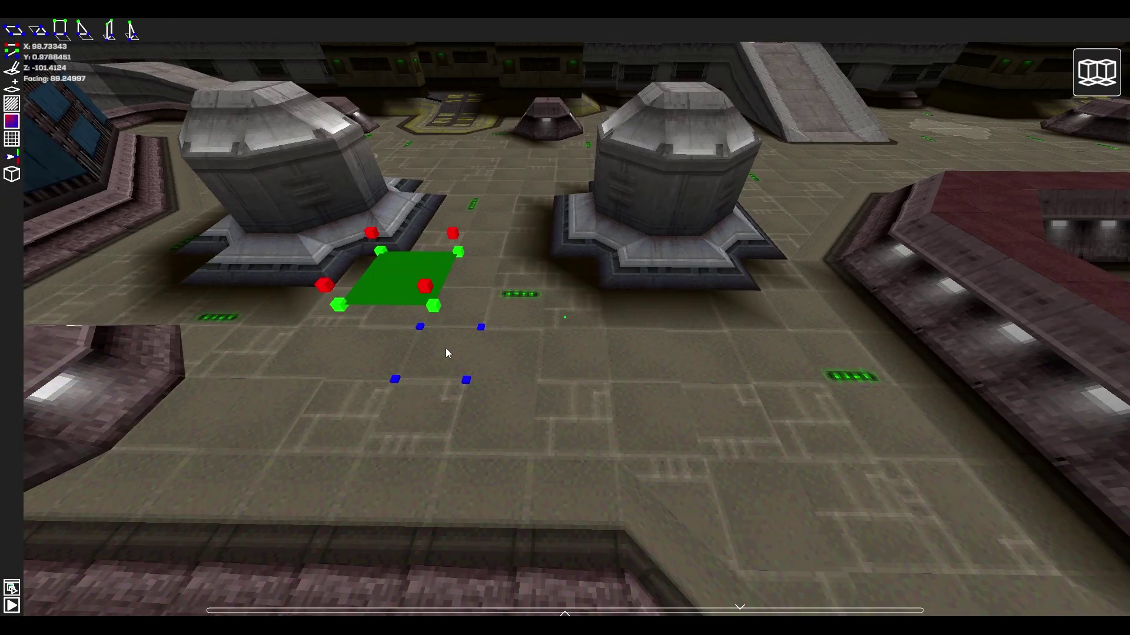
left_click_drag(447, 350, 509, 359)
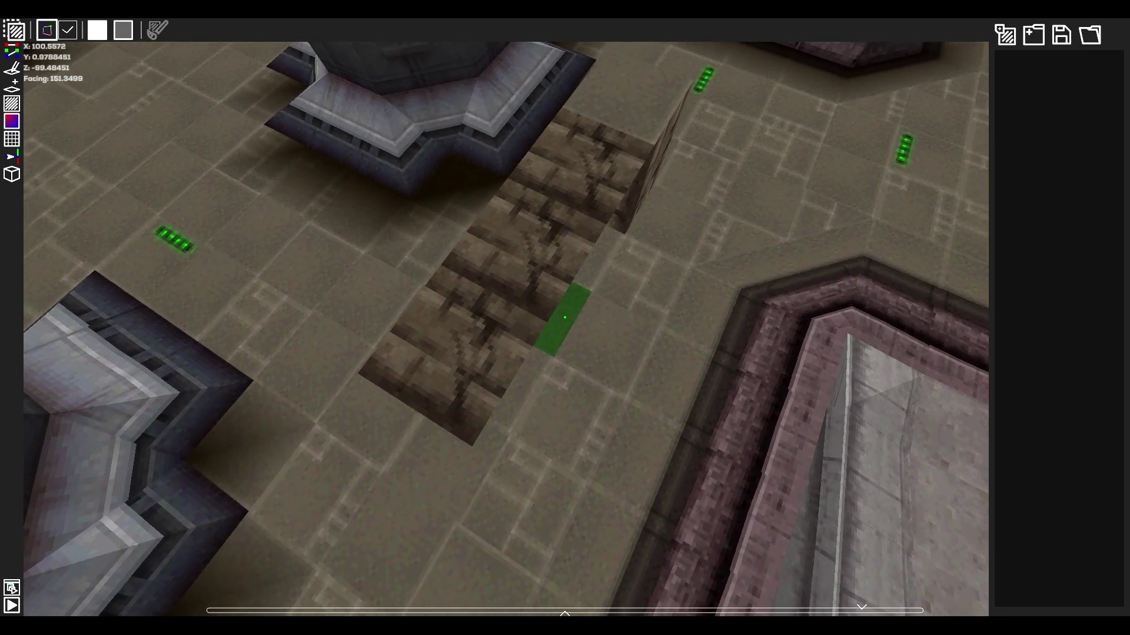
Step: Select a floor tile beside the placed bricks and shift its UV square to the neighbouring floor section of texture 4
left_click(560, 390)
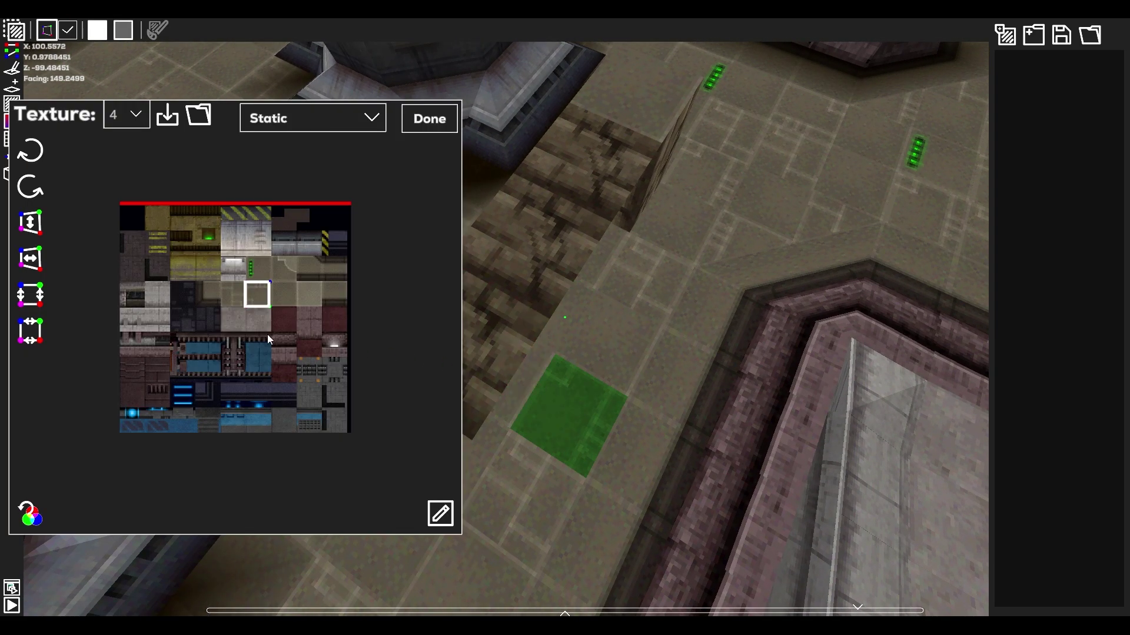
scroll(268, 334, "up", 5)
middle_click_drag(260, 327, 235, 402)
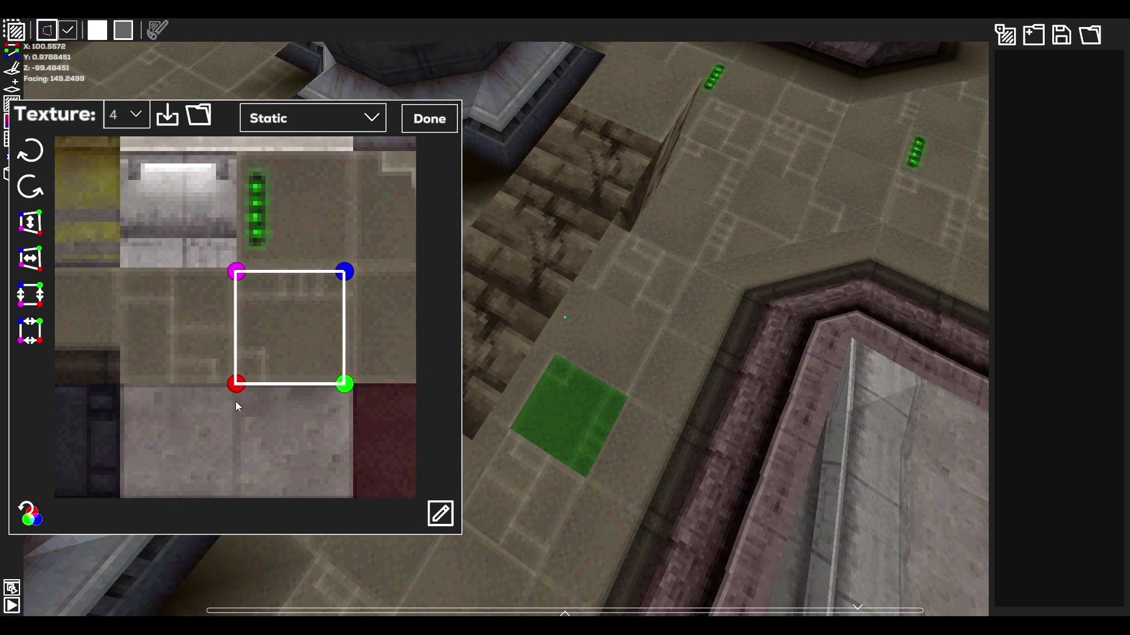
left_click_drag(238, 385, 130, 388)
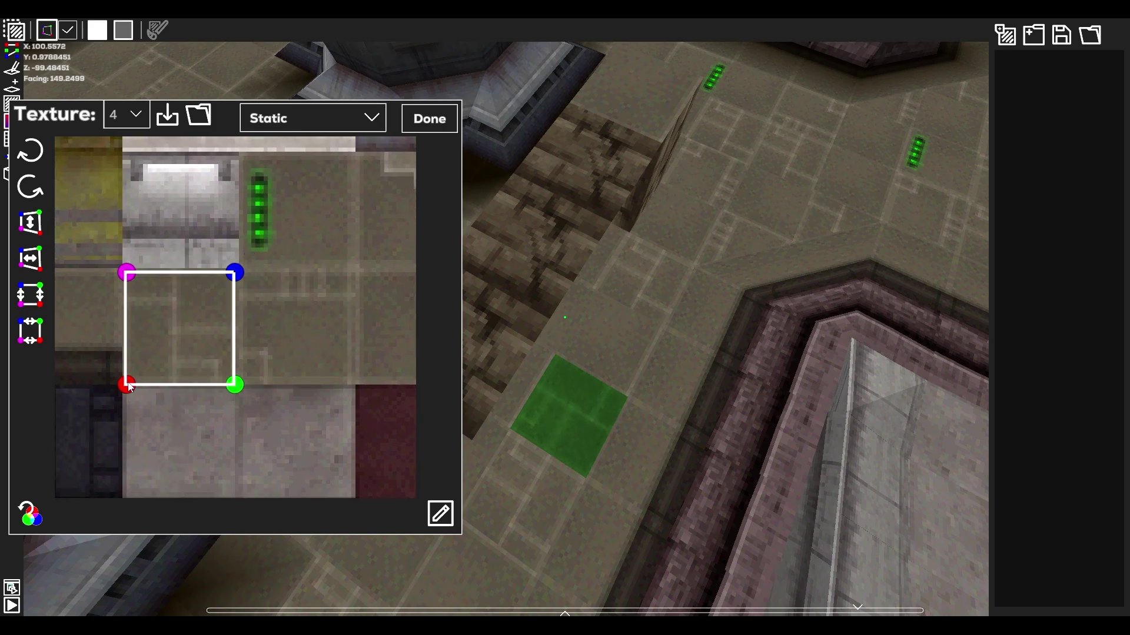
middle_click_drag(136, 384, 247, 320)
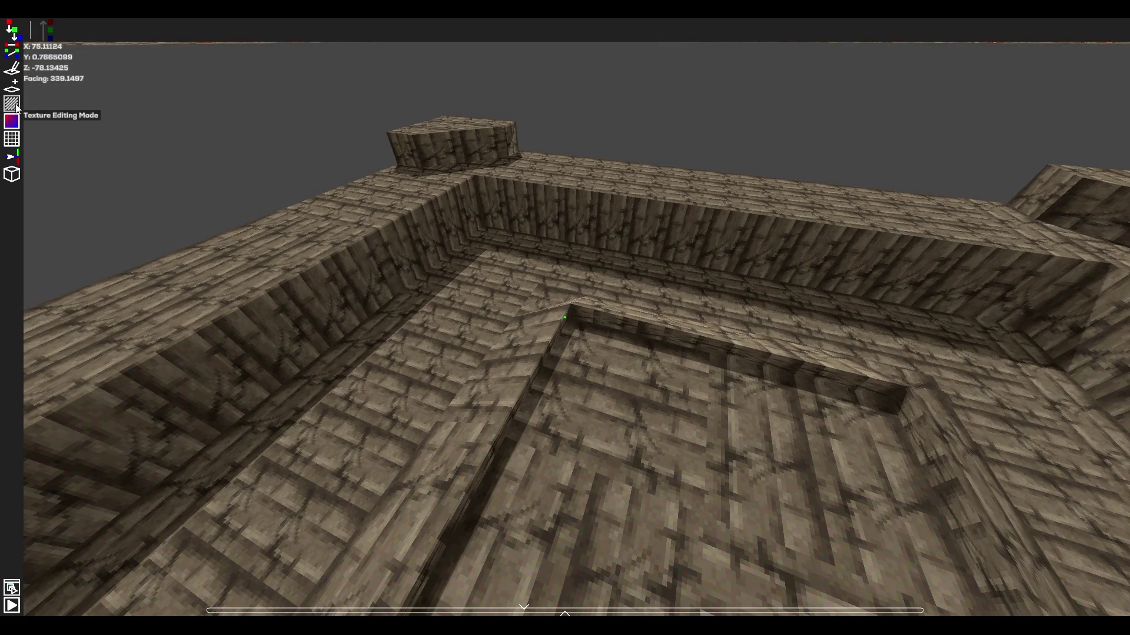
Step: Enter texture editing mode and select the rectangular block of tiles covering the raised centre of the brick courtyard
left_click(17, 107)
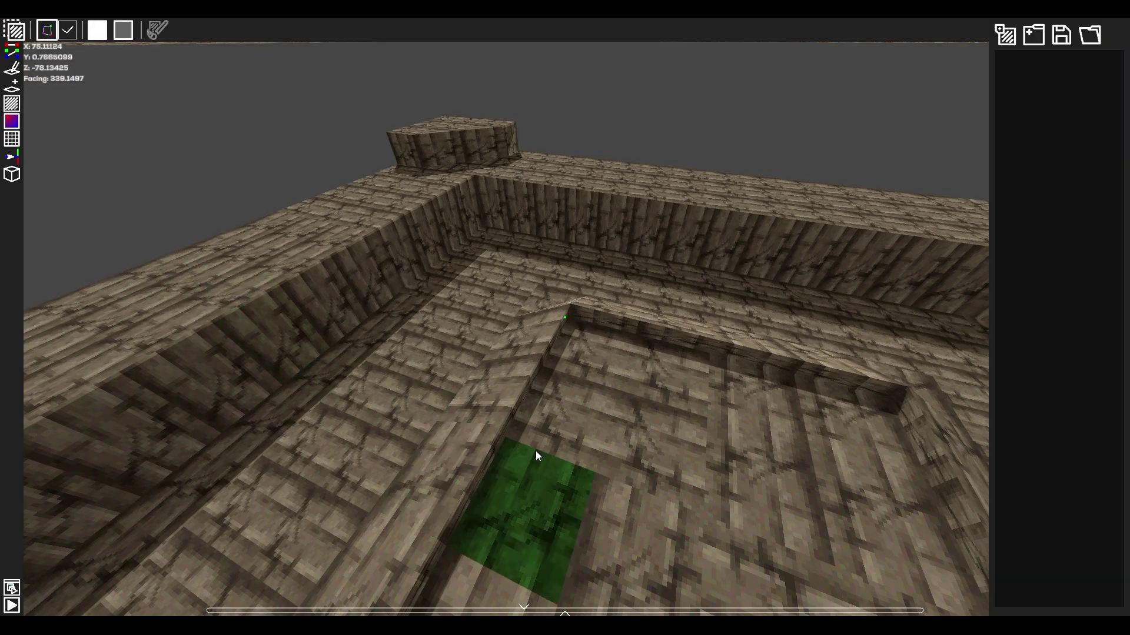
key("w")
right_click_drag(648, 372, 941, 377)
right_click_drag(565, 318, 453, 248)
key("s")
left_click(465, 212)
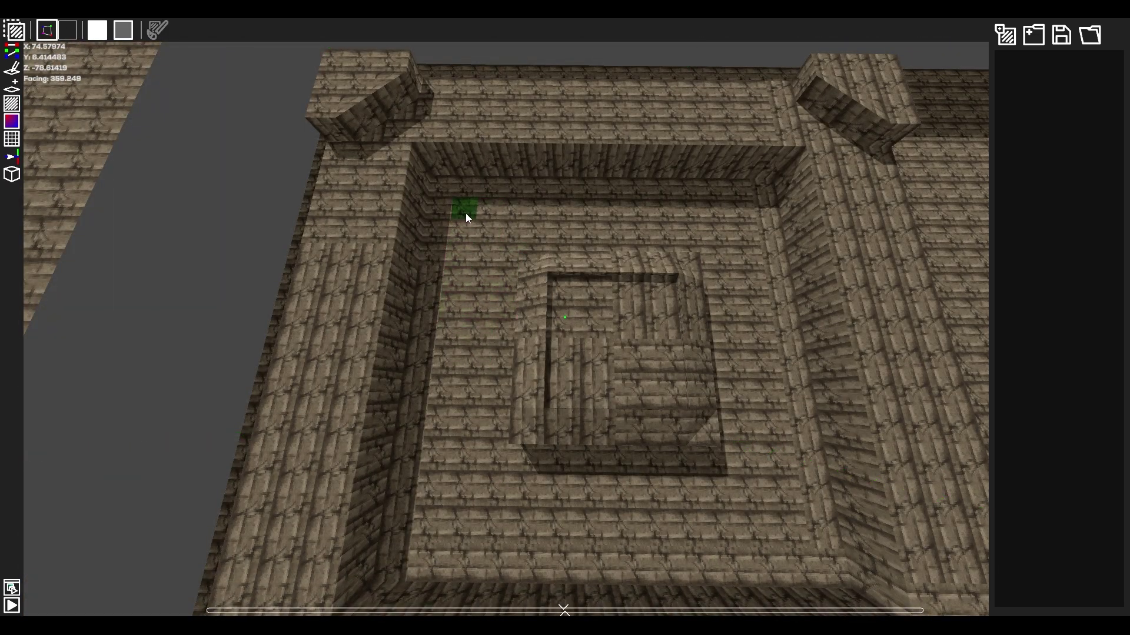
left_click(783, 442, "shift")
left_click(783, 441, "shift")
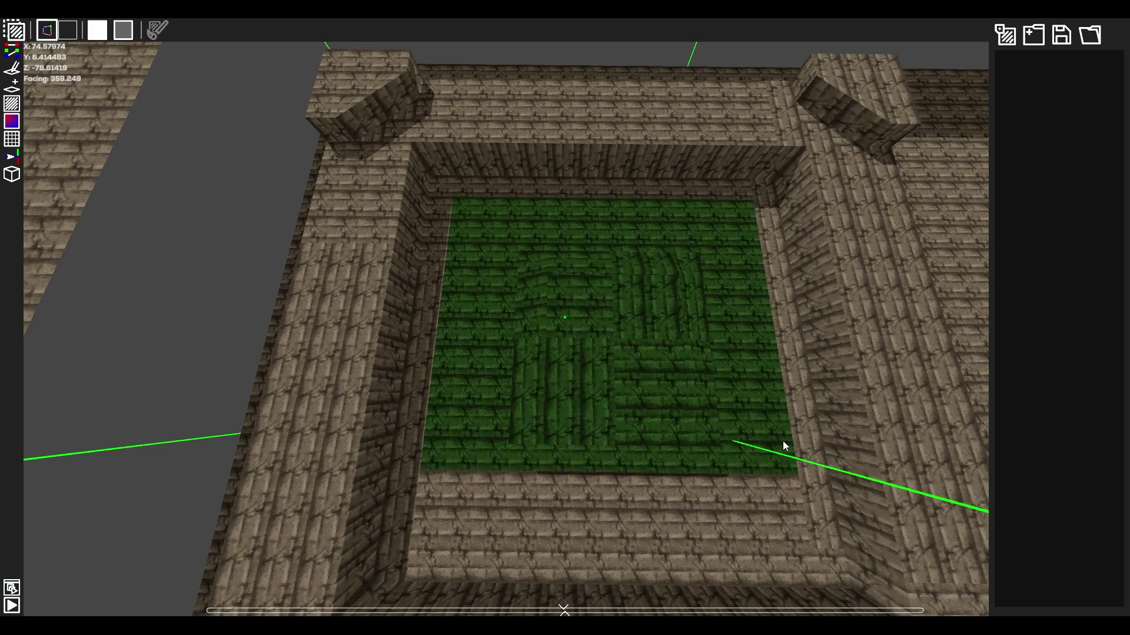
Step: Select the single corner floor tile inside the recessed square at the courtyard's centre
right_click_drag(751, 430, 529, 412)
key("s")
right_click_drag(565, 318, 771, 318)
key("w")
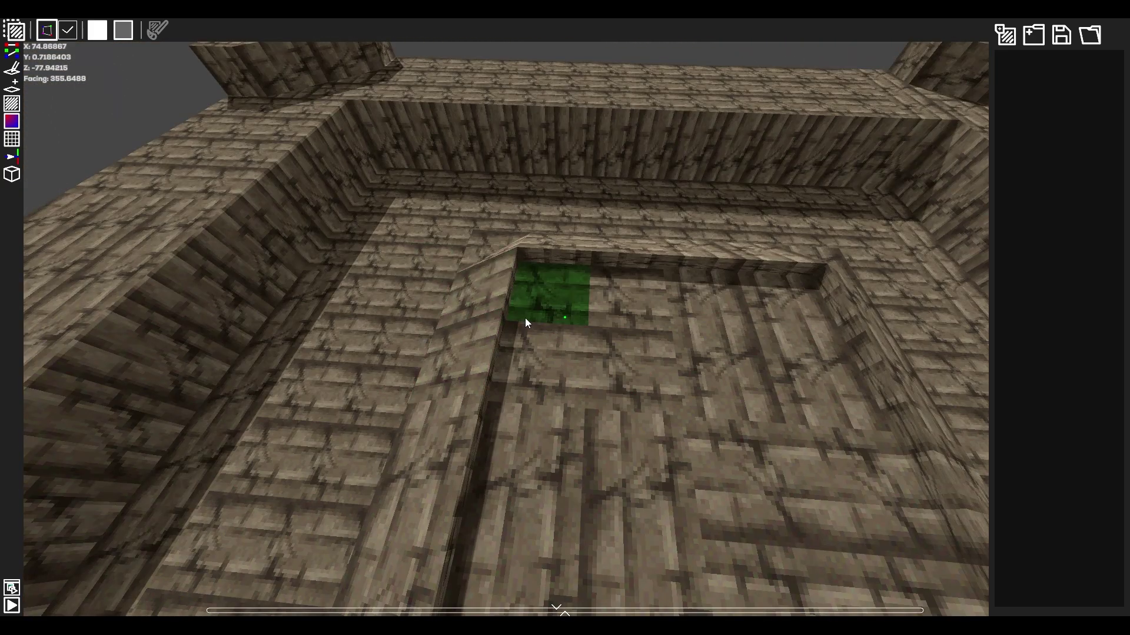
left_click(541, 305)
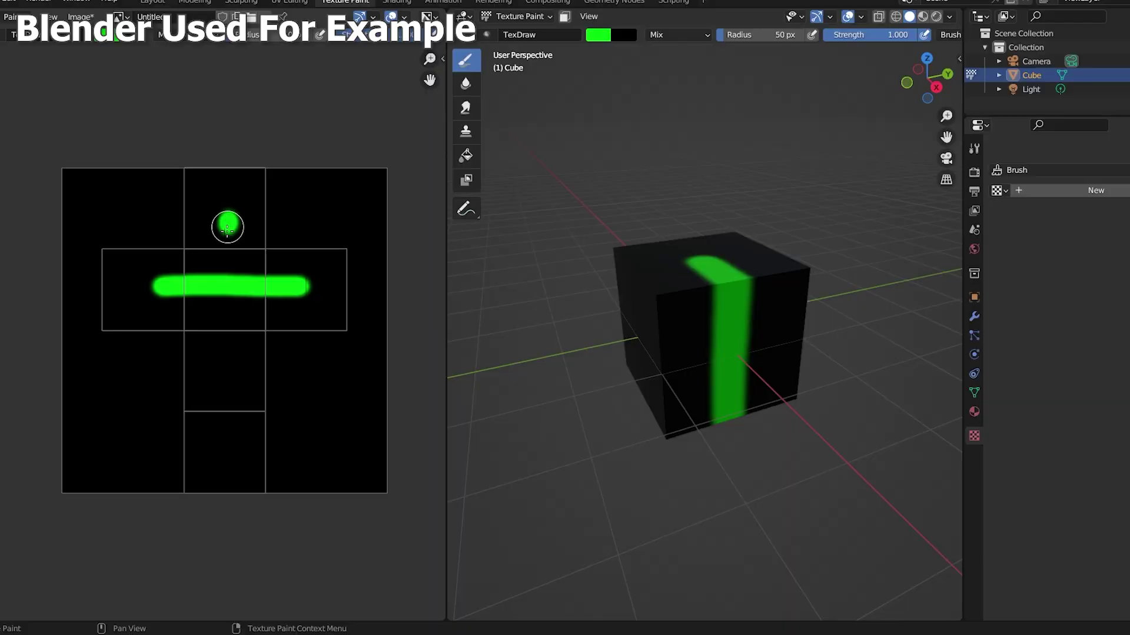
Step: Switch to Blender and paint a green vertical stroke down the middle of the cube's UV layout
left_click_drag(229, 220, 213, 392)
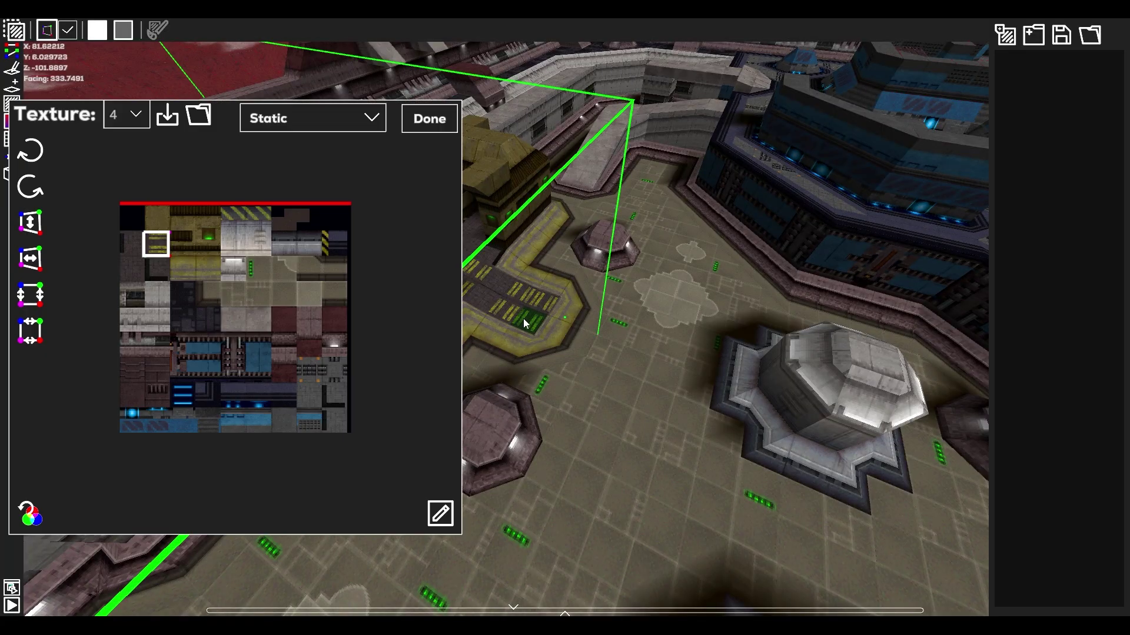
Step: Inspect the texture areas mapped to two tiles on the blue building
left_click(831, 177)
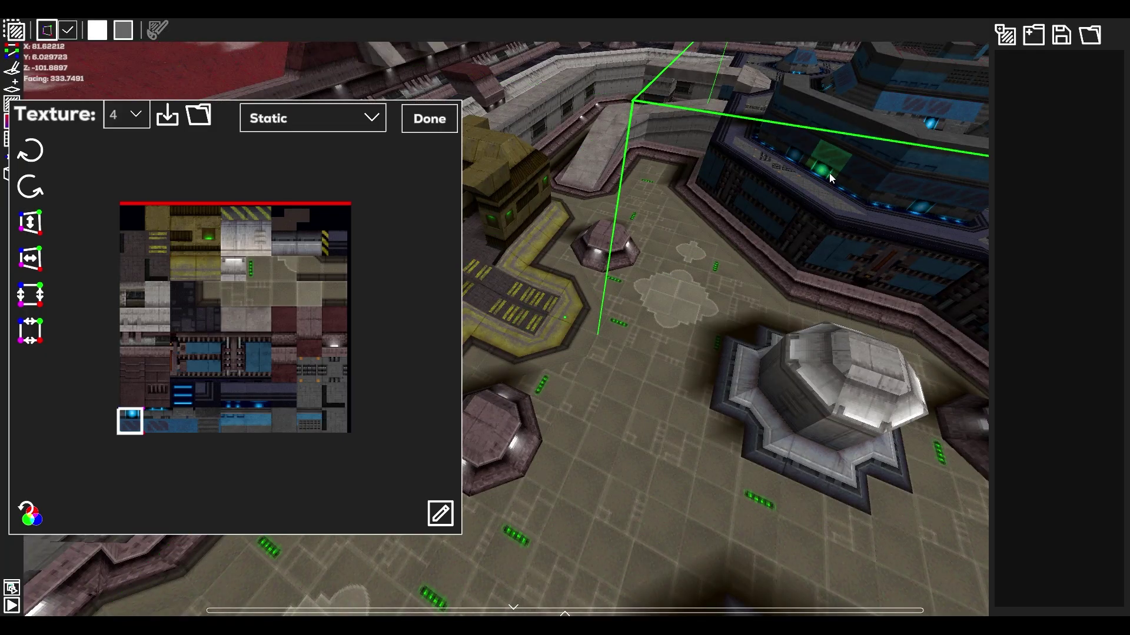
left_click(800, 241)
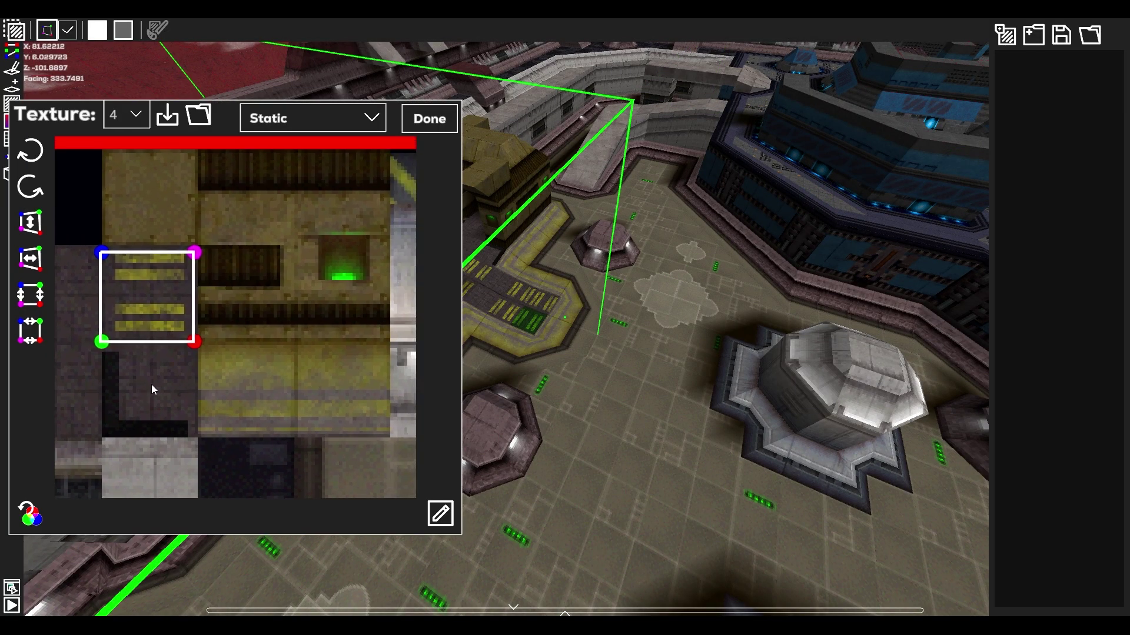
Step: Reshape the yellow-striped tile's UV area by its red corner, and move the red corner of the wood-mapped tile on texture 7
middle_click_drag(174, 385, 203, 396)
scroll(238, 362, "up", 2)
left_click_drag(168, 339, 235, 341)
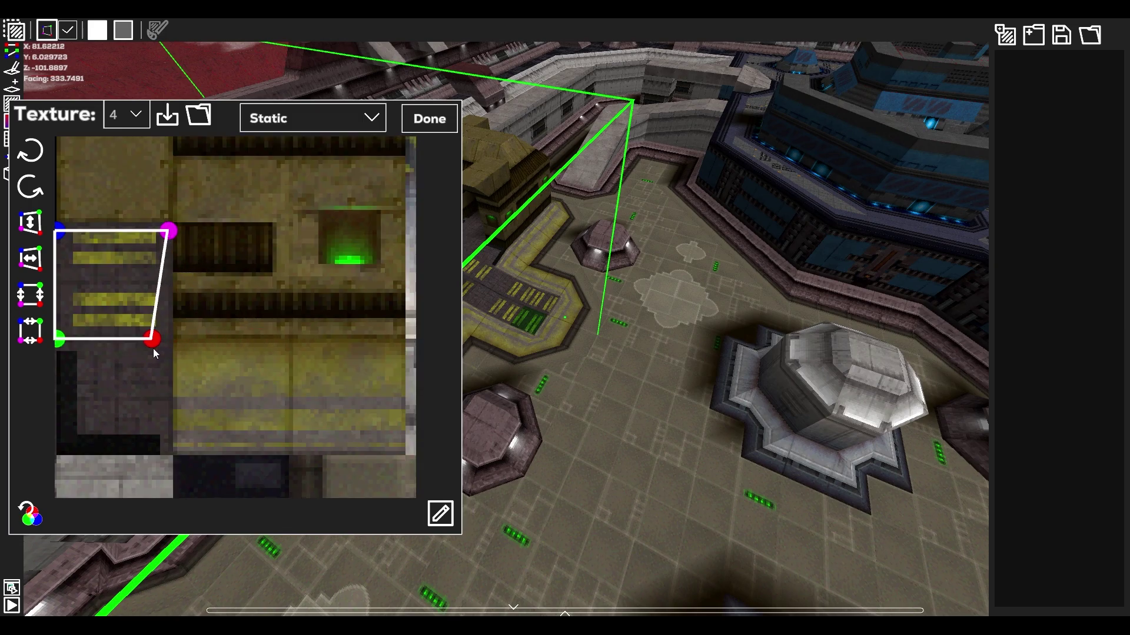
left_click_drag(154, 353, 308, 395)
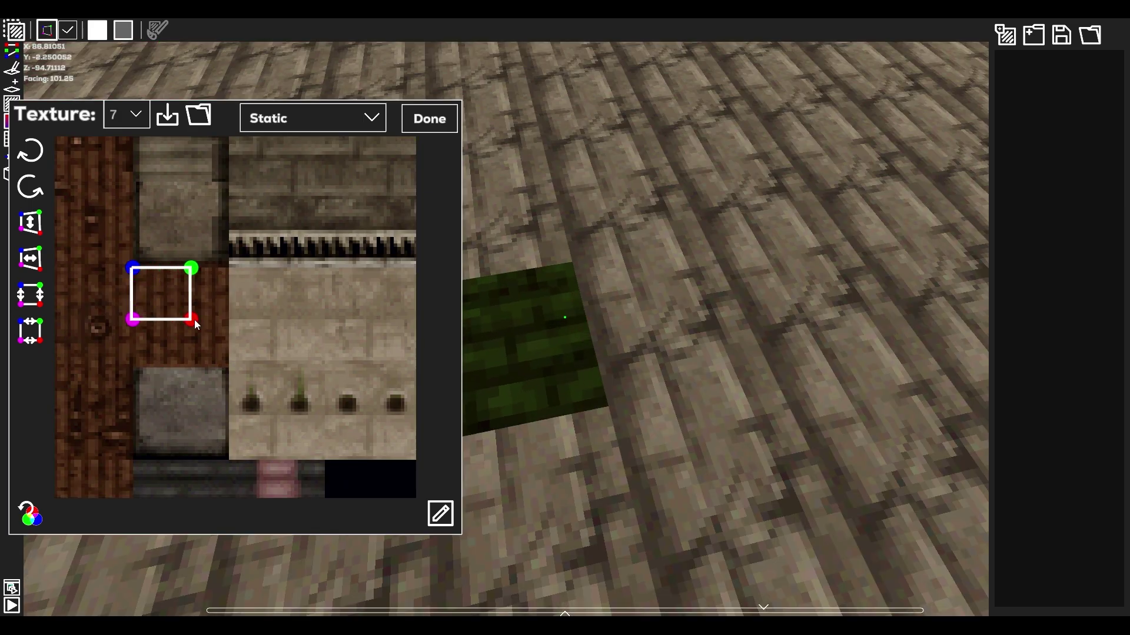
left_click_drag(195, 321, 221, 351)
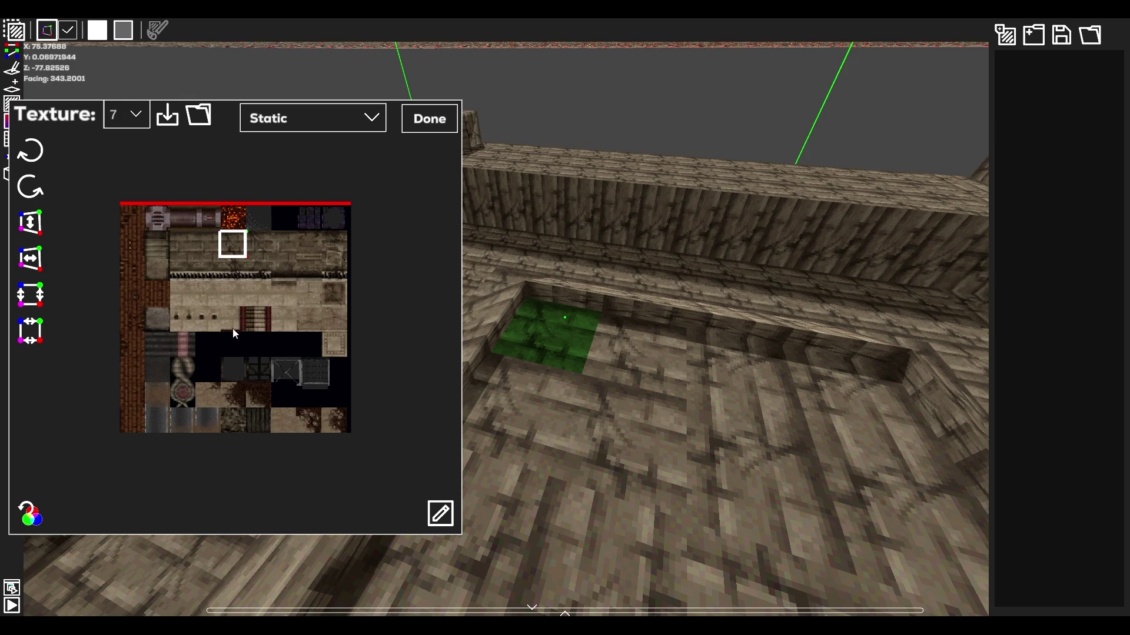
Step: Adjust the blue and magenta UV corners of the selected brick tile below the lava section of texture 7
scroll(233, 331, "up", 5)
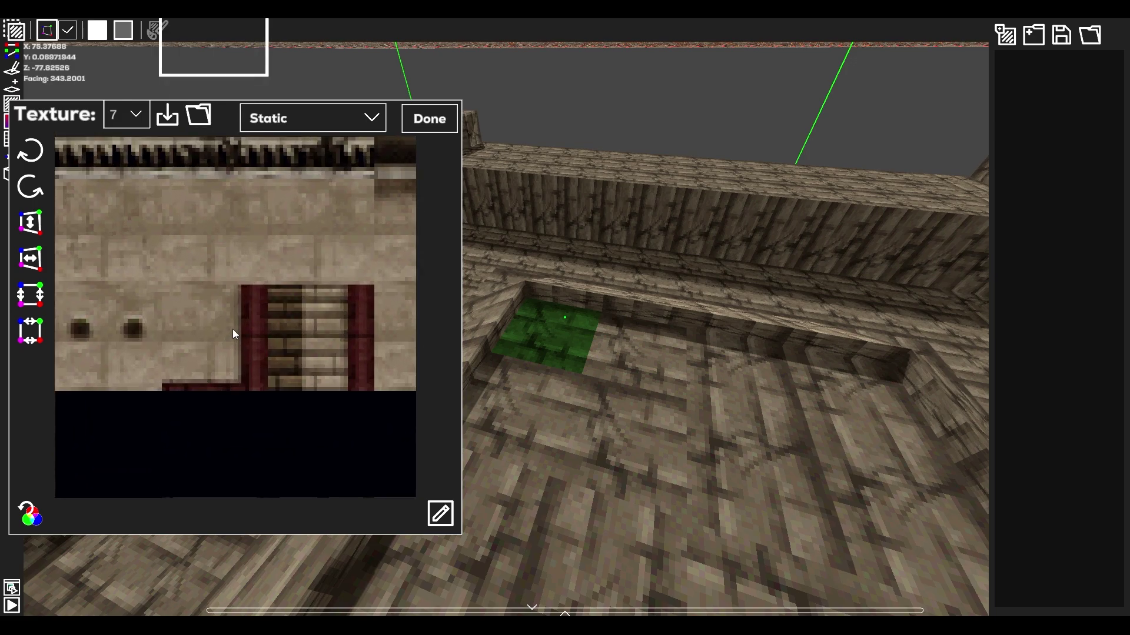
middle_click_drag(313, 406, 245, 222)
middle_click_drag(330, 320, 295, 369)
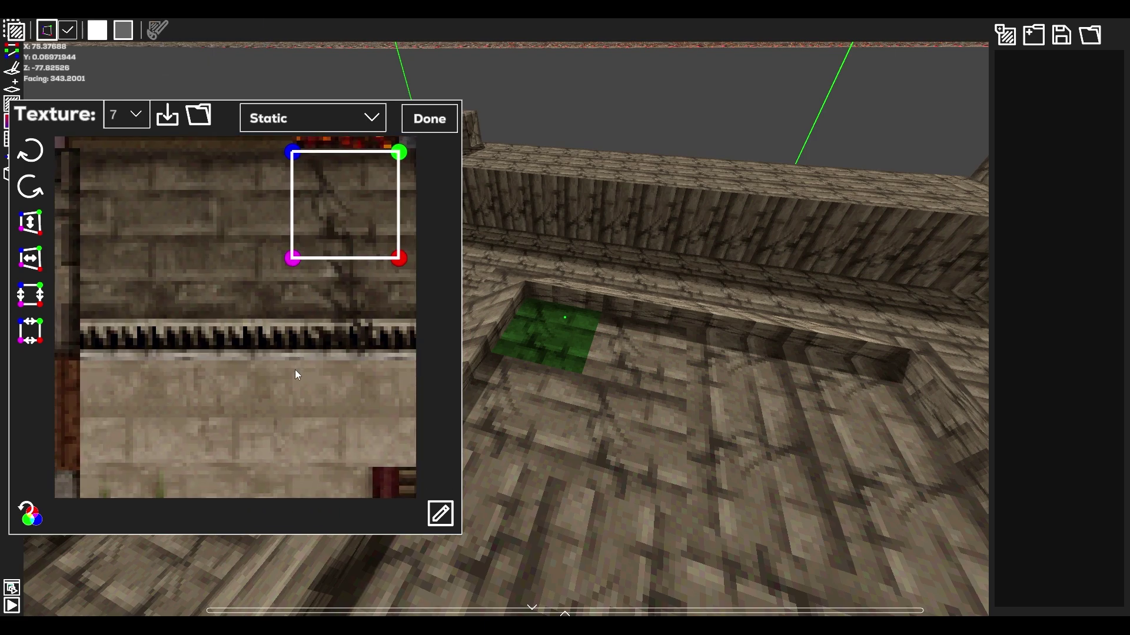
middle_click_drag(351, 272, 277, 330)
scroll(278, 330, "up", 1)
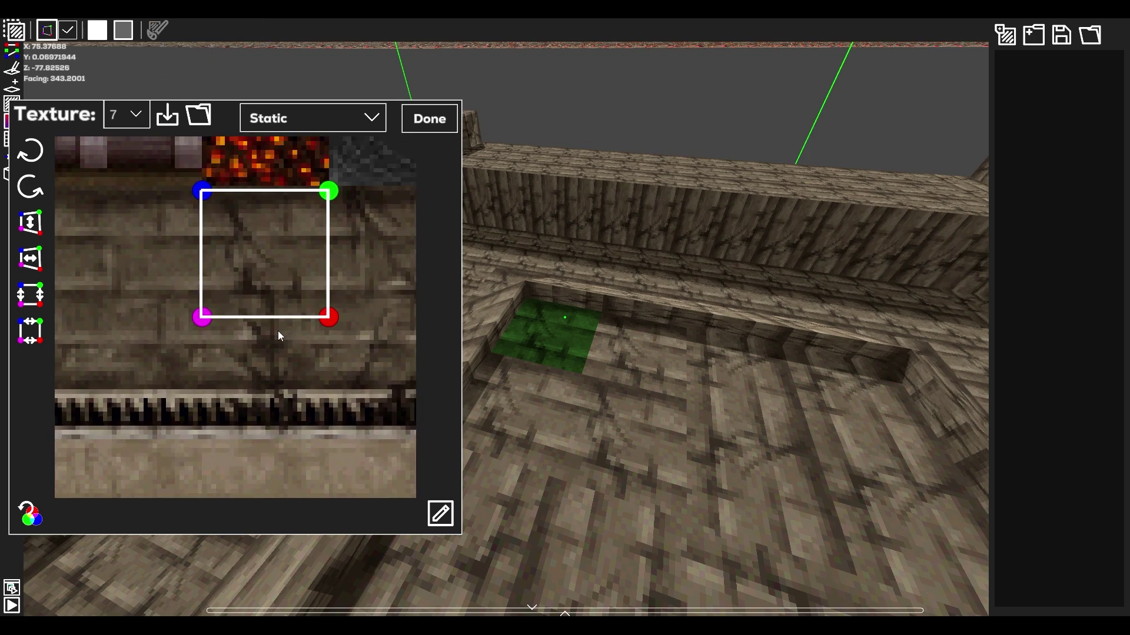
middle_click_drag(261, 284, 241, 351)
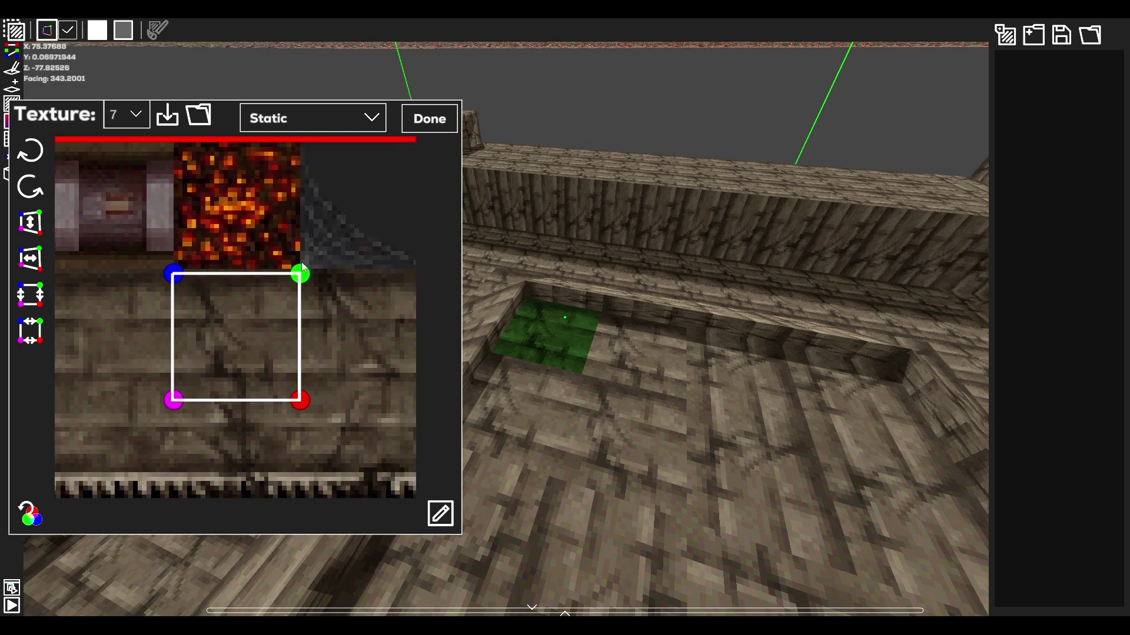
middle_click_drag(186, 298, 193, 288)
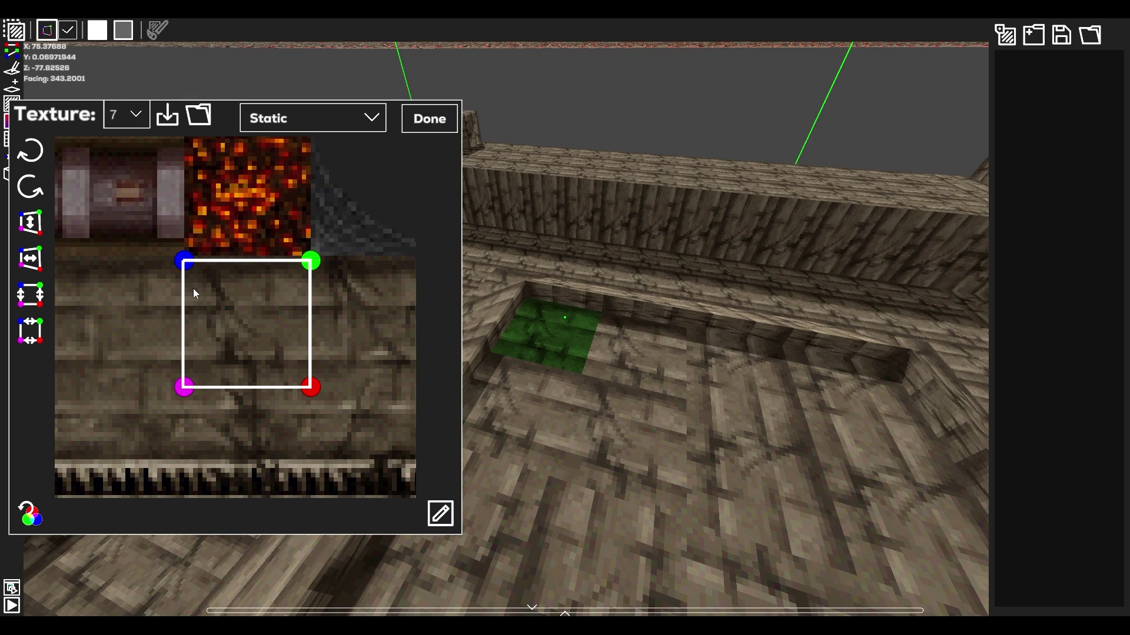
mouse_move(186, 268)
left_mouse_down()
mouse_move(193, 237)
mouse_move(227, 194)
mouse_move(207, 177)
mouse_move(162, 182)
mouse_move(161, 273)
mouse_move(179, 300)
mouse_move(231, 237)
mouse_move(189, 187)
mouse_move(167, 184)
mouse_move(189, 264)
left_mouse_up()
middle_click_drag(190, 265, 195, 340)
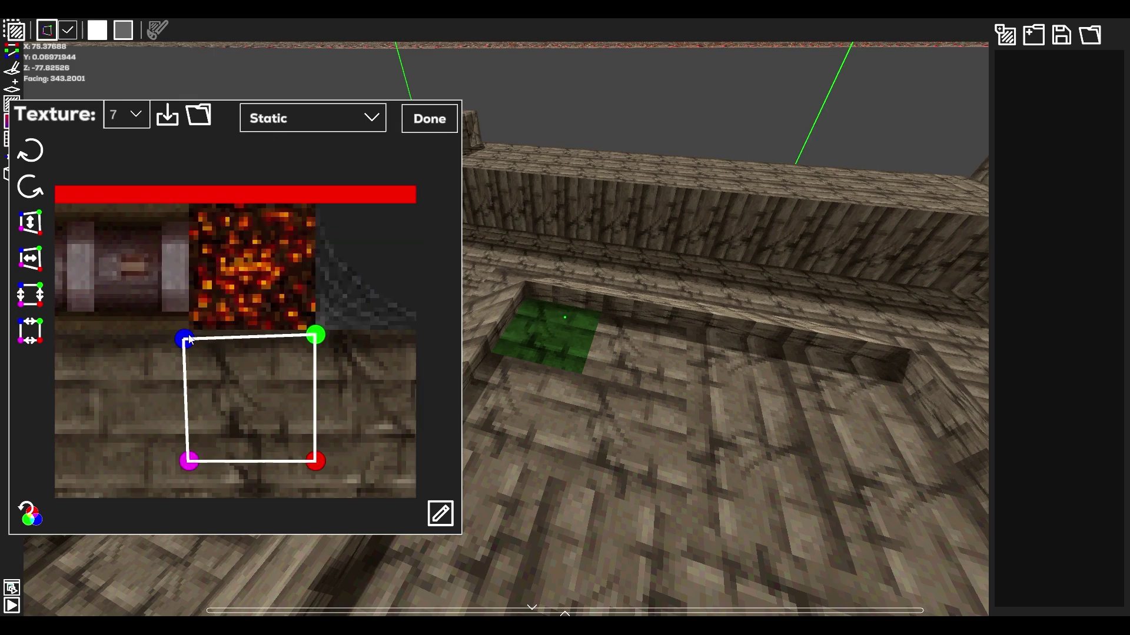
mouse_move(194, 336)
left_mouse_down()
mouse_move(194, 211)
mouse_move(212, 336)
left_mouse_up()
left_click_drag(211, 462, 183, 462)
Step: Move the tile's UV square down onto the spiked trim, and on to the plain wall section beside the ladder
scroll(203, 429, "down", 2)
middle_click_drag(250, 400, 248, 277)
scroll(268, 373, "down", 1)
middle_click_drag(263, 375, 238, 361)
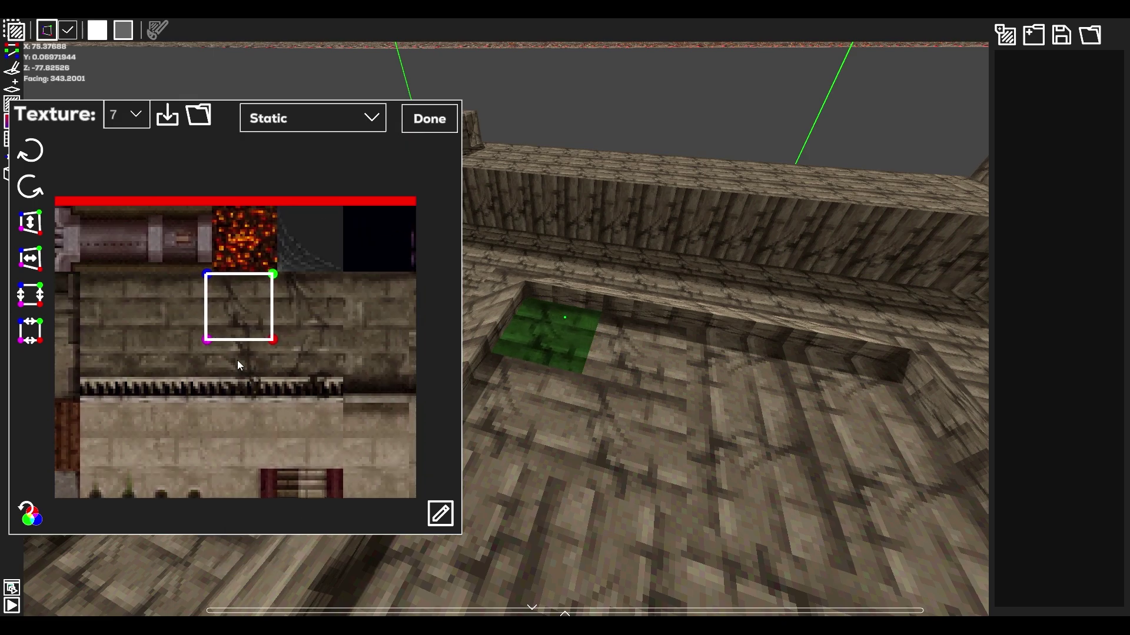
left_click_drag(208, 346, 195, 407)
scroll(227, 377, "down", 1)
scroll(226, 376, "up", 1)
middle_click_drag(252, 372, 231, 395)
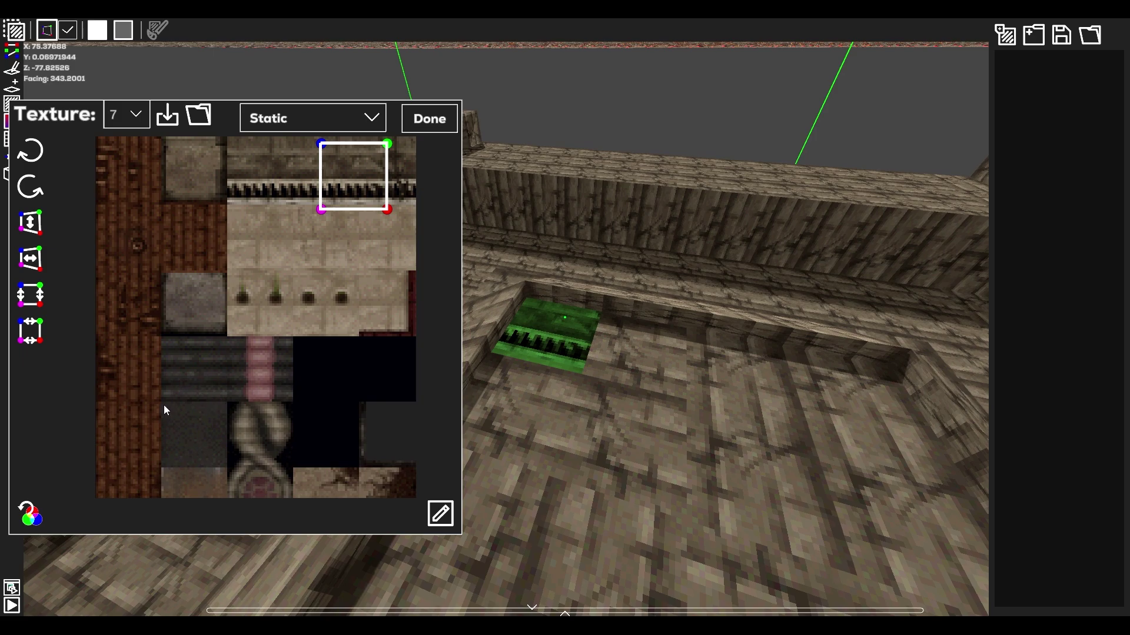
left_click_drag(161, 403, 169, 411)
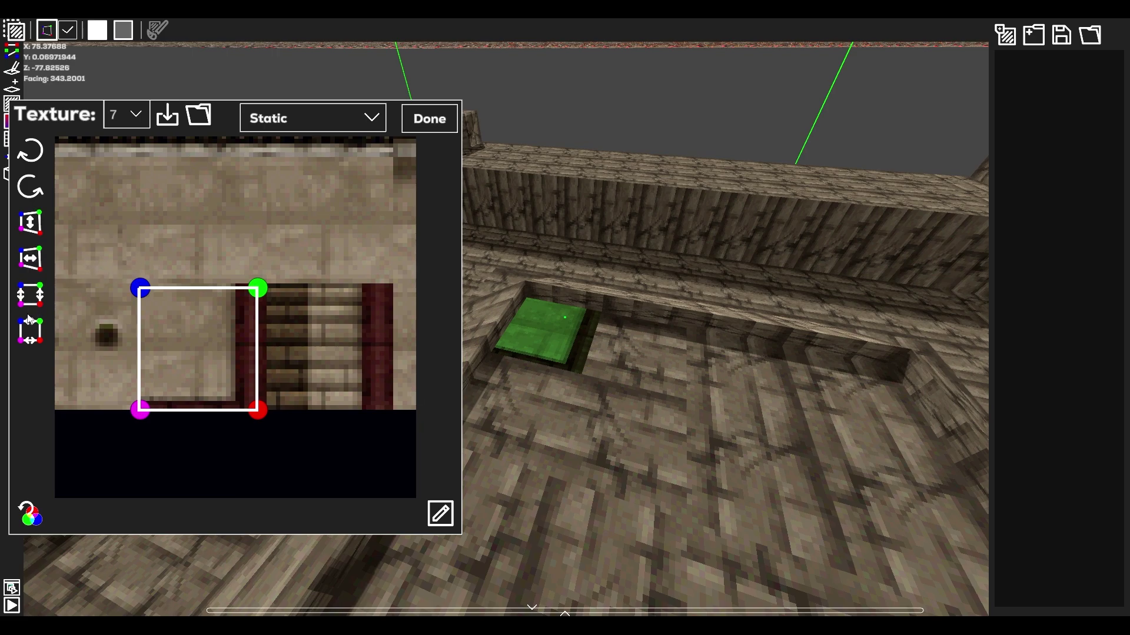
Step: Rotate the tile's texture offset order clockwise several times and back counter-clockwise
double_click(31, 152)
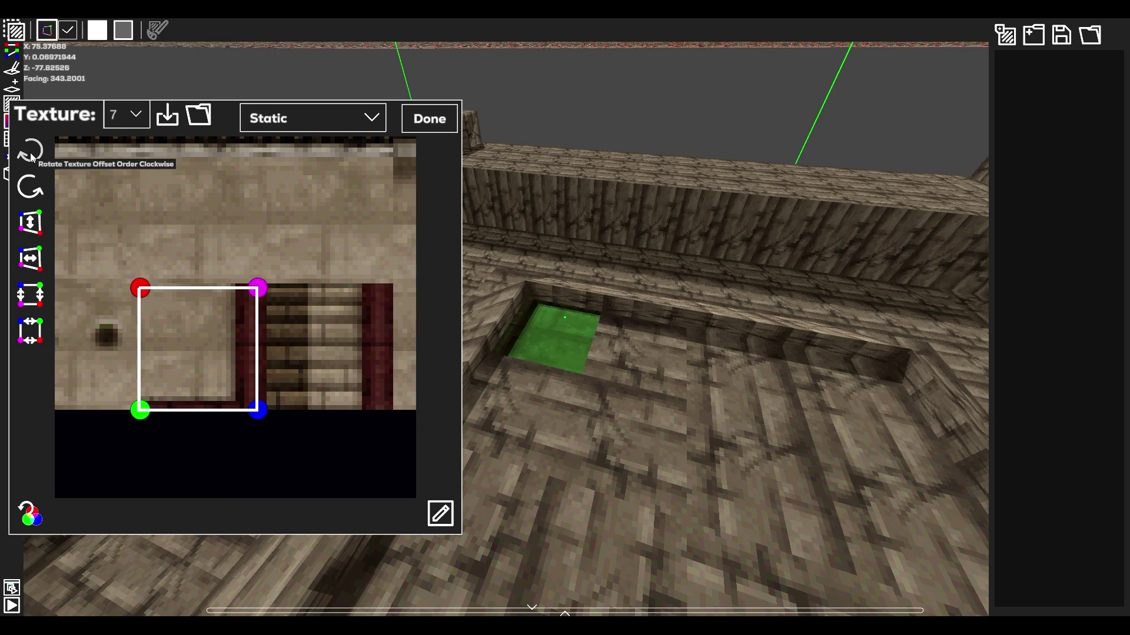
left_click(31, 152)
left_click(30, 152)
double_click(34, 199)
left_click(34, 199)
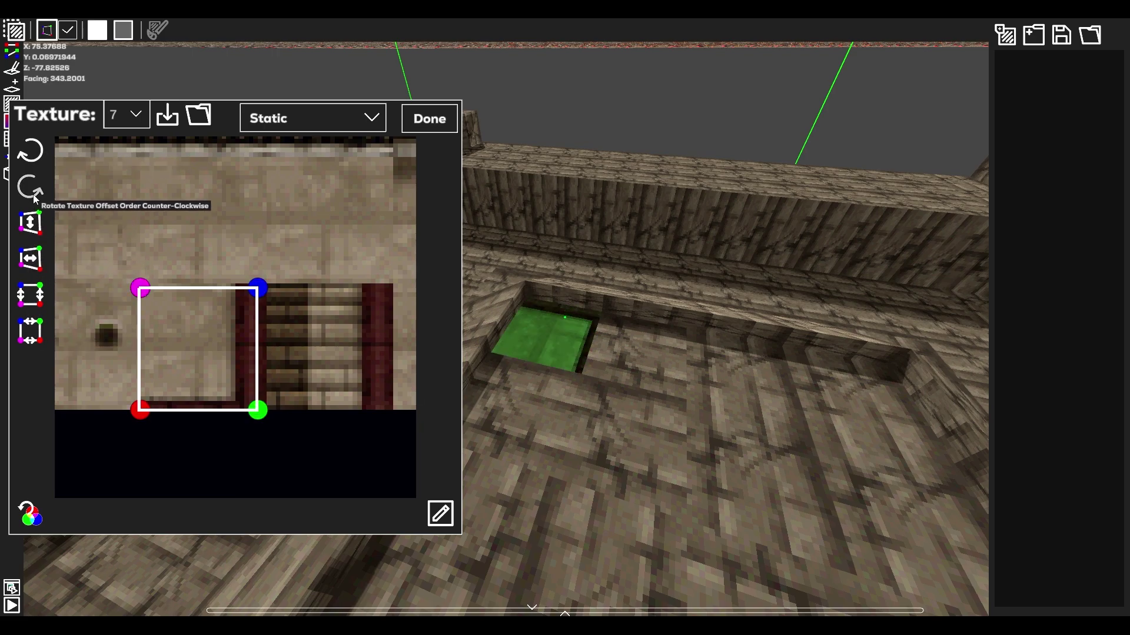
double_click(34, 199)
Step: Flip the tile's UV positions vertically and horizontally, and flip its UV order in both directions as well
left_click(35, 231)
left_click(36, 253)
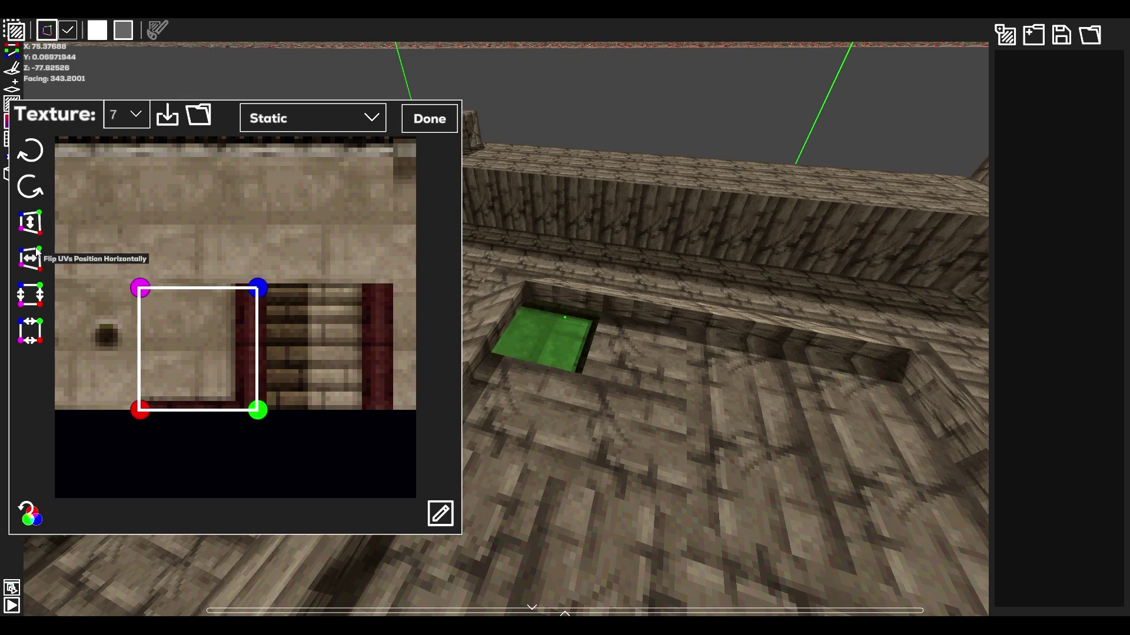
left_click(36, 251)
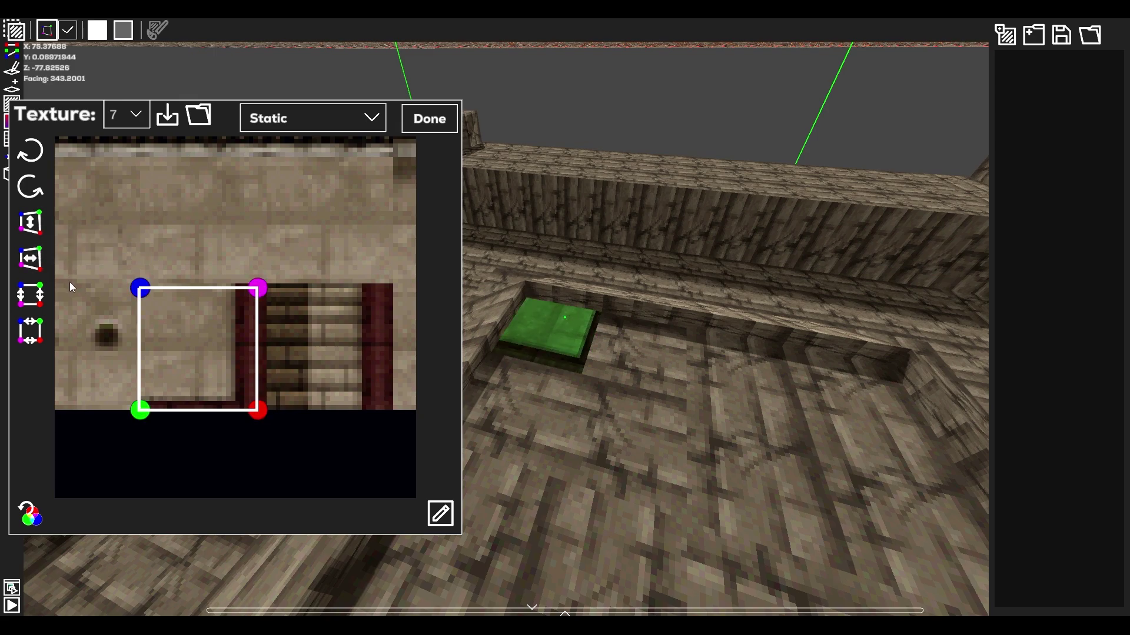
left_click(31, 294)
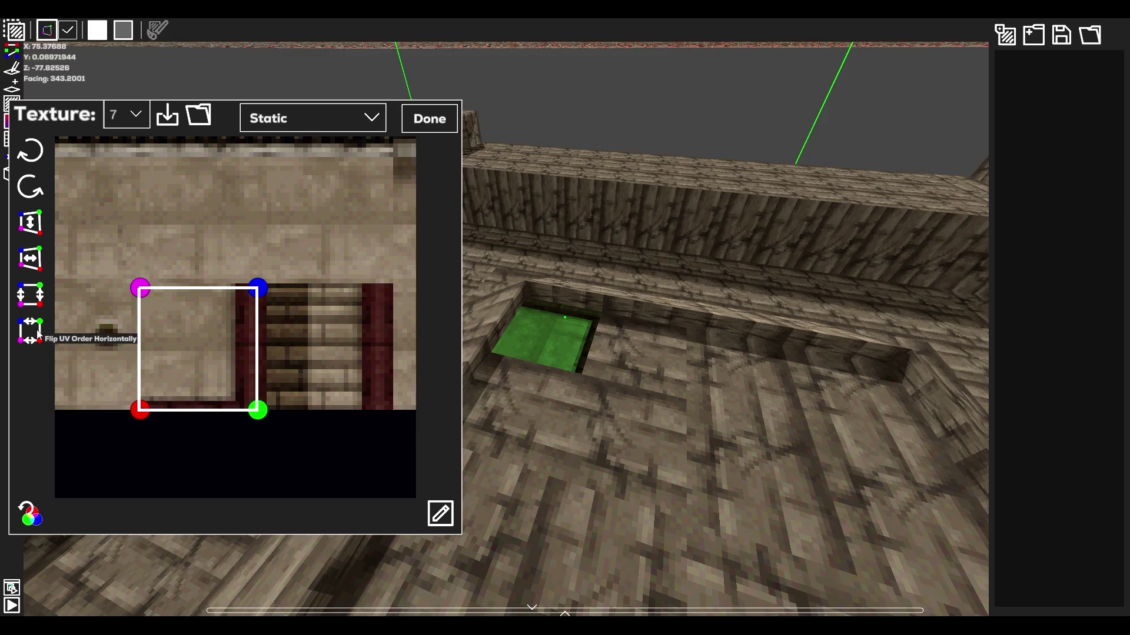
left_click(31, 330)
Step: Open the settings and examine the key bindings for Texture Edit Mode
key("Escape")
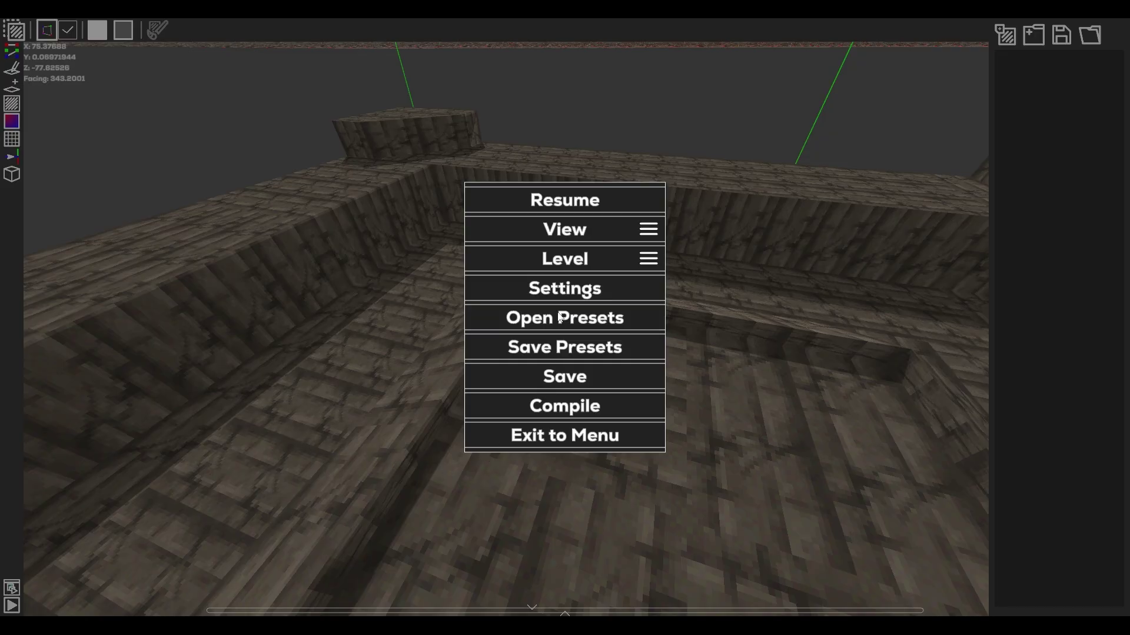
left_click(561, 290)
left_click_drag(710, 218, 728, 540)
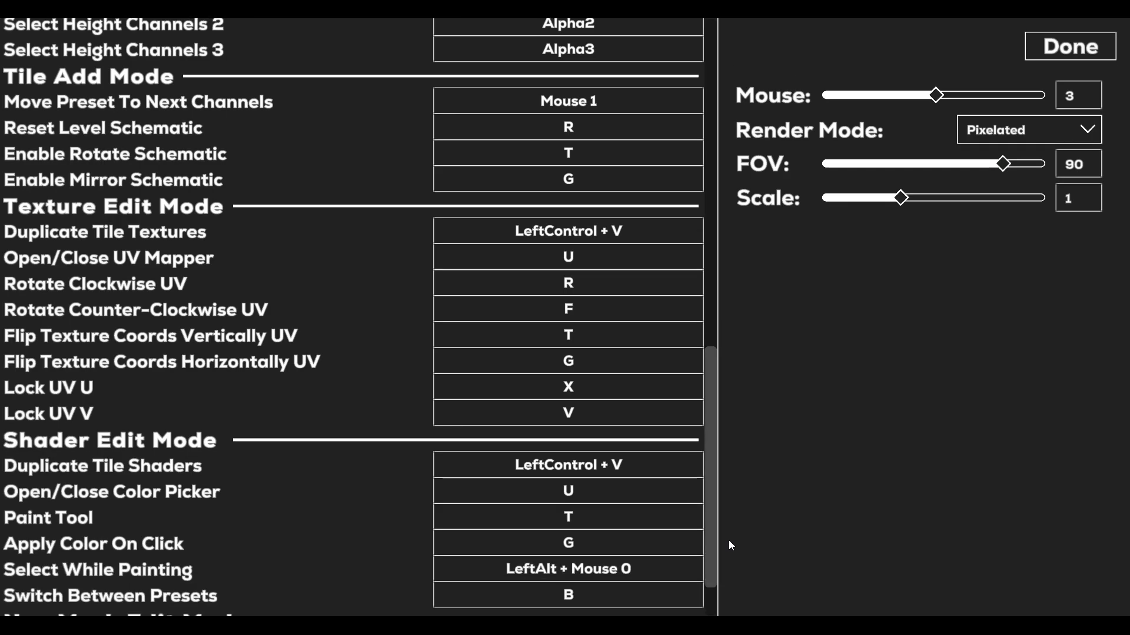
Step: Close the settings and select the triangular tile at the corner of the recess to view its UV shape on the texture
key("Escape")
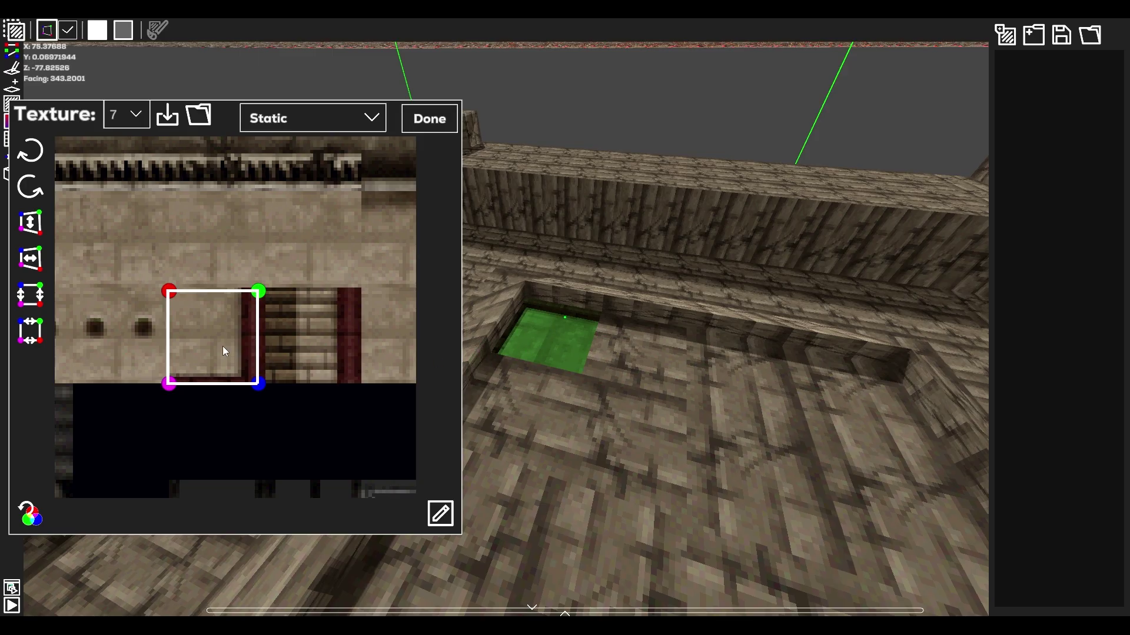
right_click_drag(228, 329, 283, 345)
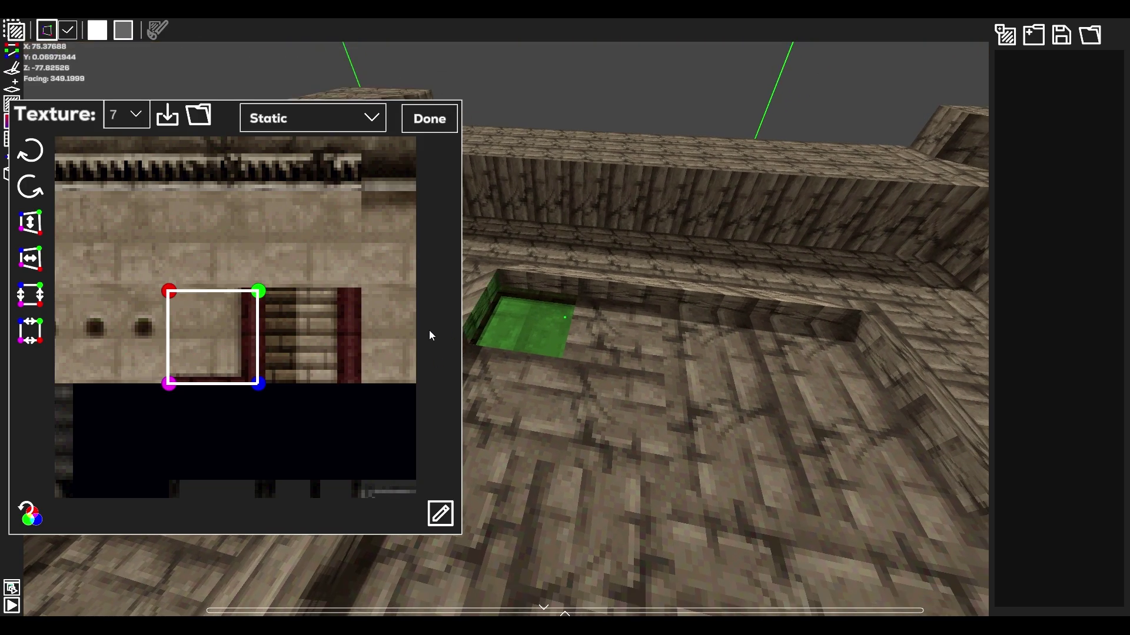
mouse_move(232, 348)
middle_mouse_down()
mouse_move(269, 320)
mouse_move(216, 347)
middle_mouse_up()
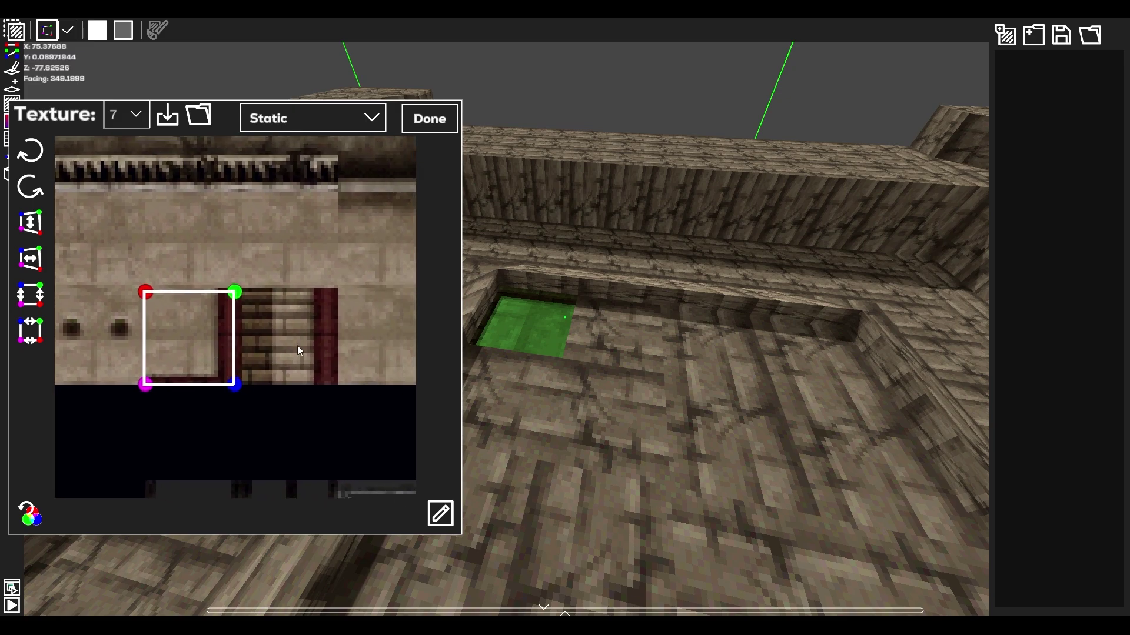
left_click(690, 407)
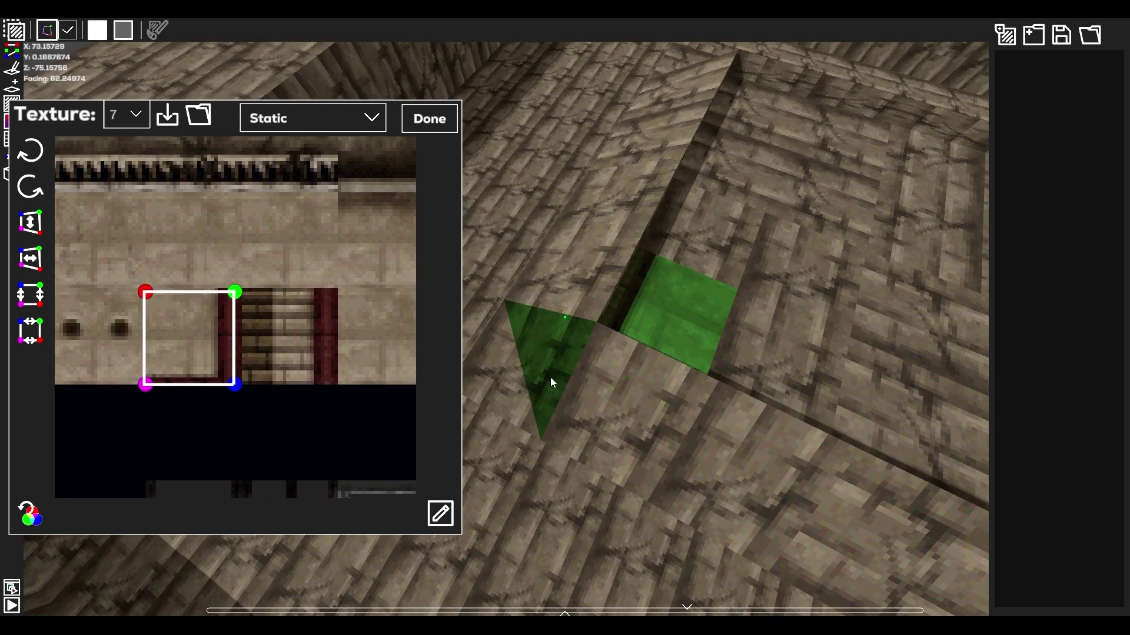
left_click(550, 373)
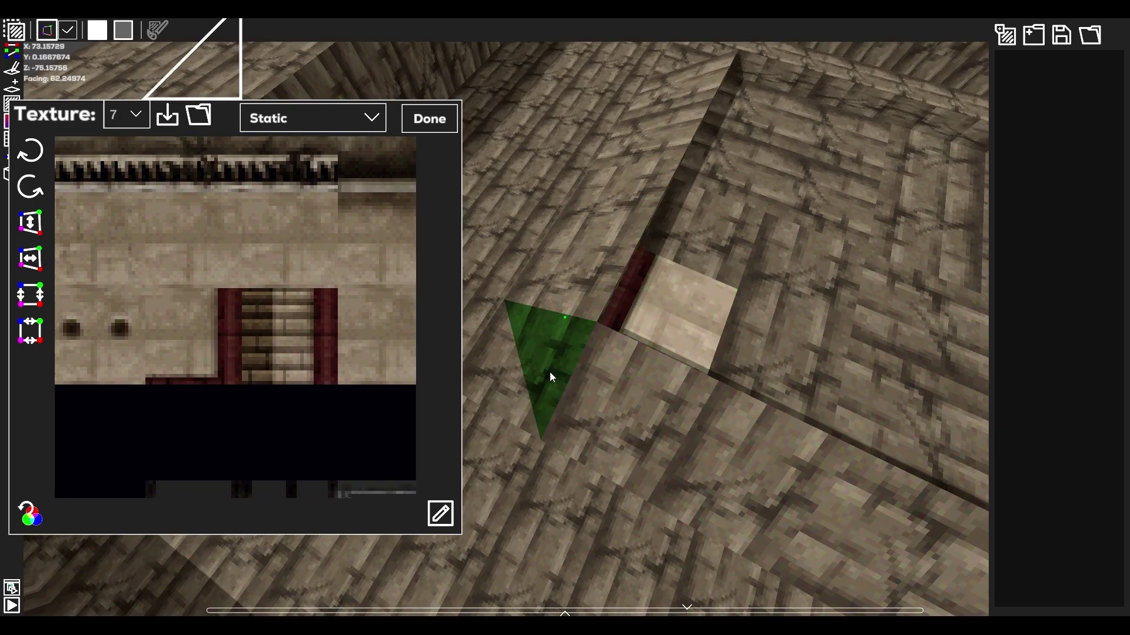
middle_click_drag(246, 242, 238, 393)
scroll(238, 393, "down", 2)
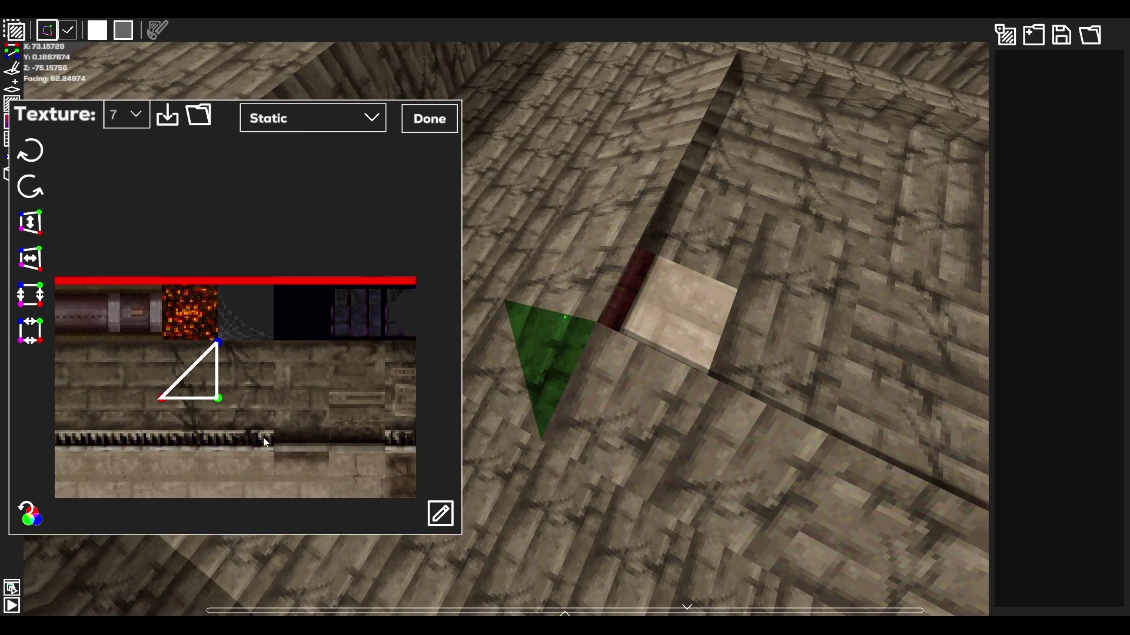
middle_click_drag(263, 437, 281, 355)
Step: Select the neighbouring square and triangular tiles beside the recess to compare their UV shapes, including two non-adjacent tiles together
left_click(531, 292)
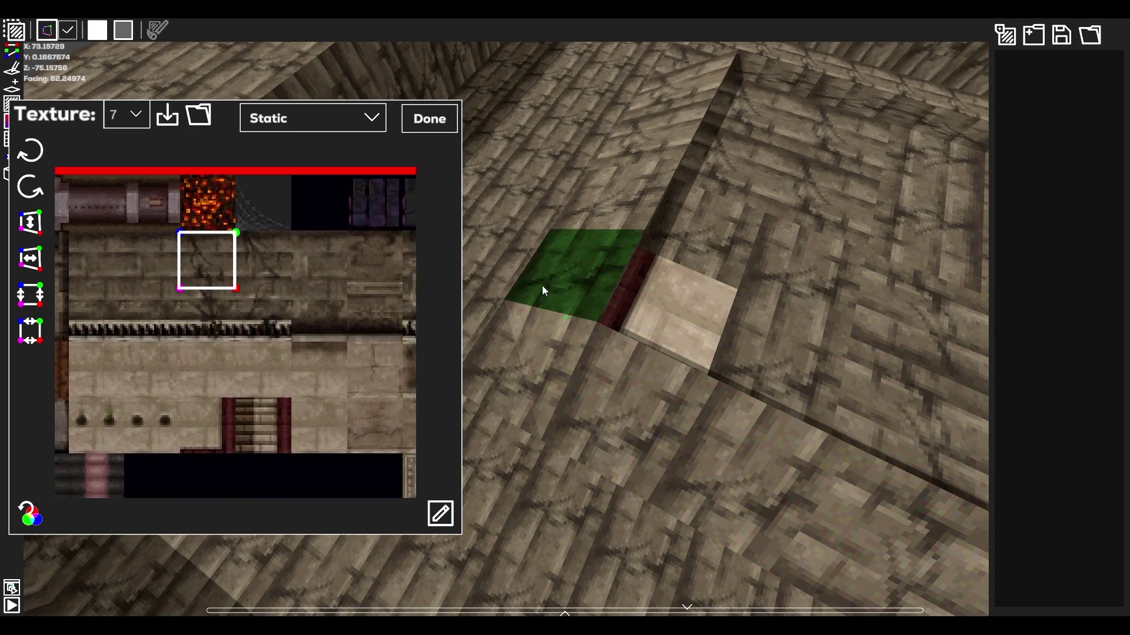
left_click(602, 214)
left_click(536, 327, "shift")
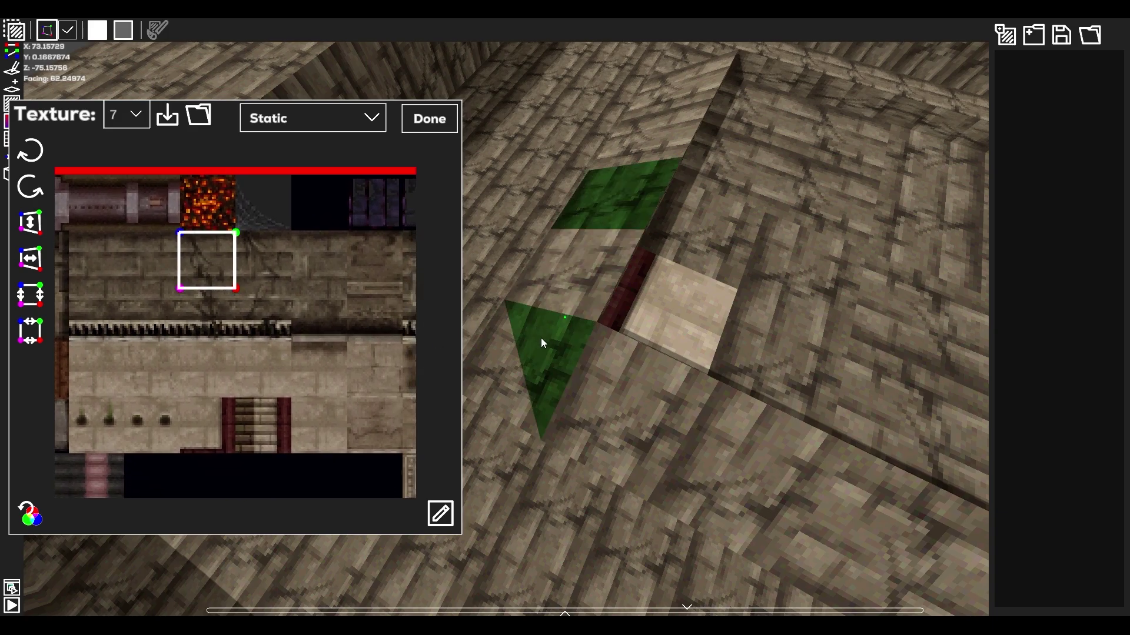
left_click(542, 337)
left_click(502, 363)
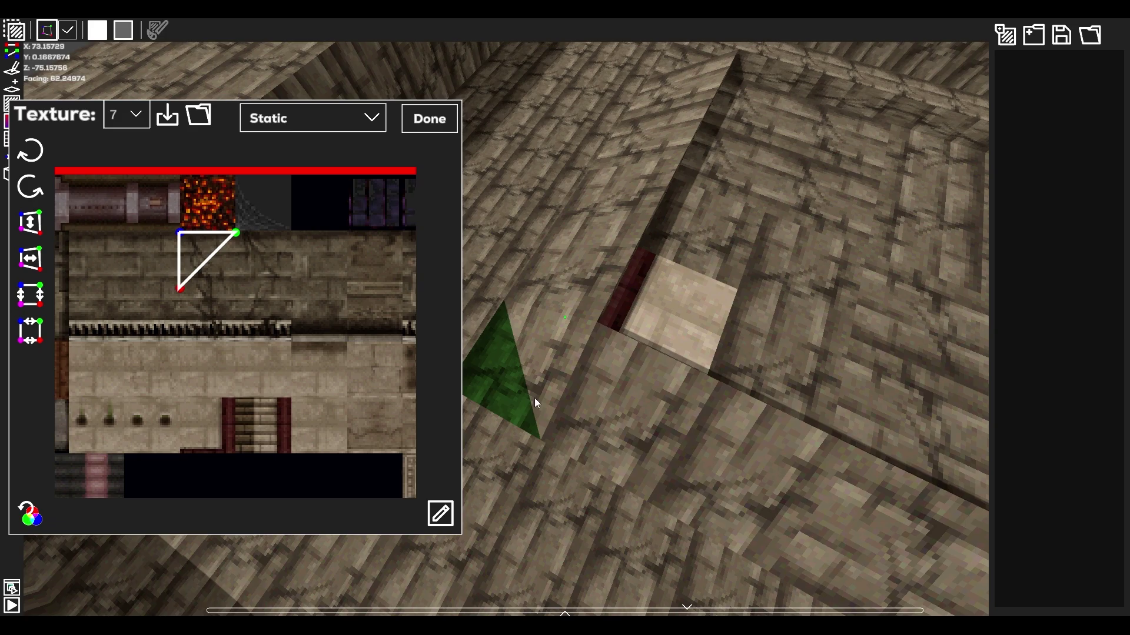
left_click(577, 422)
Step: Select the light tile and the two dark tiles above it in the recess, and map all three to the plain light wall section
left_click(676, 320)
left_click(698, 262, "shift")
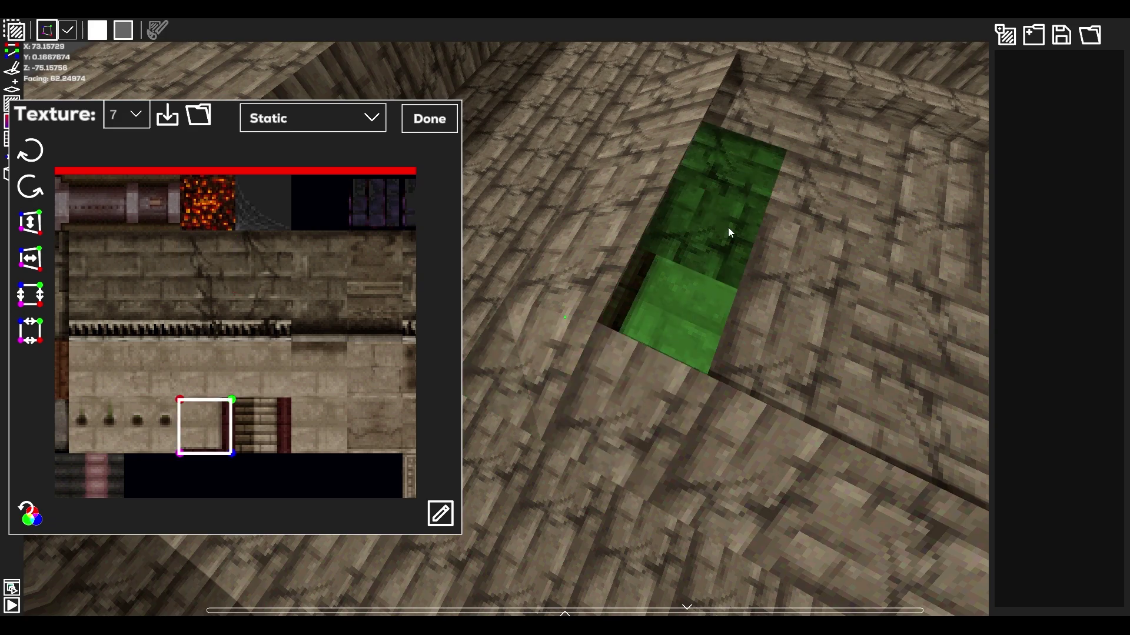
scroll(228, 337, "up", 2)
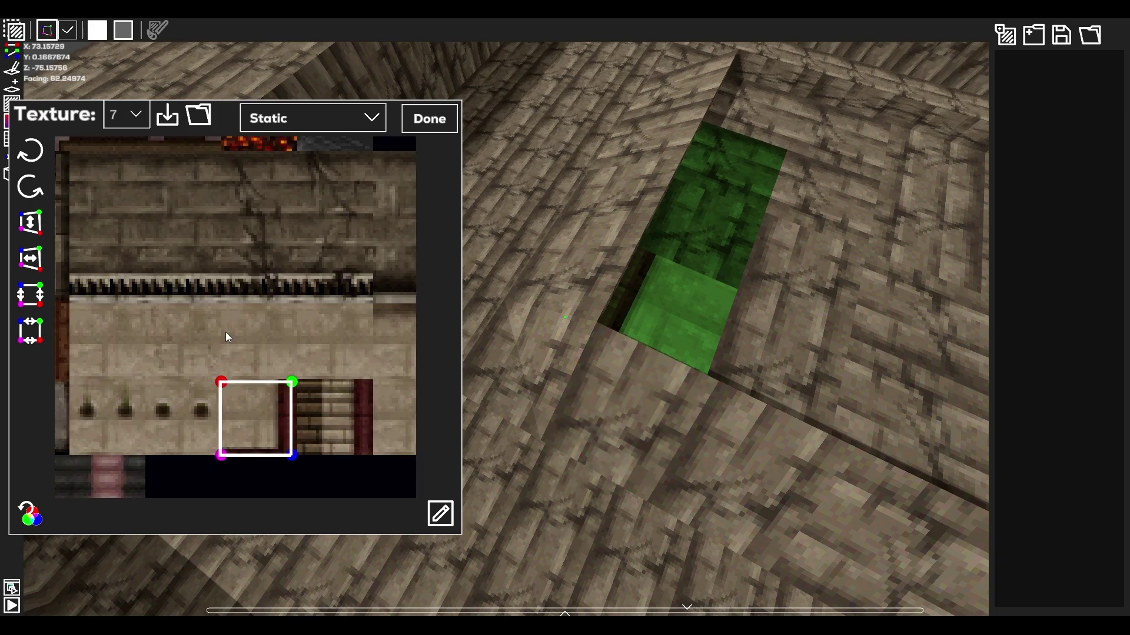
left_click_drag(222, 314, 288, 376)
Step: Select the light corner tile together with the triangular tile beside it, and map both to the plain light wall section
left_click(659, 333)
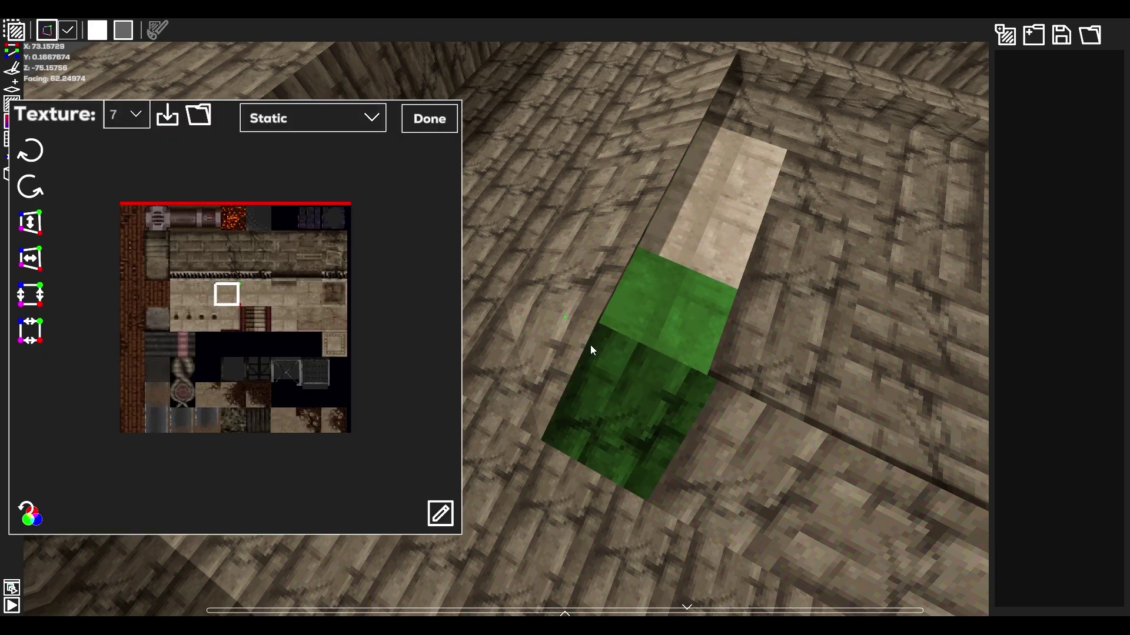
scroll(192, 334, "up", 3)
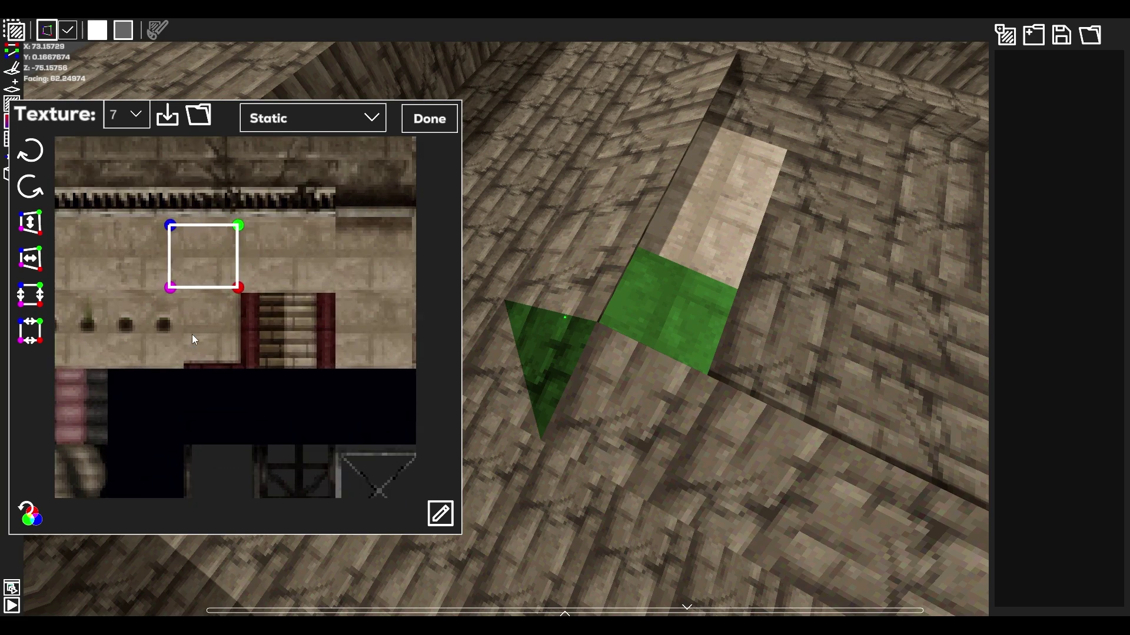
left_click_drag(166, 272, 244, 338)
Step: Select the triangular tile together with the adjoining light tiles and draw a new UV area over the dark brick wall
left_click(562, 363)
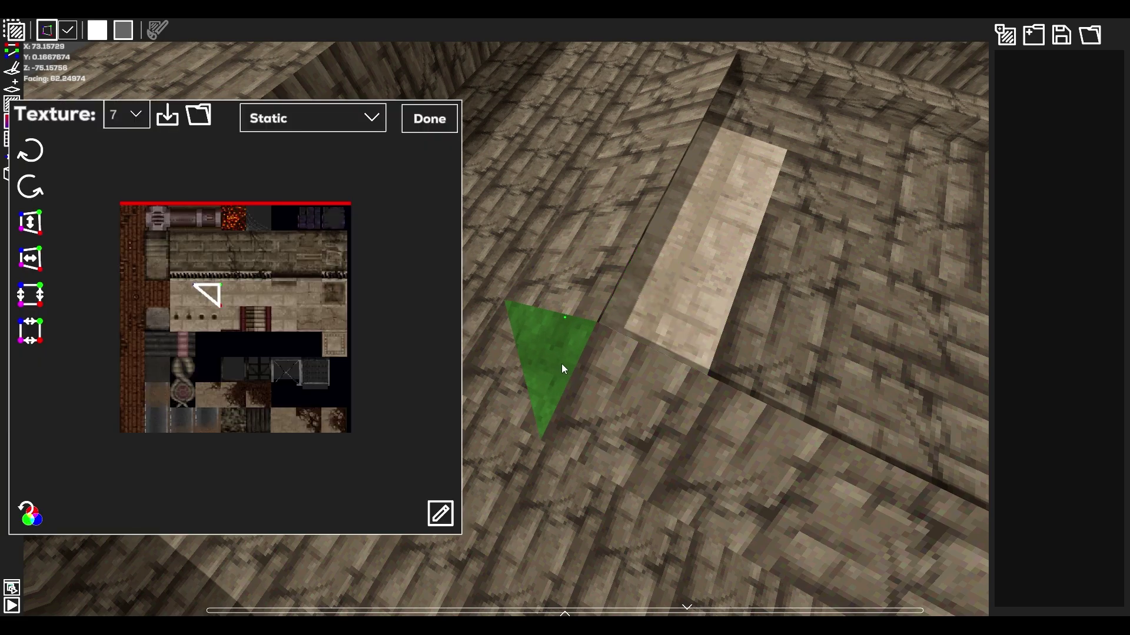
left_click(669, 305, "shift")
left_click(709, 238, "shift")
left_click(578, 294, "shift")
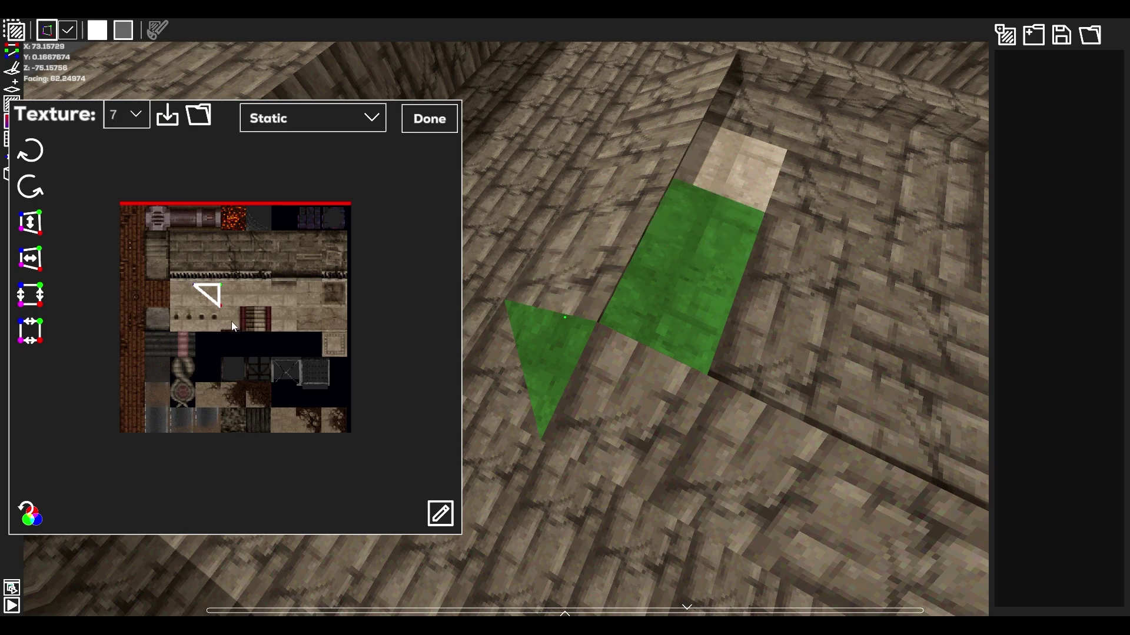
scroll(234, 318, "up", 3)
middle_click_drag(166, 197, 180, 230)
left_click_drag(183, 223, 224, 248)
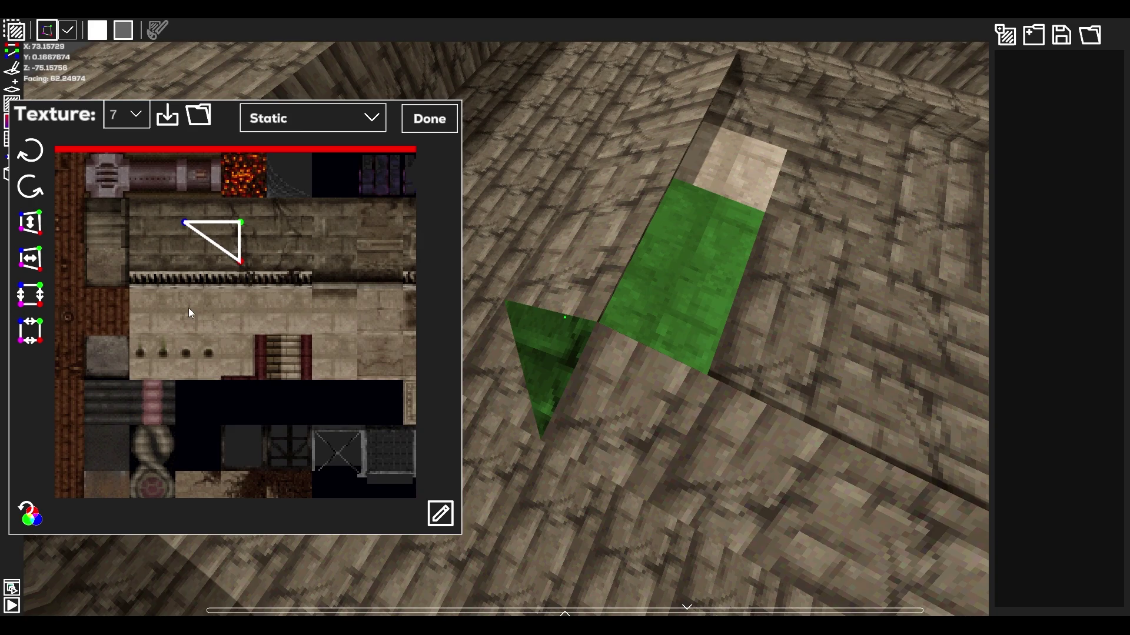
left_click_drag(186, 298, 191, 304)
Step: Map the selected strip of narrow side tiles along the recess edge to the spiked trim
middle_click_drag(240, 292, 243, 343)
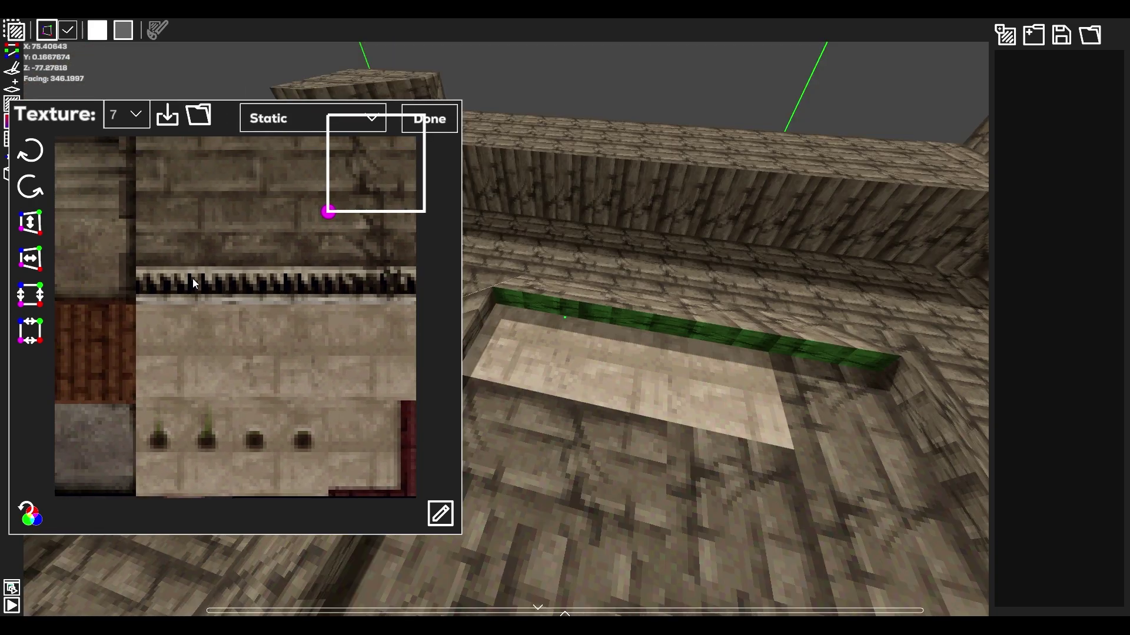
left_click_drag(181, 268, 313, 305)
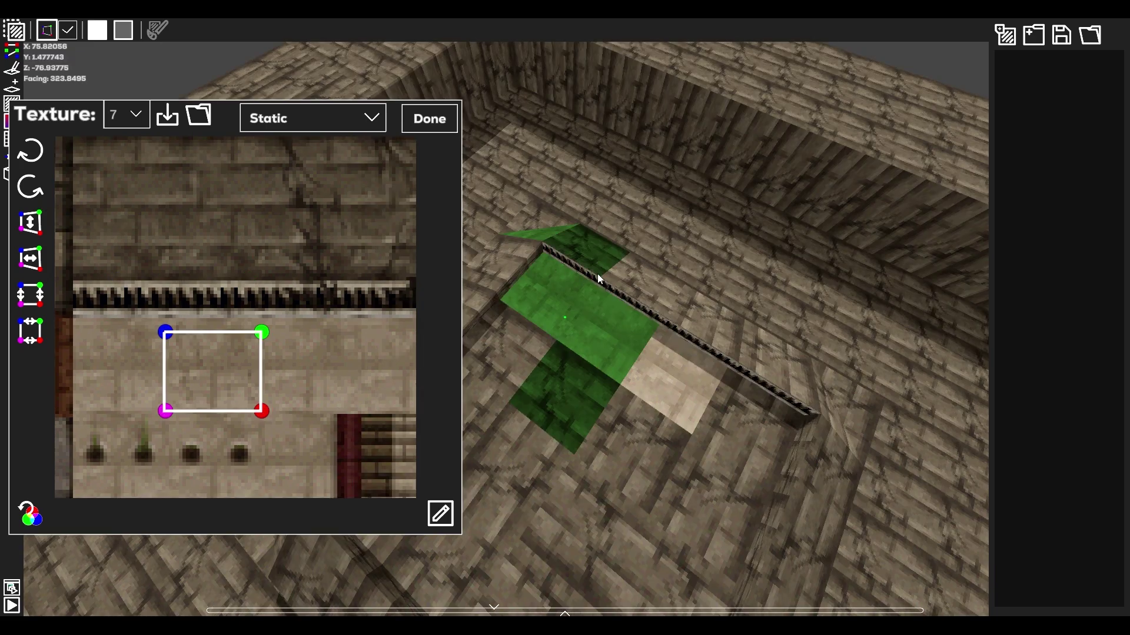
Step: Map the selected recess floor tiles to the ladder section, and another floor tile to the decorative framed square
middle_click_drag(351, 358, 288, 274)
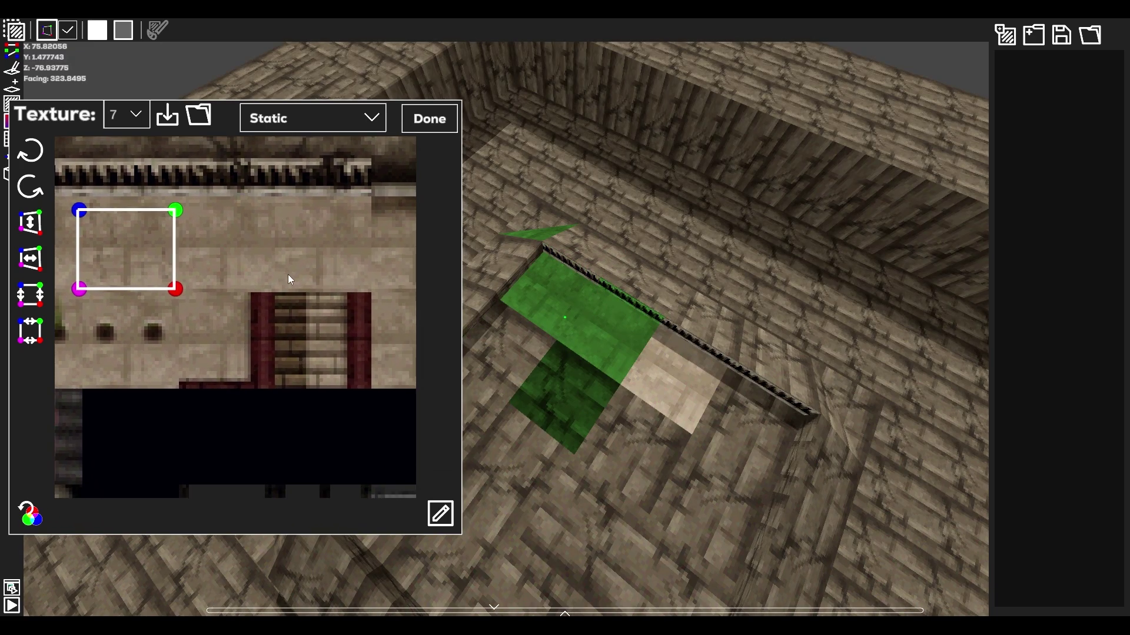
left_click_drag(286, 295, 346, 391)
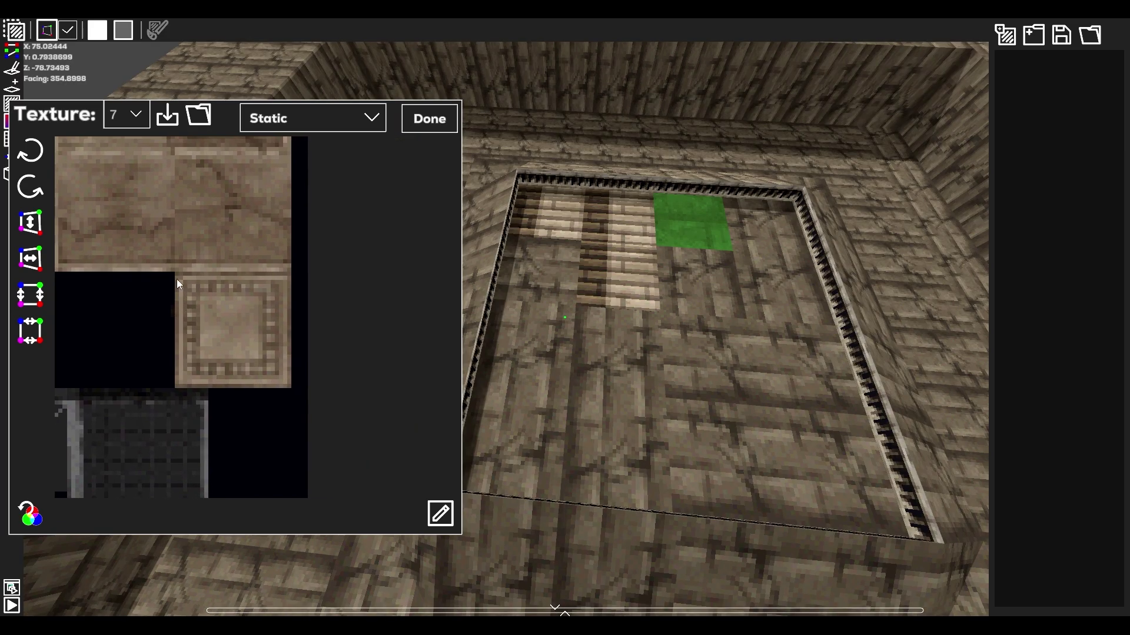
left_click_drag(176, 279, 293, 389)
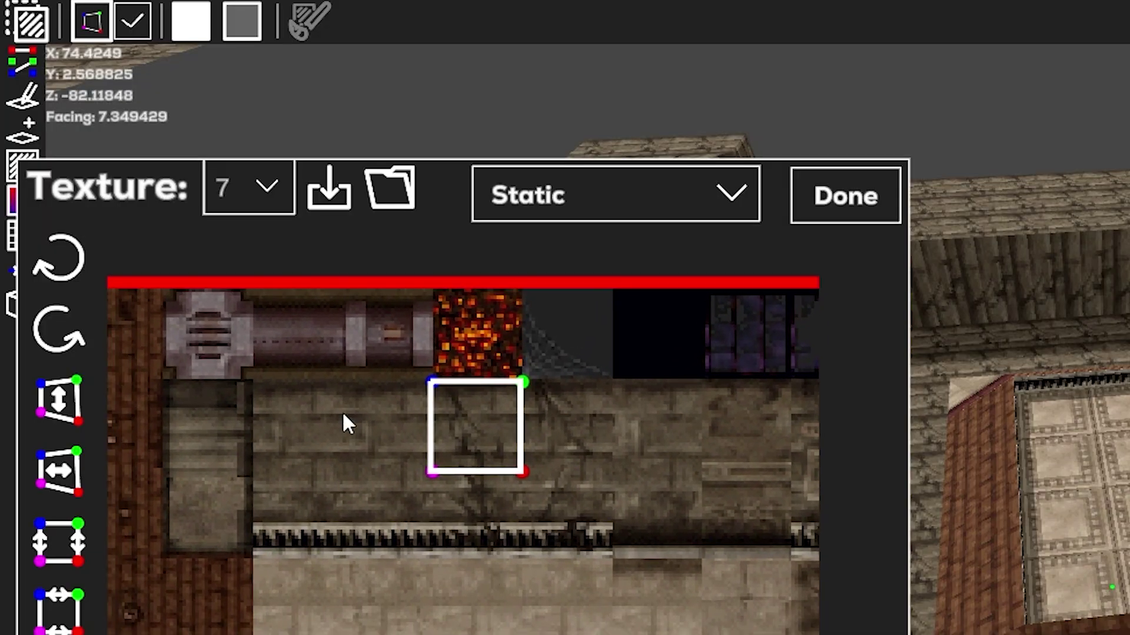
Step: Switch the selected tile below the platform from its current texture to texture 6, 5 and 4 in turn
left_click(261, 197)
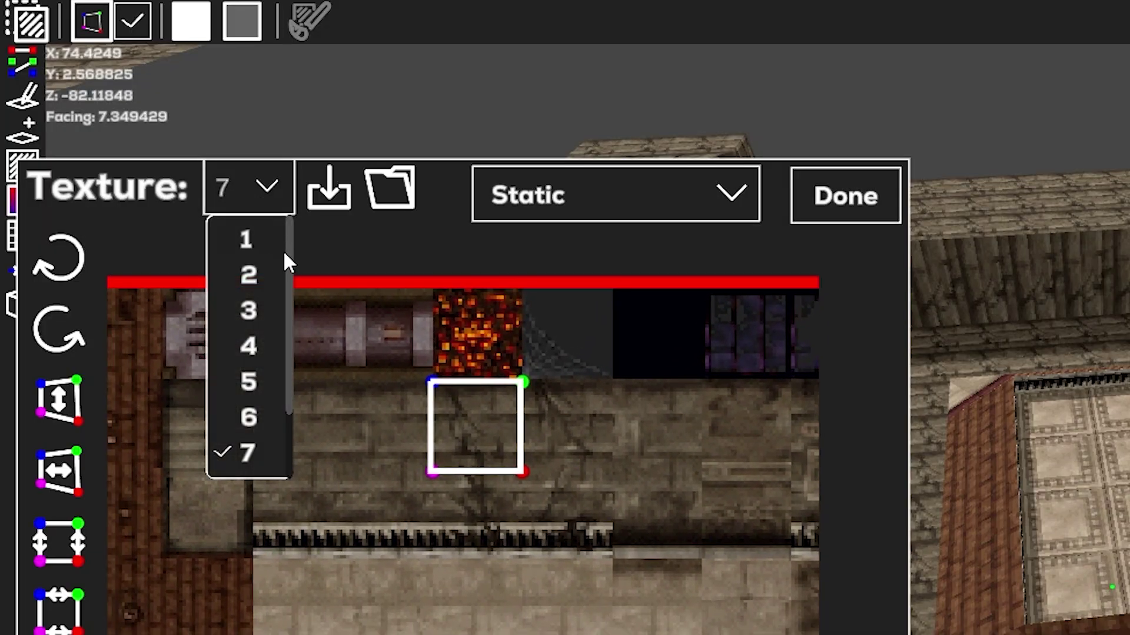
scroll(283, 250, "down", 3)
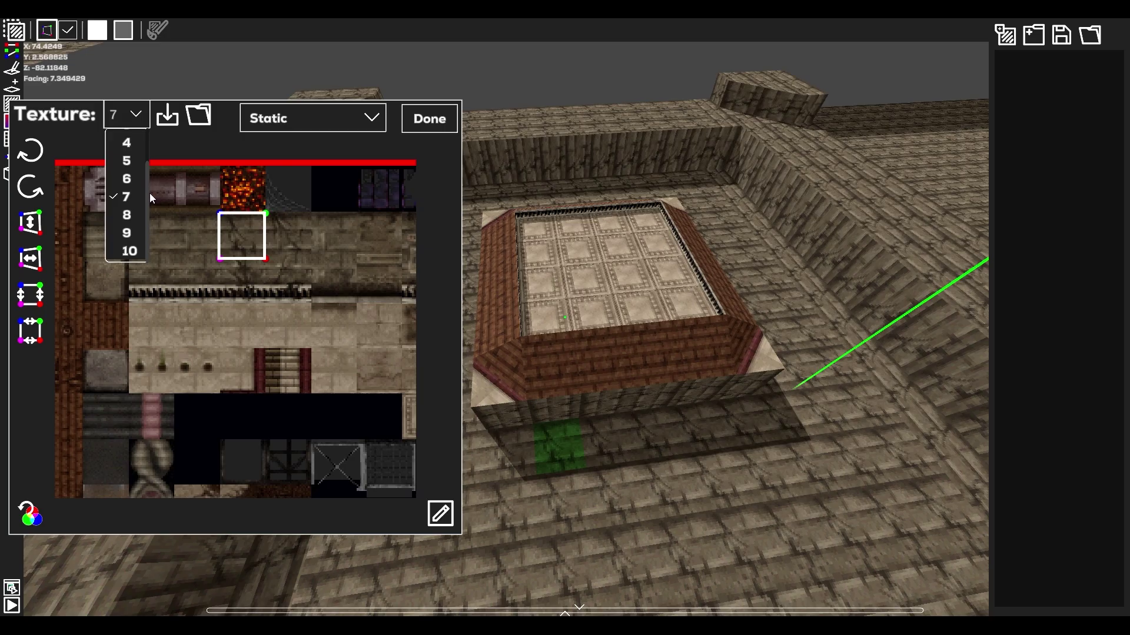
scroll(290, 345, "up", 3)
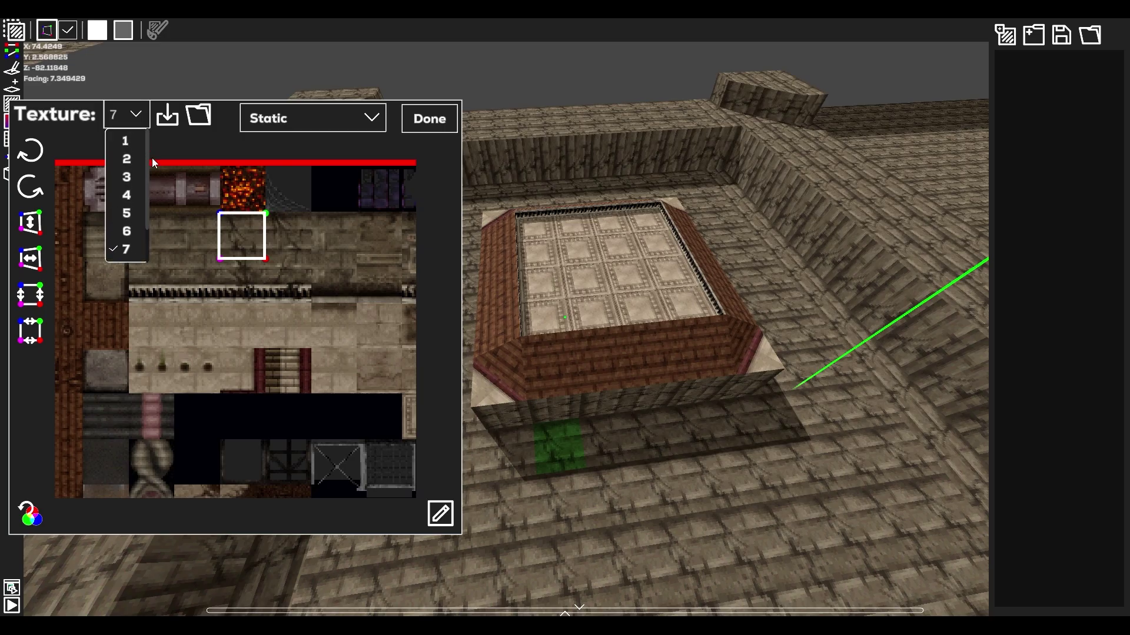
scroll(146, 168, "down", 1)
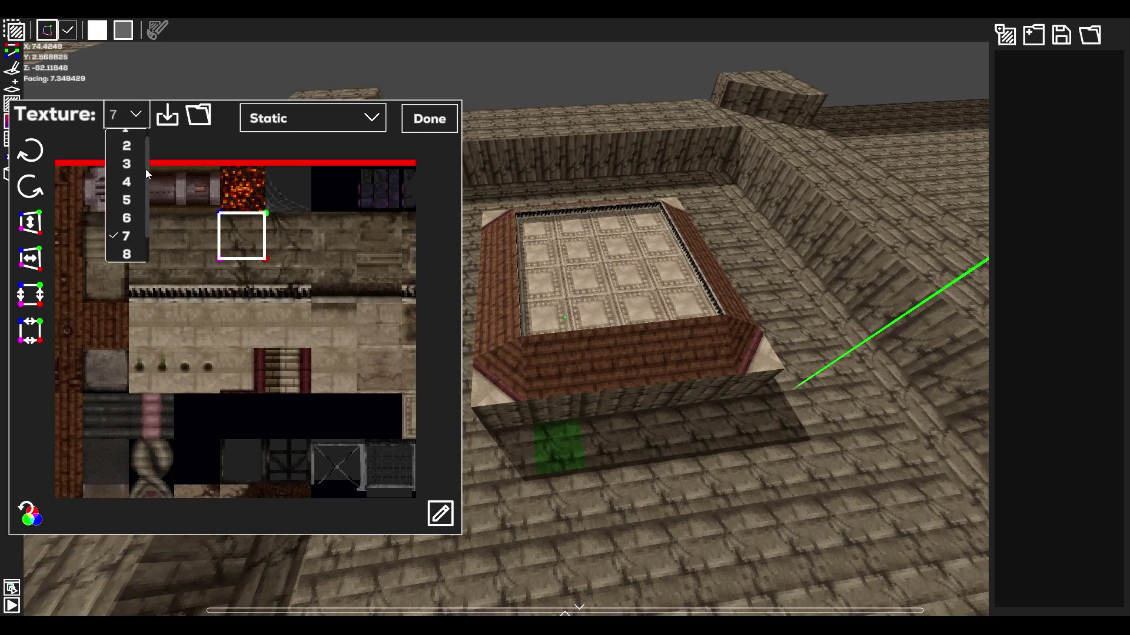
left_click(127, 218)
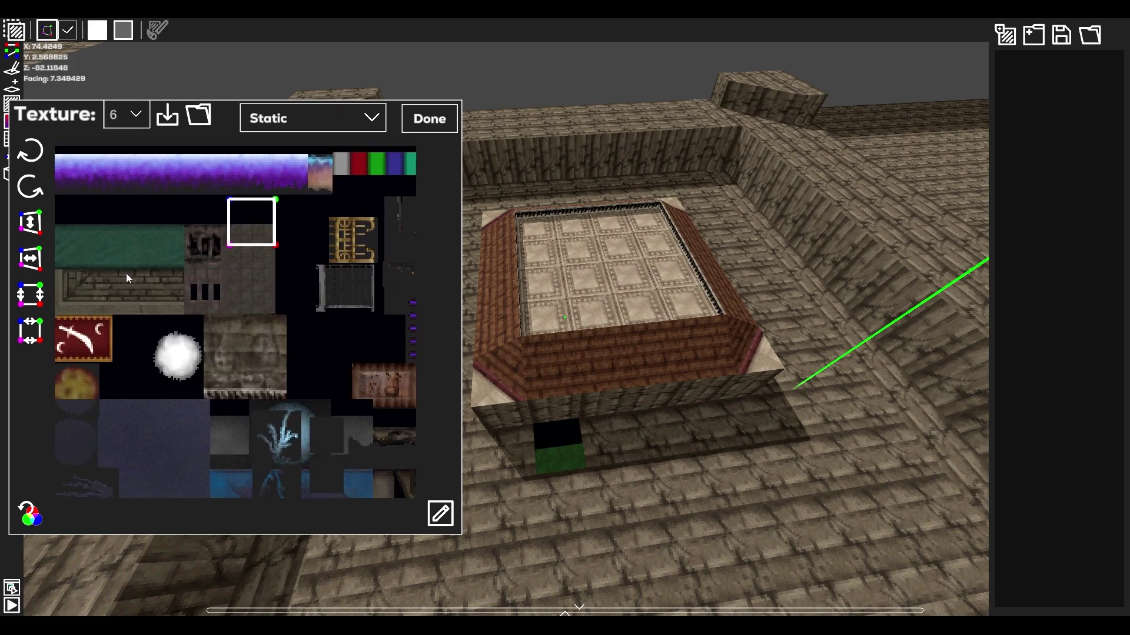
left_click(131, 116)
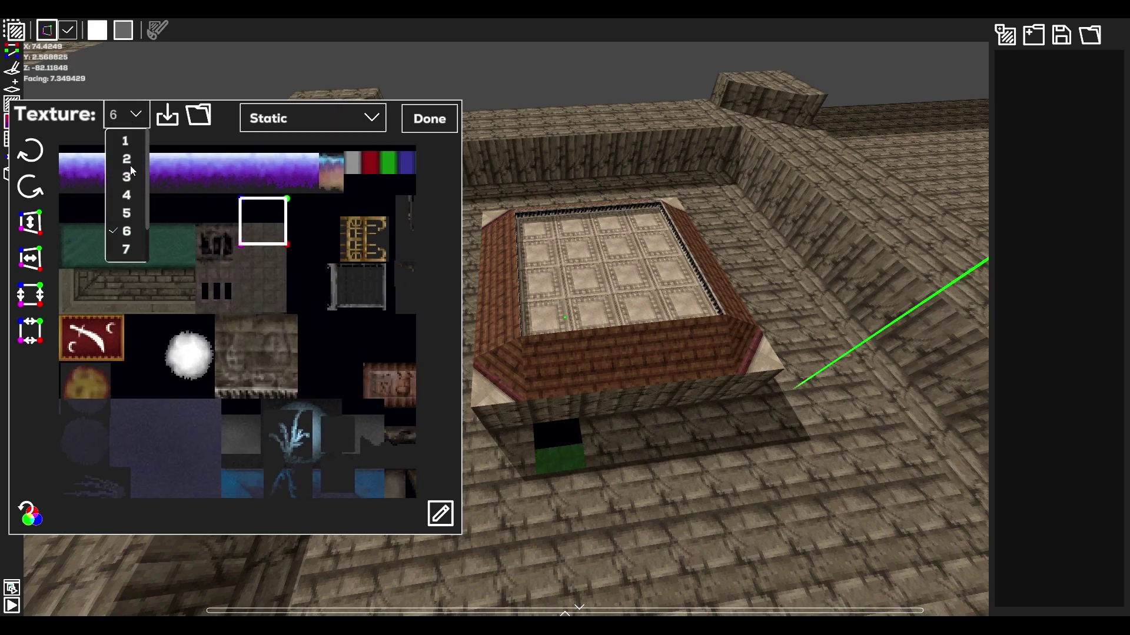
left_click(131, 215)
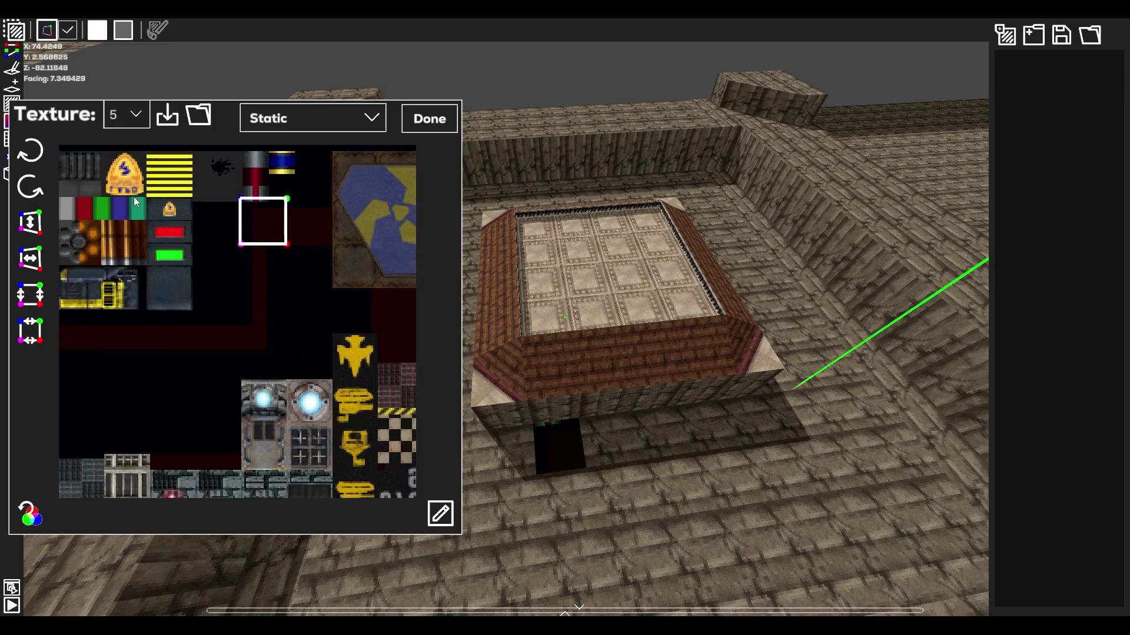
left_click(135, 117)
left_click(131, 200)
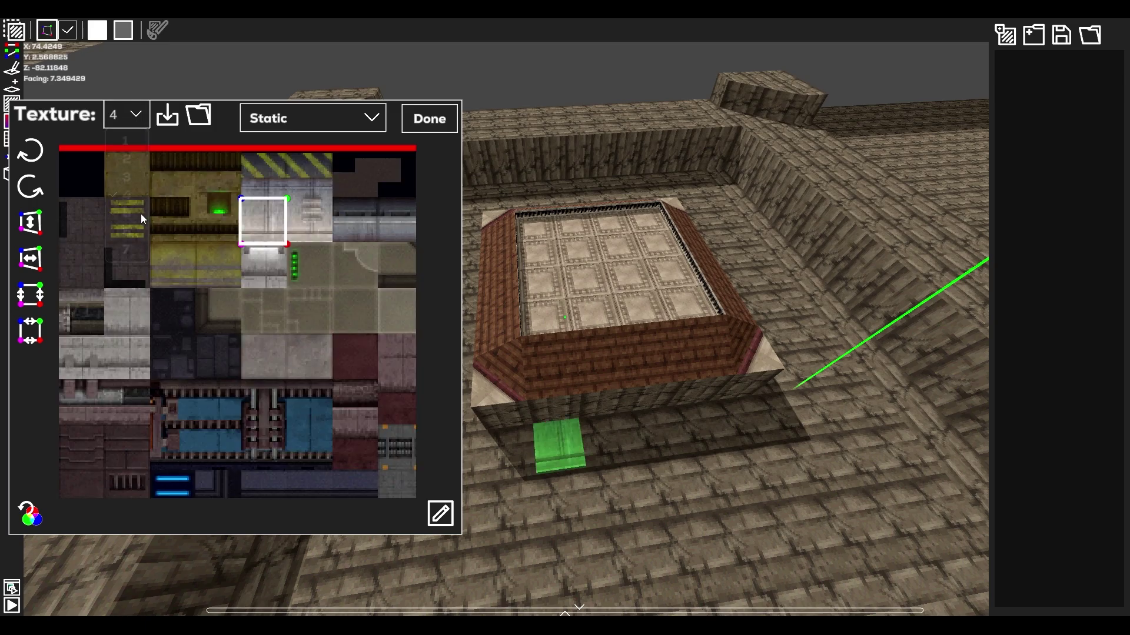
scroll(222, 277, "down", 4)
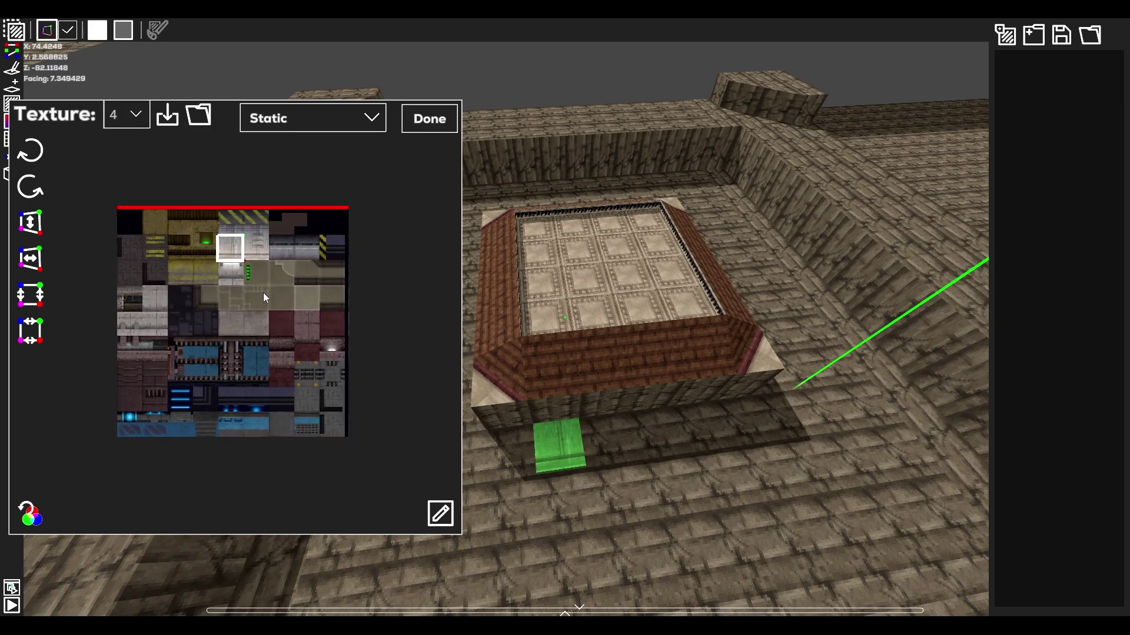
Step: Reselect the retextured tile below the platform and show the export options for its texture
left_click(636, 450)
left_click(618, 454)
left_click(562, 447)
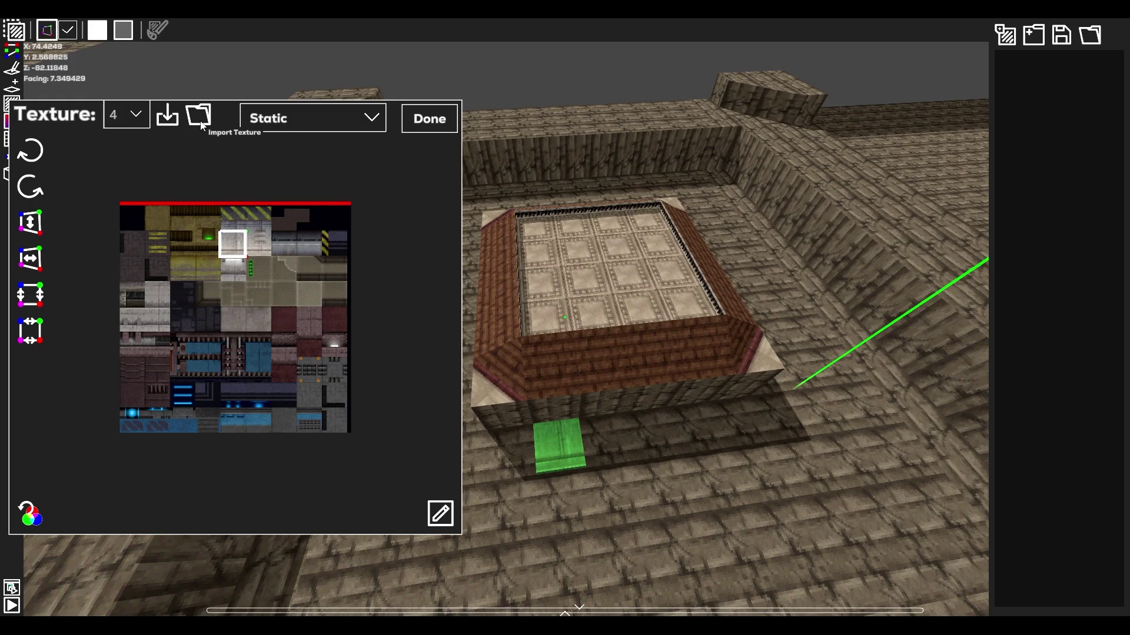
left_click(168, 118)
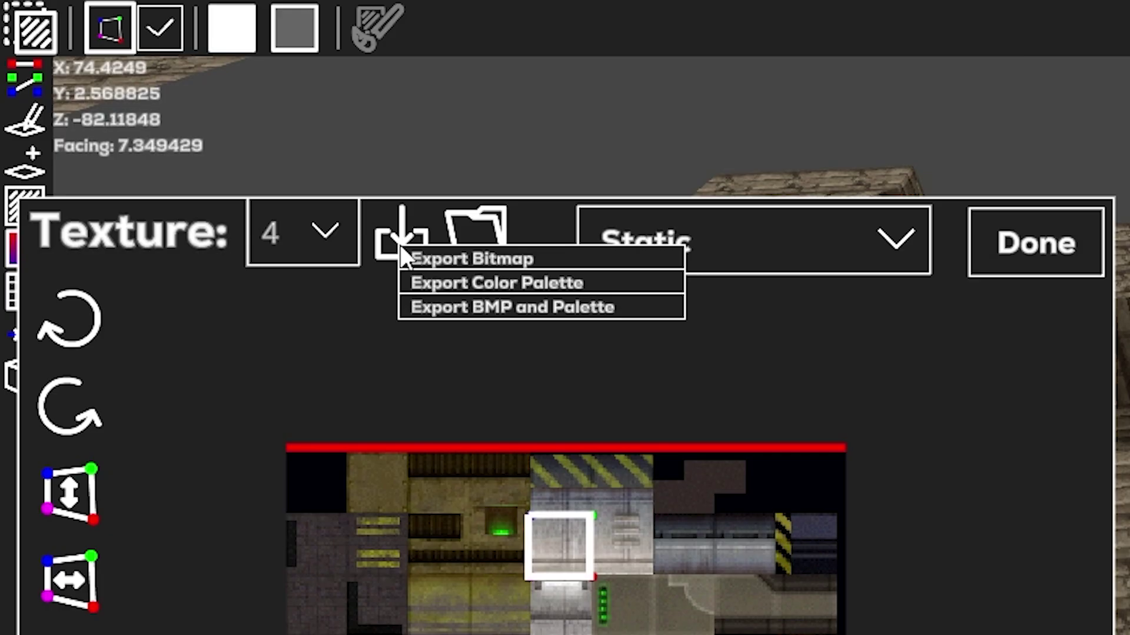
Step: Switch the selected tile below the platform to texture 6
left_click(301, 233)
left_click(301, 477)
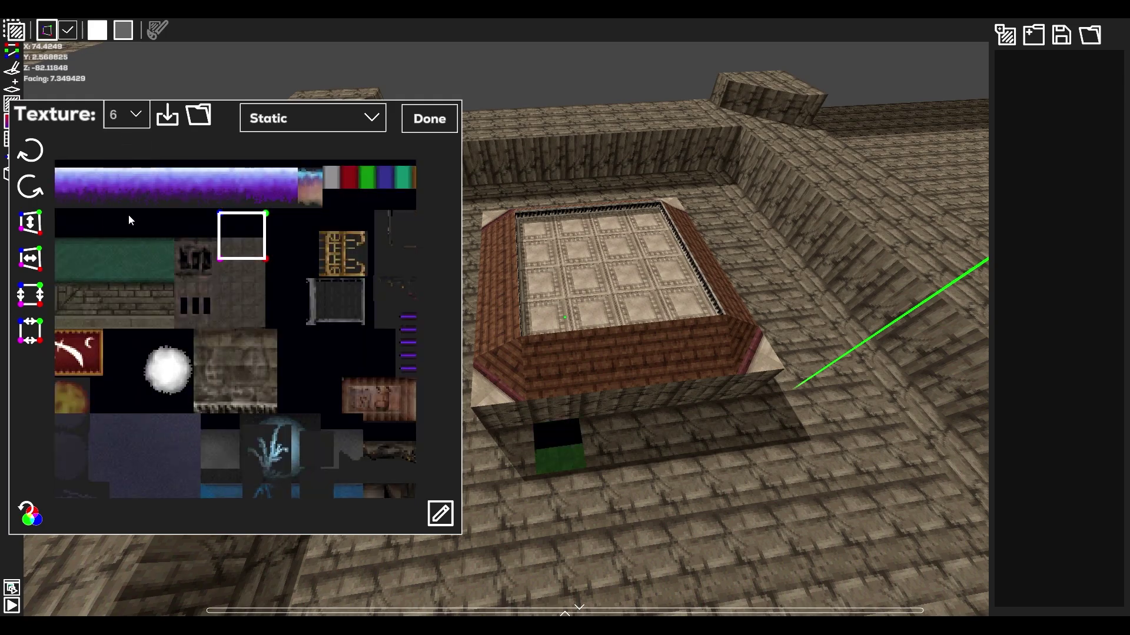
scroll(122, 278, "up", 2)
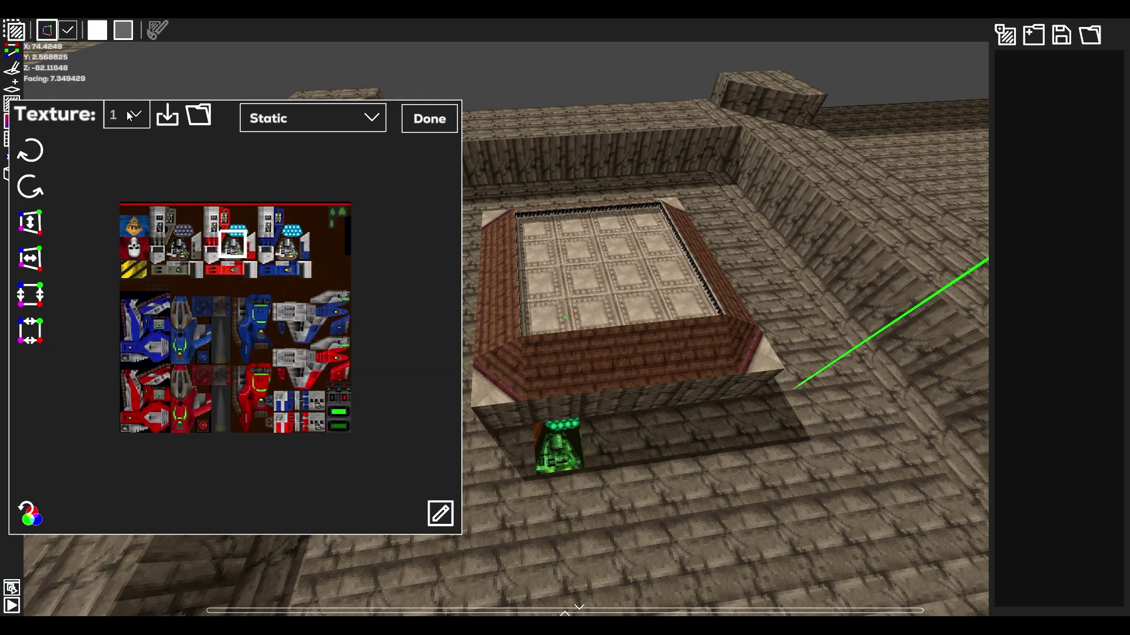
Step: Switch the selected tile below the platform from texture 1 to textures 2, 3 and 4 in turn
left_click(128, 115)
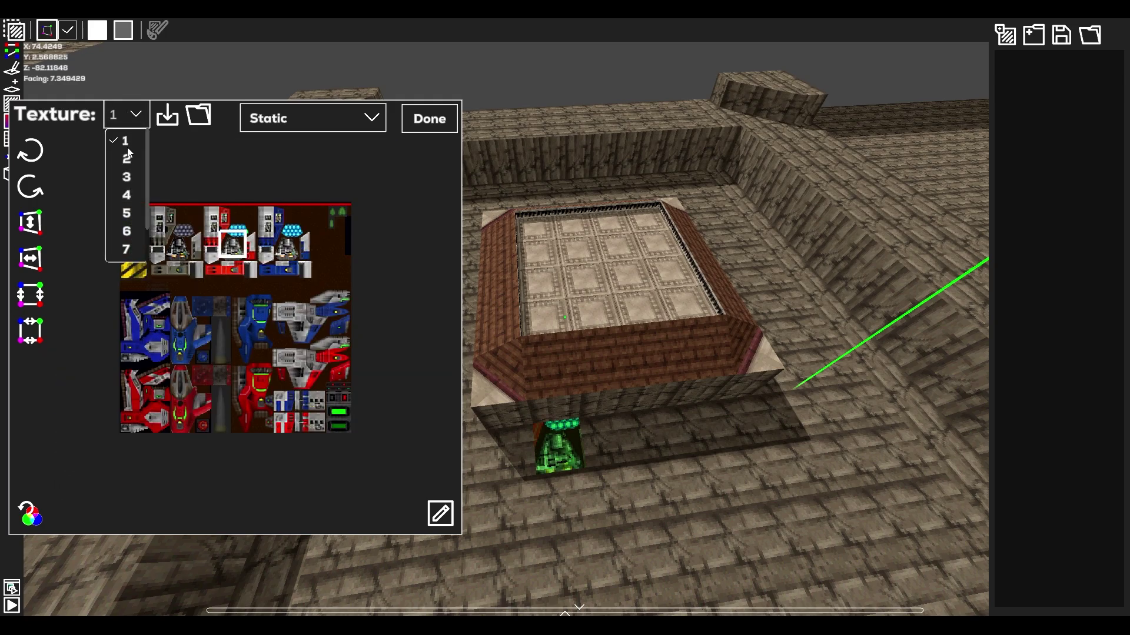
left_click(128, 157)
left_click(127, 122)
left_click(127, 175)
left_click(127, 120)
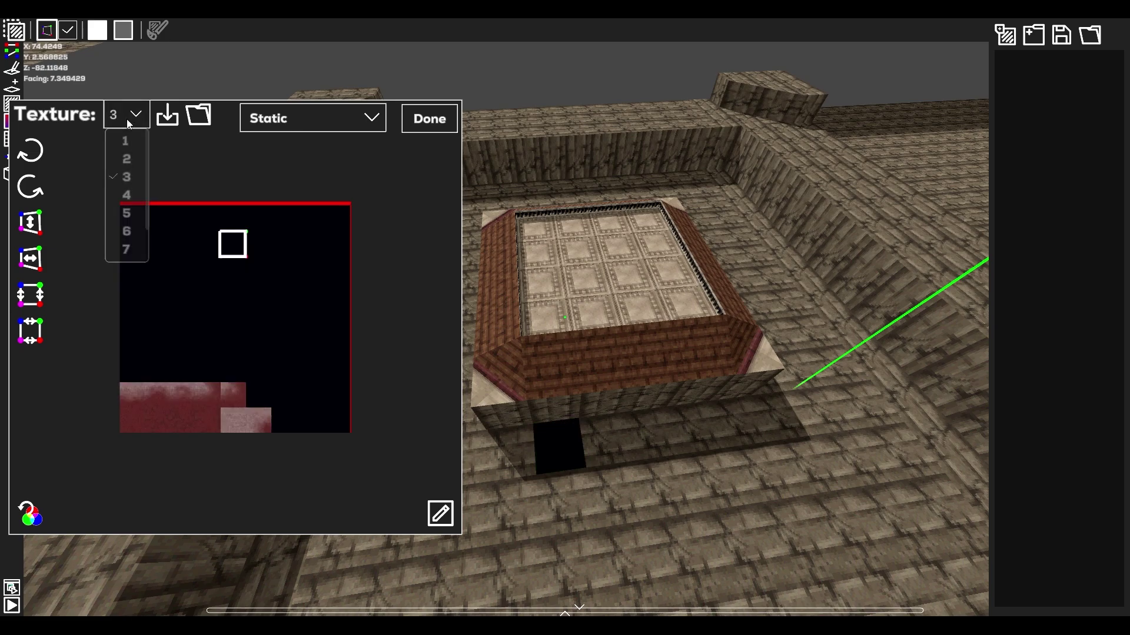
left_click(127, 196)
left_click(131, 118)
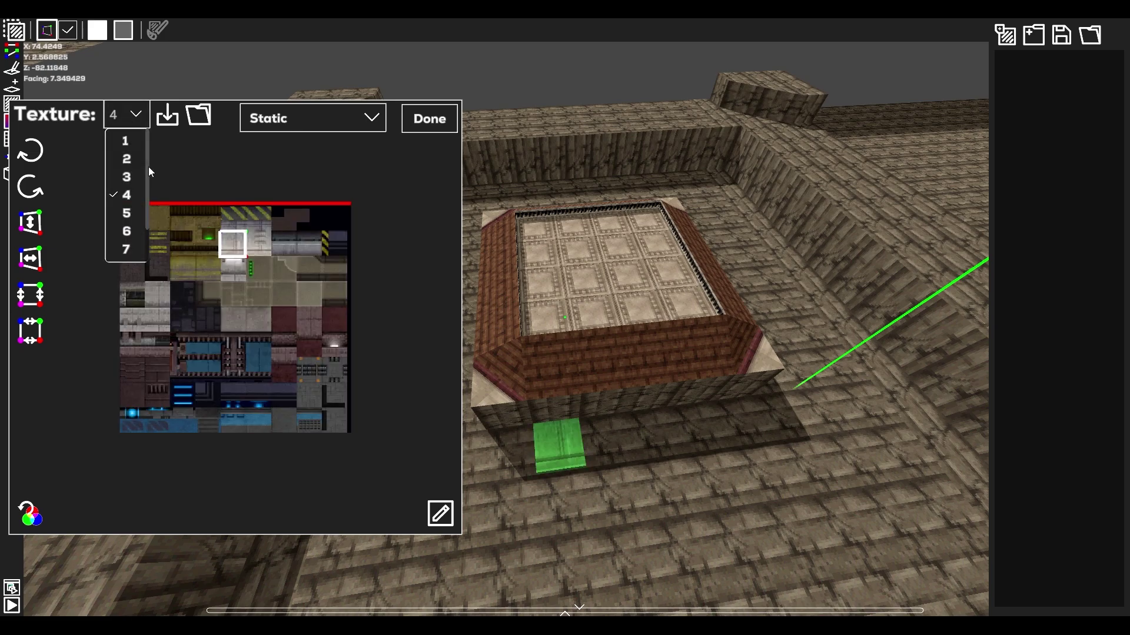
Step: Switch the tile below the platform to texture 5 and on to texture 6, and view the blue-grey area of that texture
left_click_drag(149, 168, 148, 193)
left_click(130, 183)
left_click(133, 118)
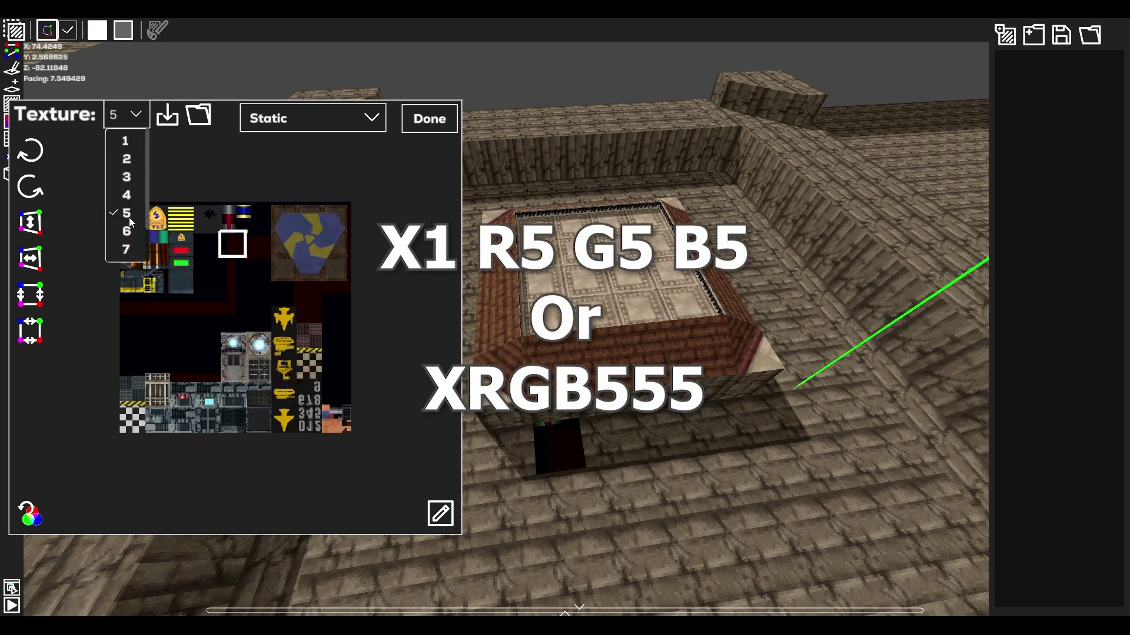
left_click(127, 229)
left_click(127, 116)
scroll(128, 203, "down", 1)
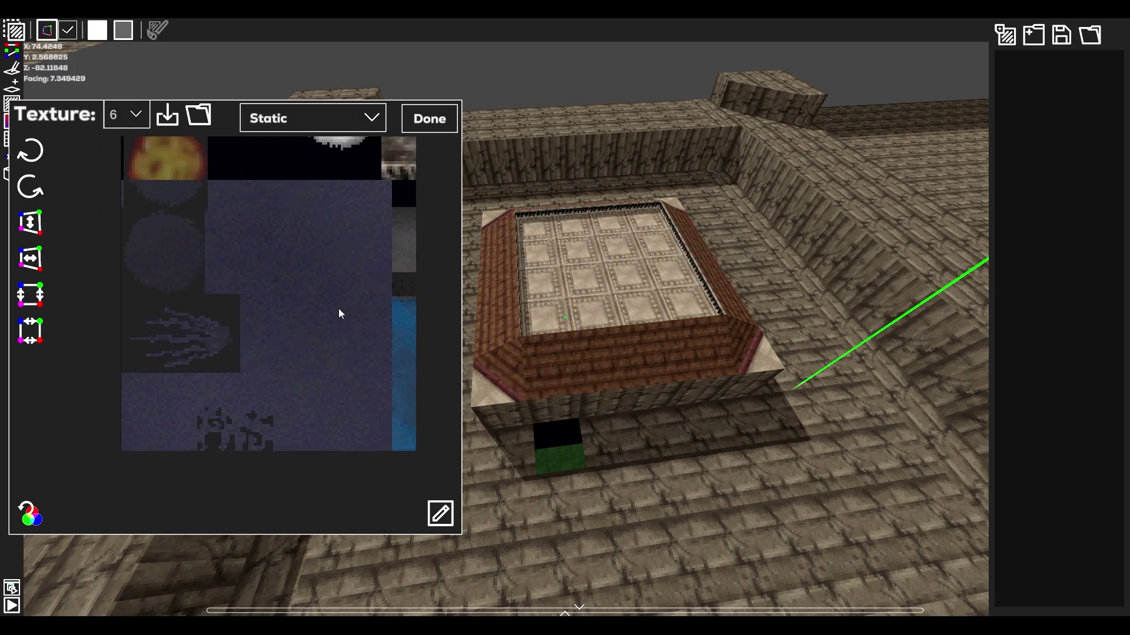
middle_click_drag(337, 310, 345, 332)
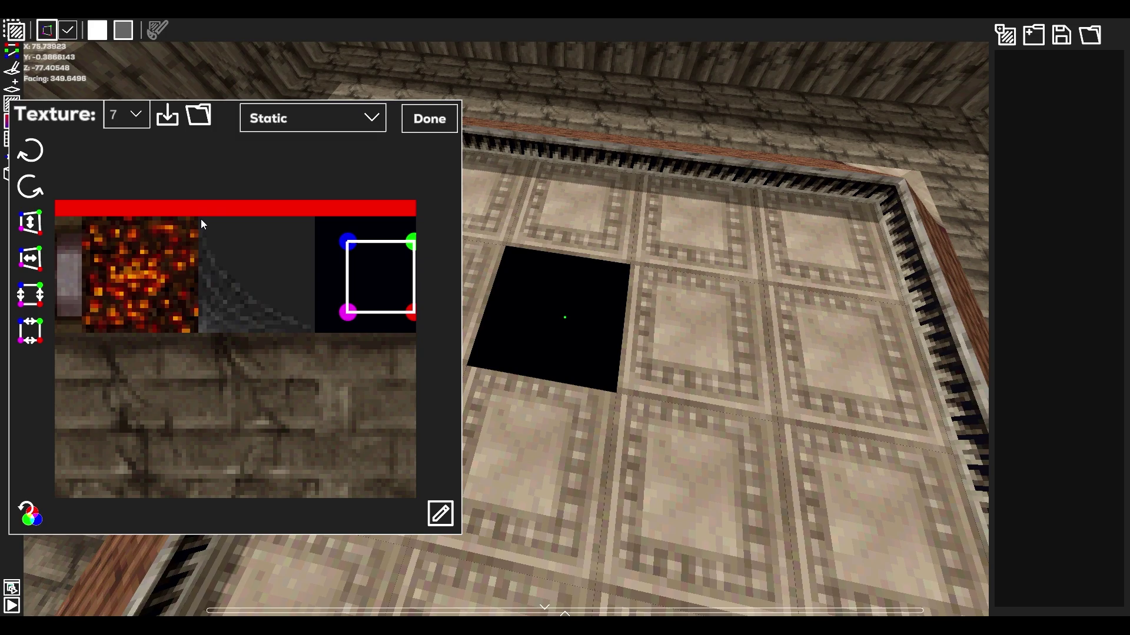
Step: Map the selected floor tile inside the recess to the cobweb section of texture 7 and finish texture editing
left_click_drag(200, 219, 319, 326)
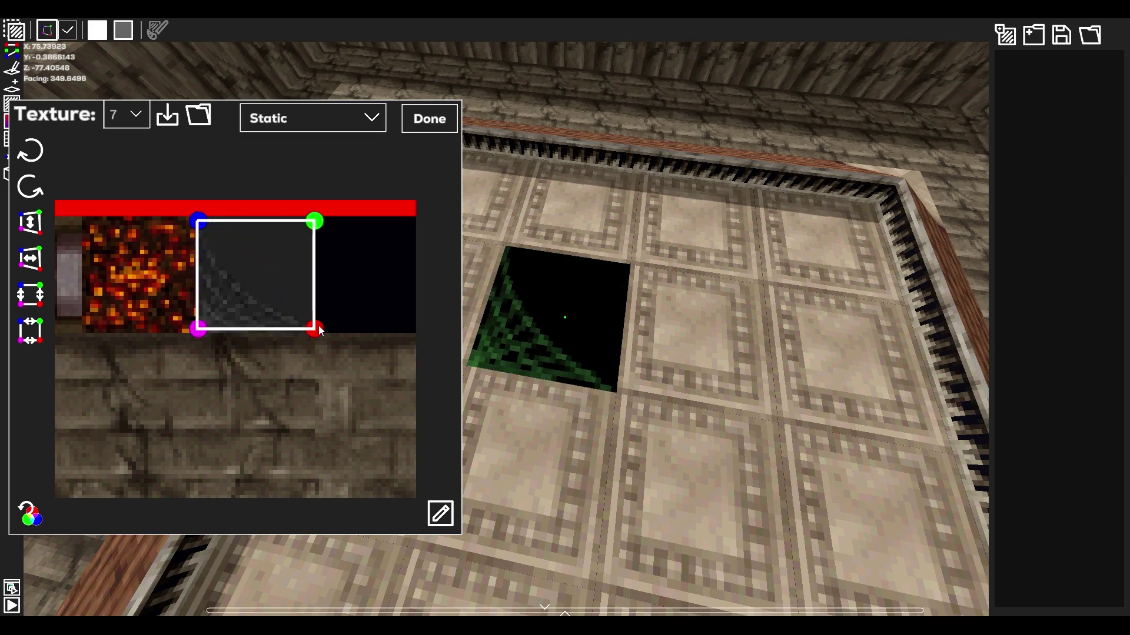
left_click(421, 122)
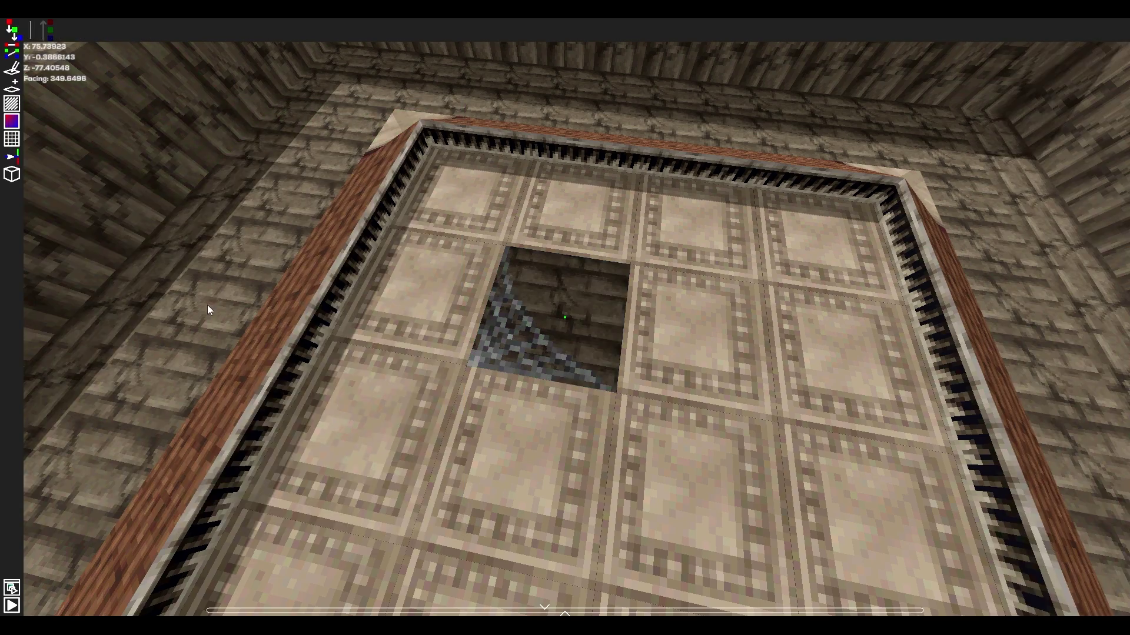
right_click_drag(207, 310, 330, 277)
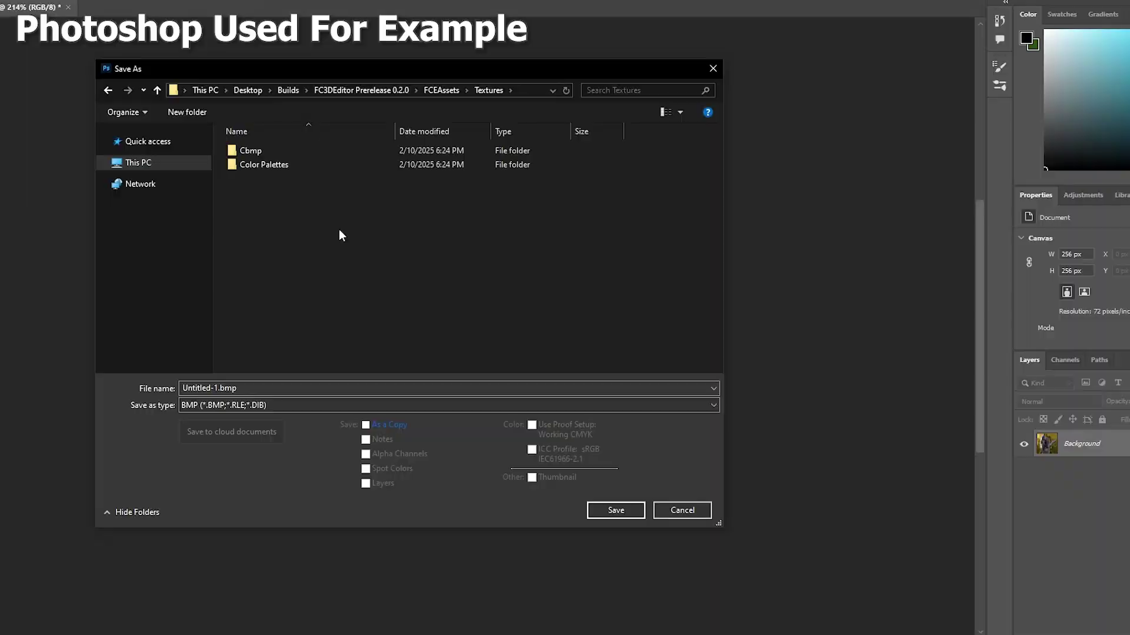
Step: Switch to Photoshop, save the image as Untitled-1.bmp in the Textures folder, and open the advanced modes of the BMP options
left_click(615, 511)
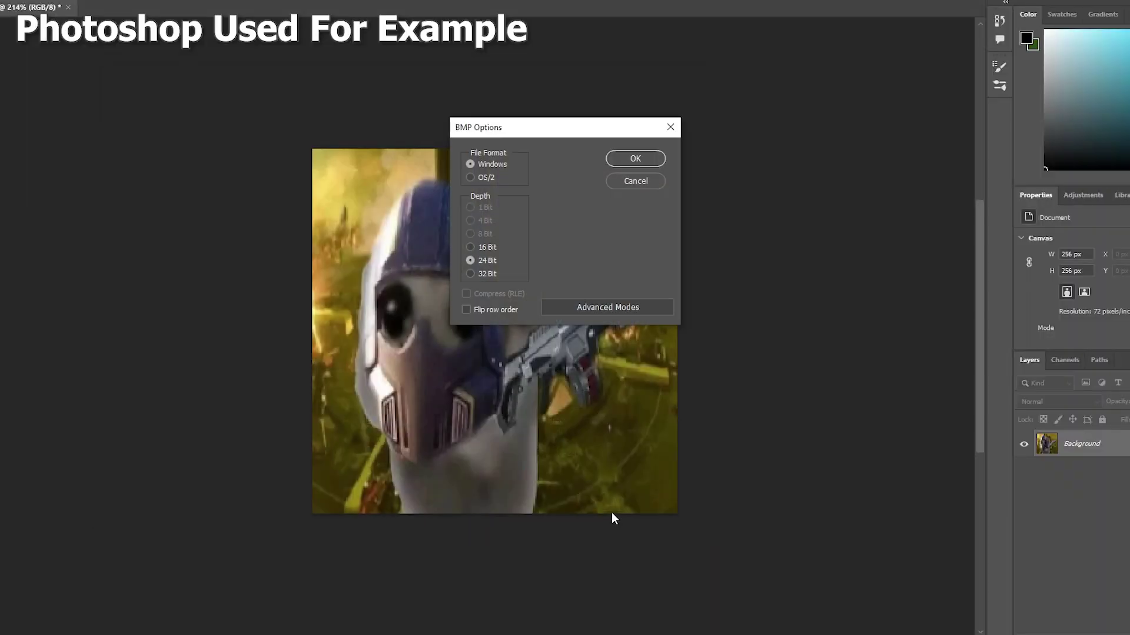
left_click(604, 304)
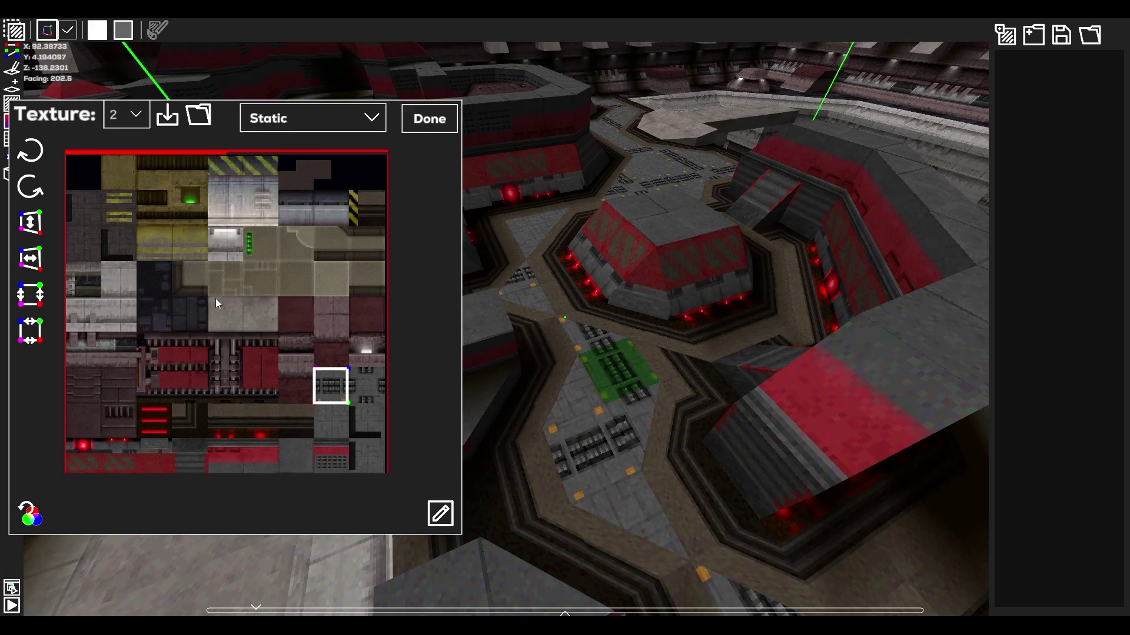
Step: Switch back to the level editor and examine texture 2 around the section mapped to the selected grate floor tile
scroll(216, 298, "up", 5)
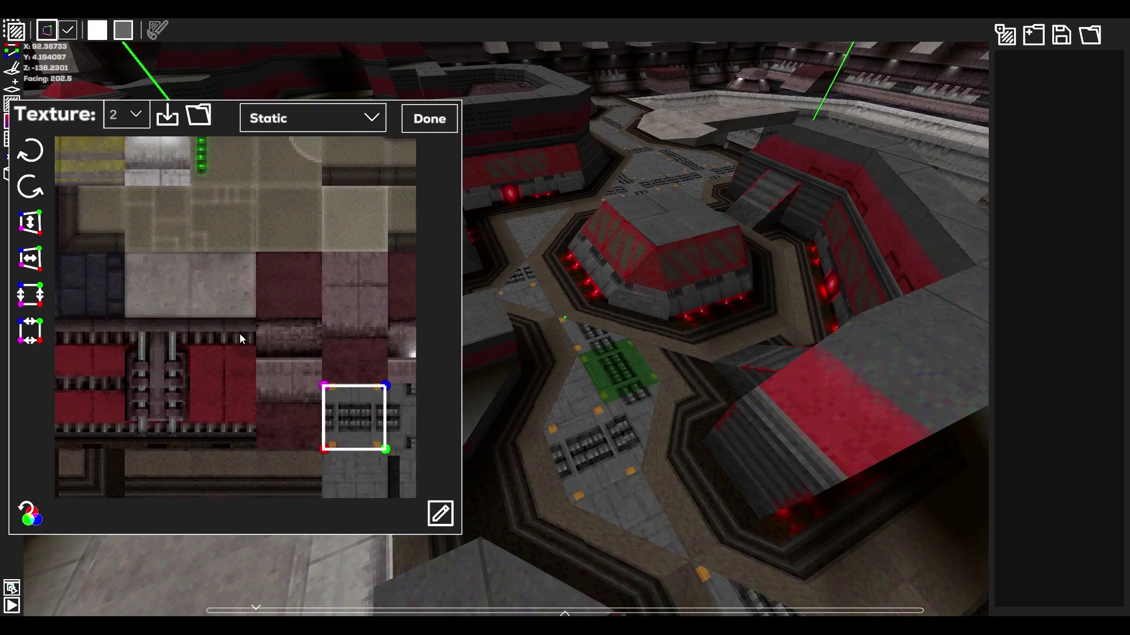
scroll(185, 276, "down", 3)
scroll(144, 259, "up", 4)
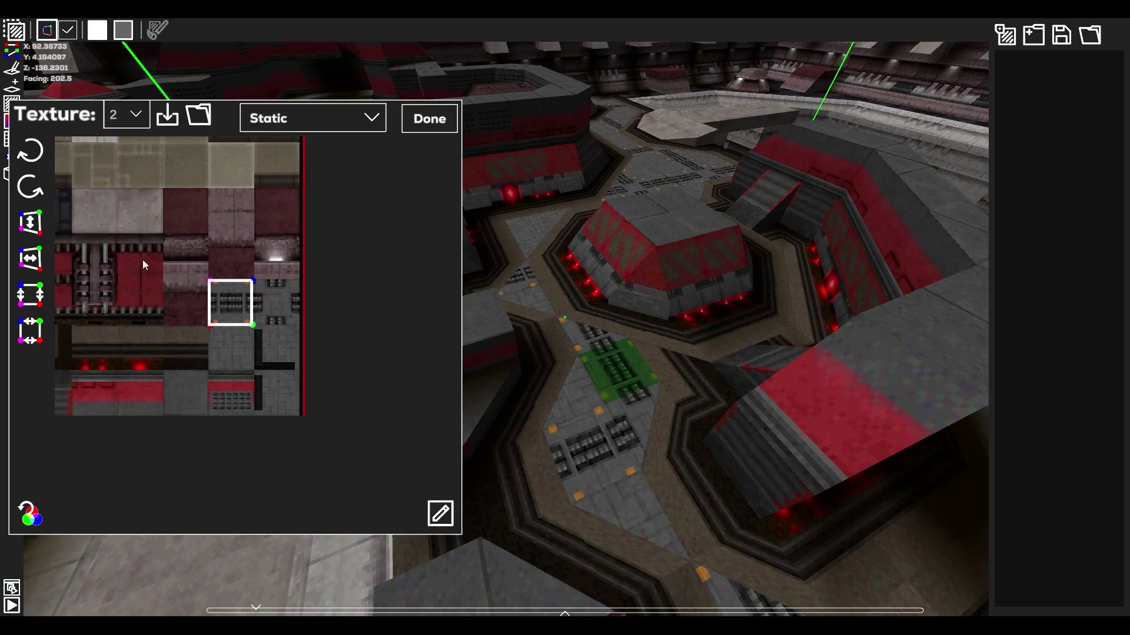
mouse_move(195, 280)
middle_mouse_down()
mouse_move(206, 282)
mouse_move(182, 280)
middle_mouse_up()
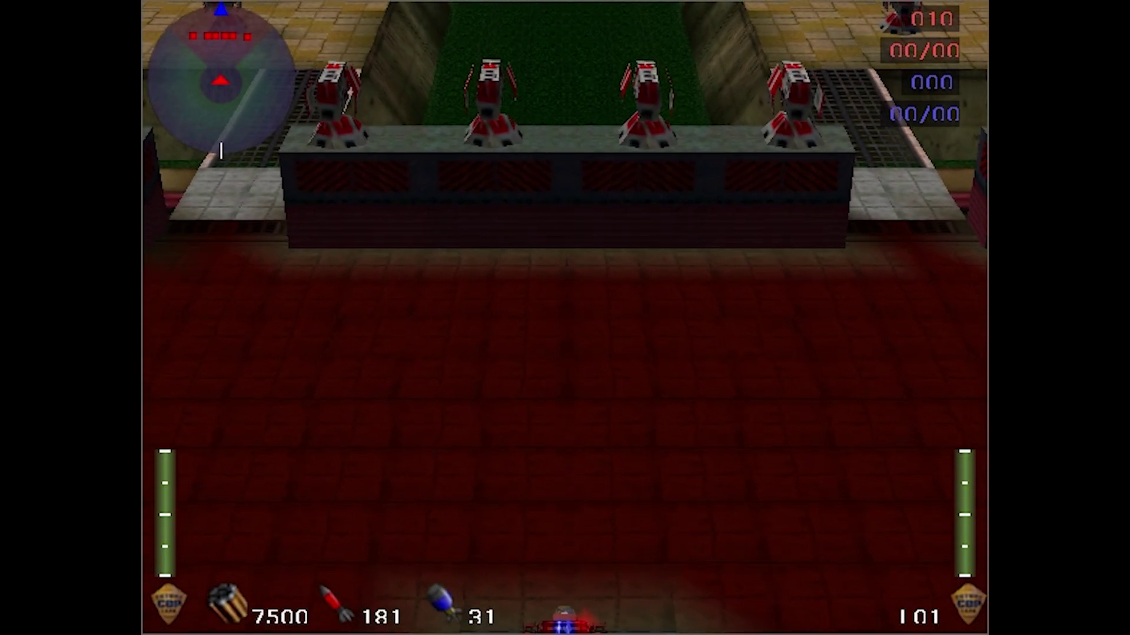
key("Up")
key("Left")
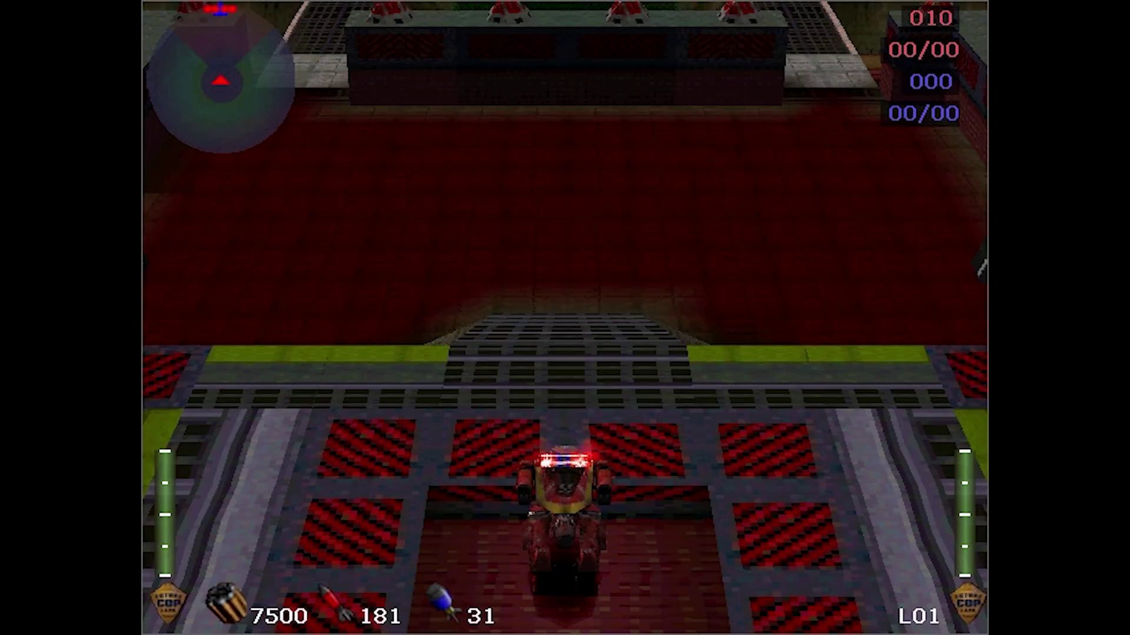
key("Up")
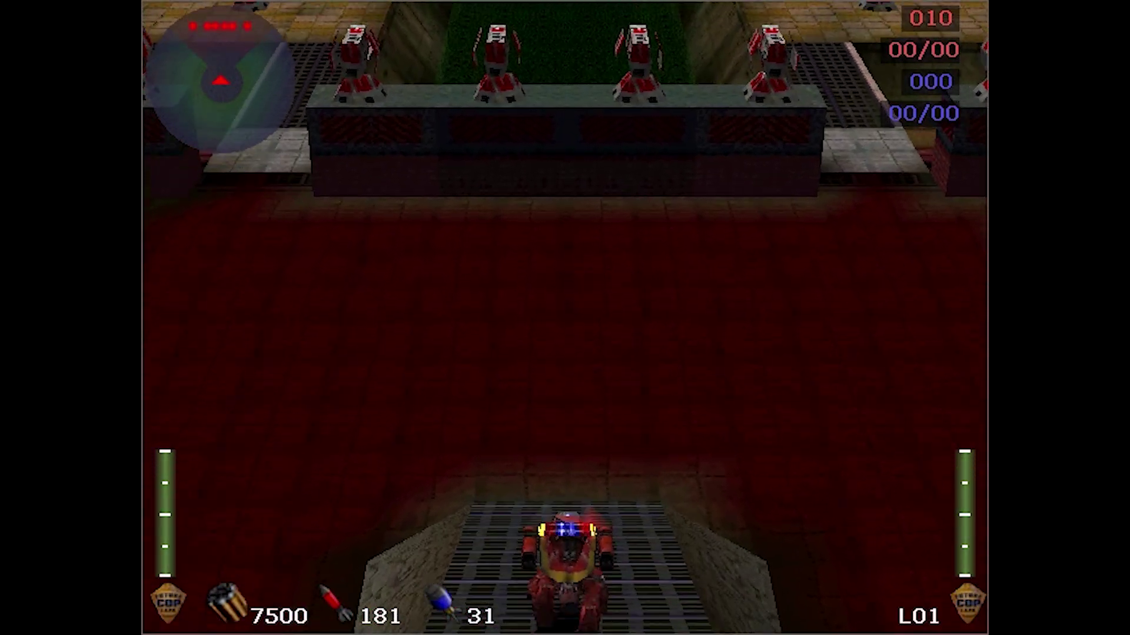
key("Left")
key("Up")
key("Left")
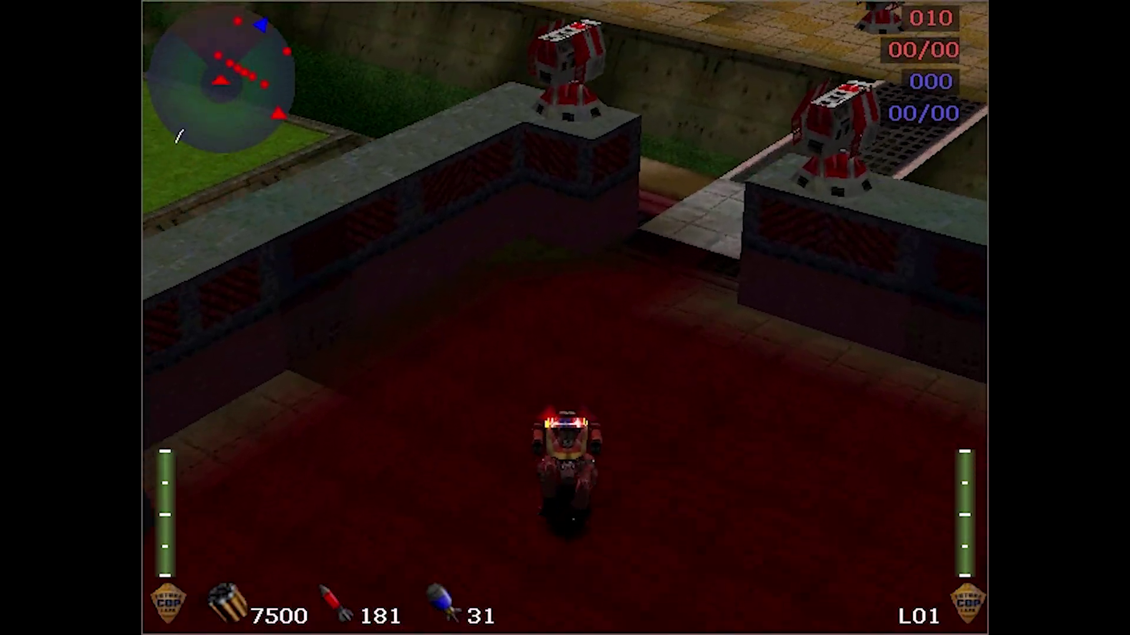
key("Up")
key("Up")
key("Left")
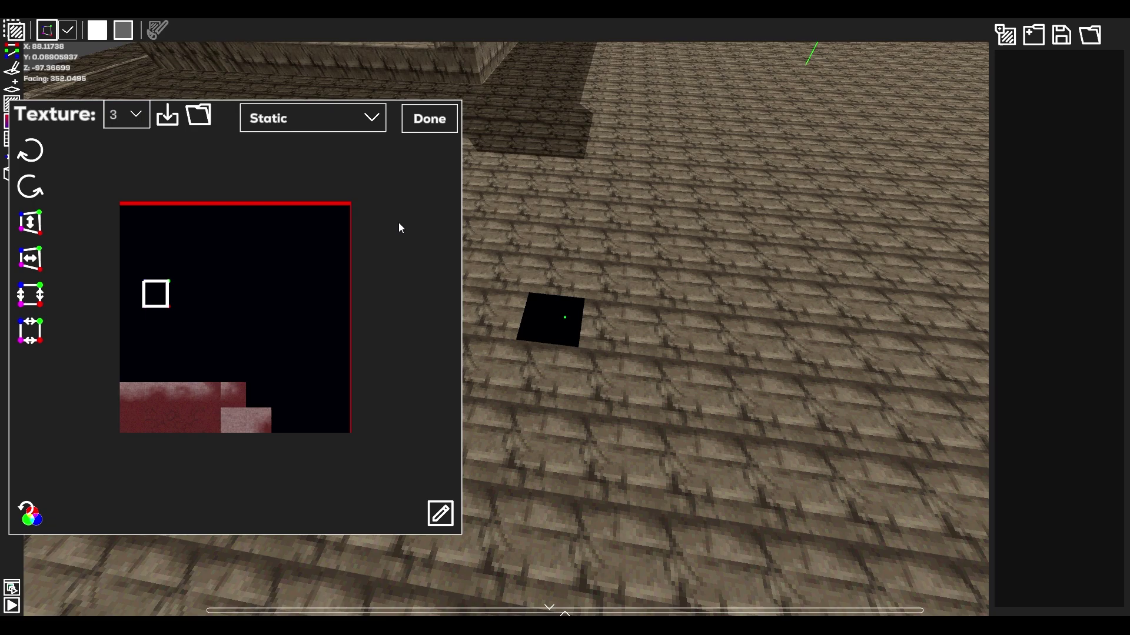
Step: Import the bitmap Base Textures.bmp into texture 3 of the selected floor tile
left_click(199, 116)
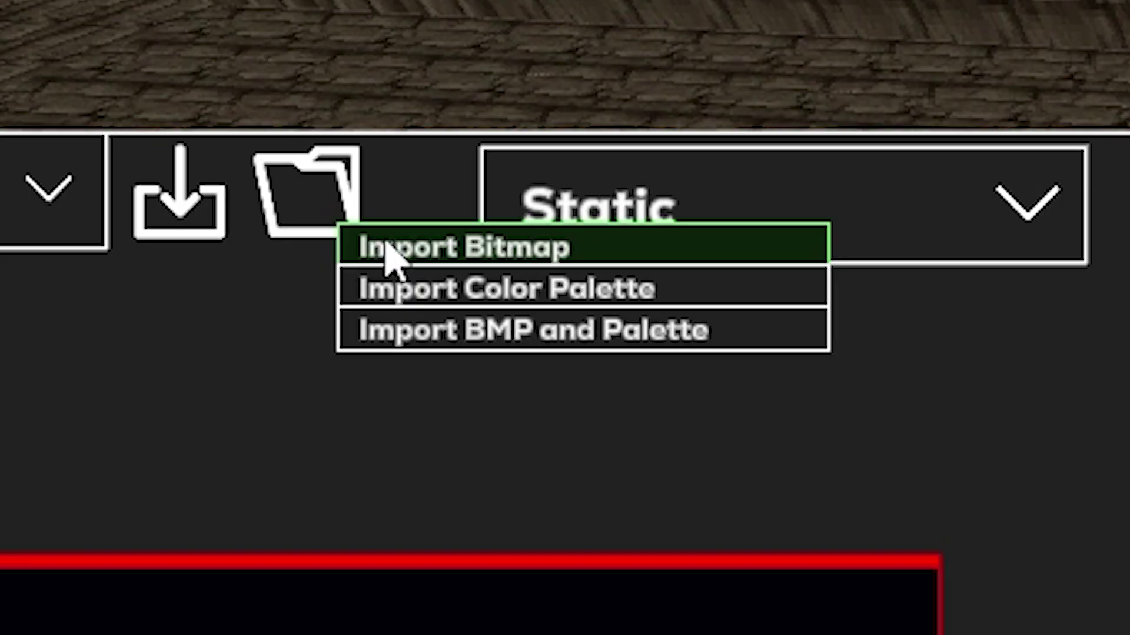
left_click(388, 250)
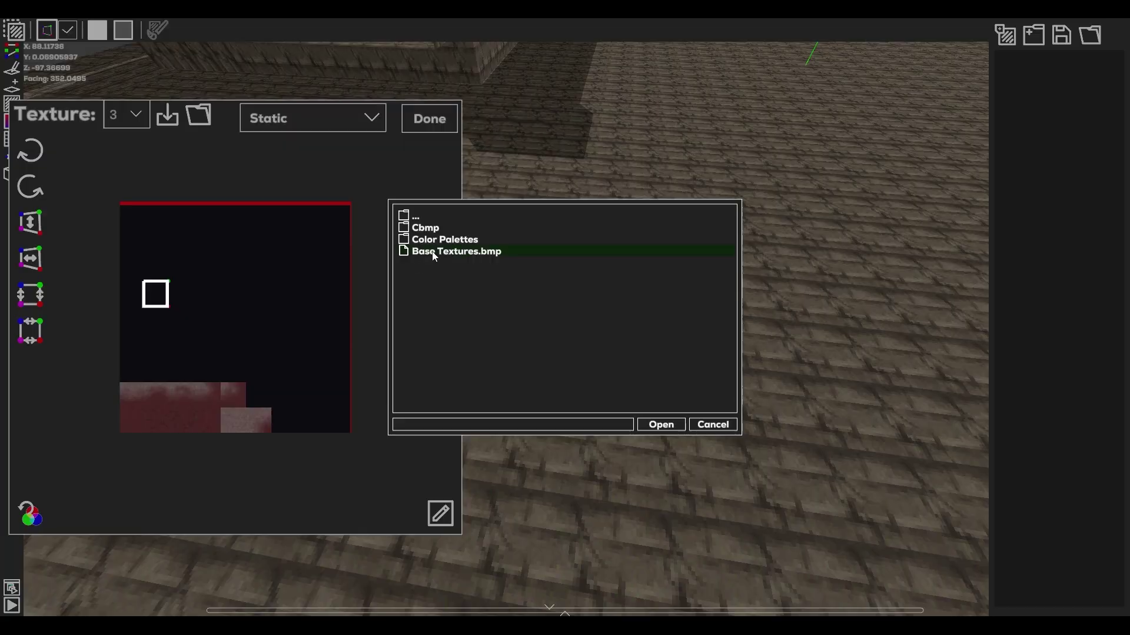
left_click(433, 252)
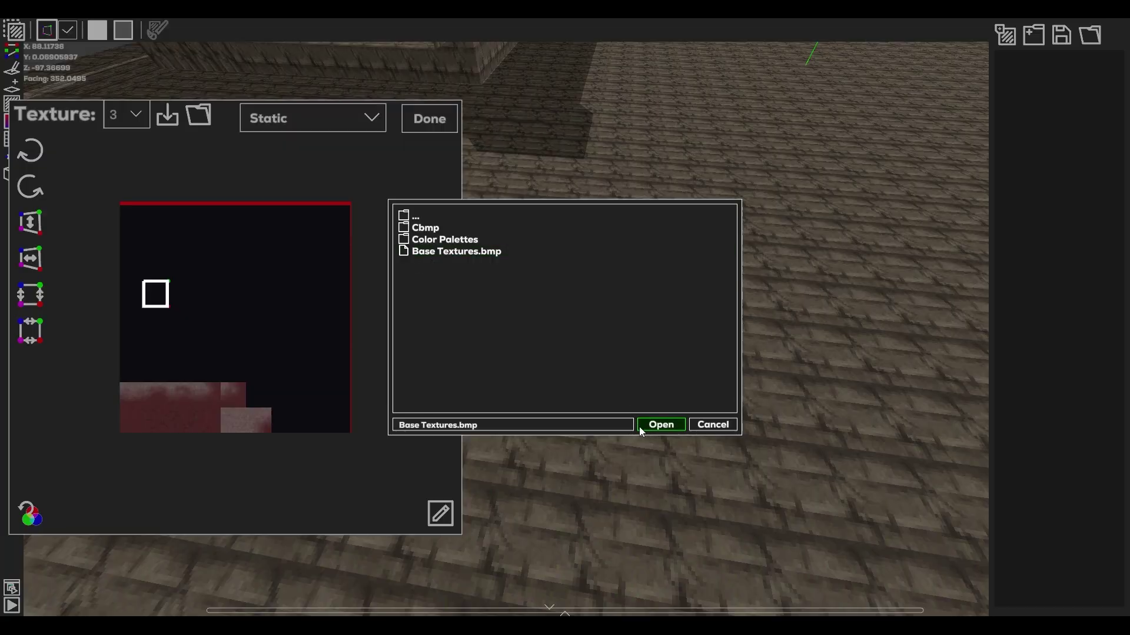
key("Return")
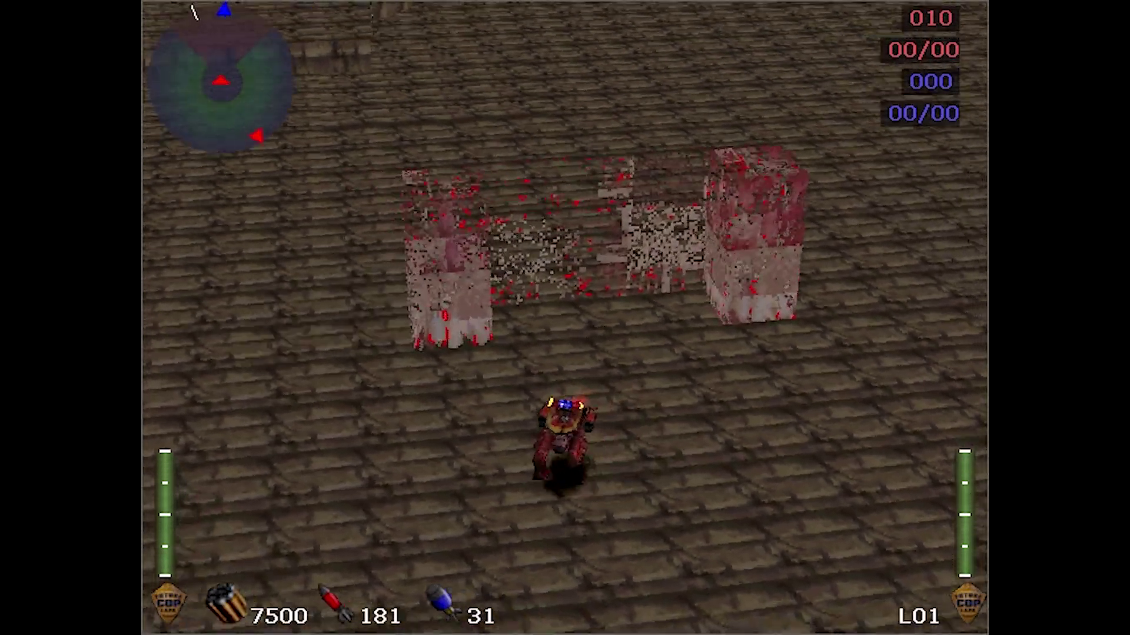
key("Right")
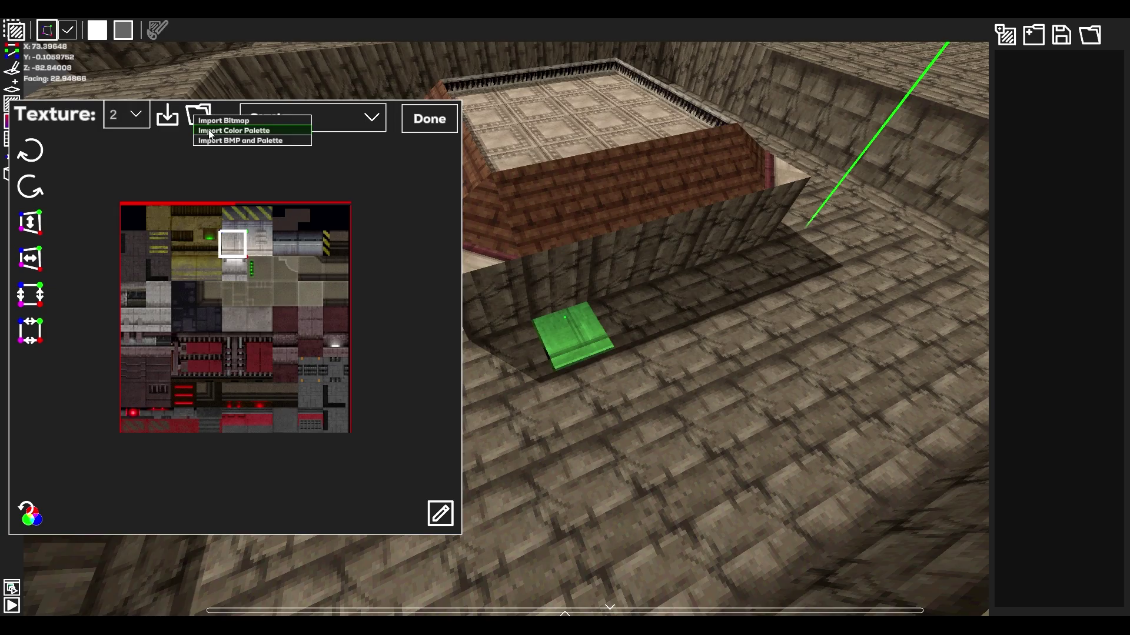
Step: Import the color palette file Color Palette.plut for texture 2 of the tile below the platform
left_click(210, 131)
left_click(436, 228)
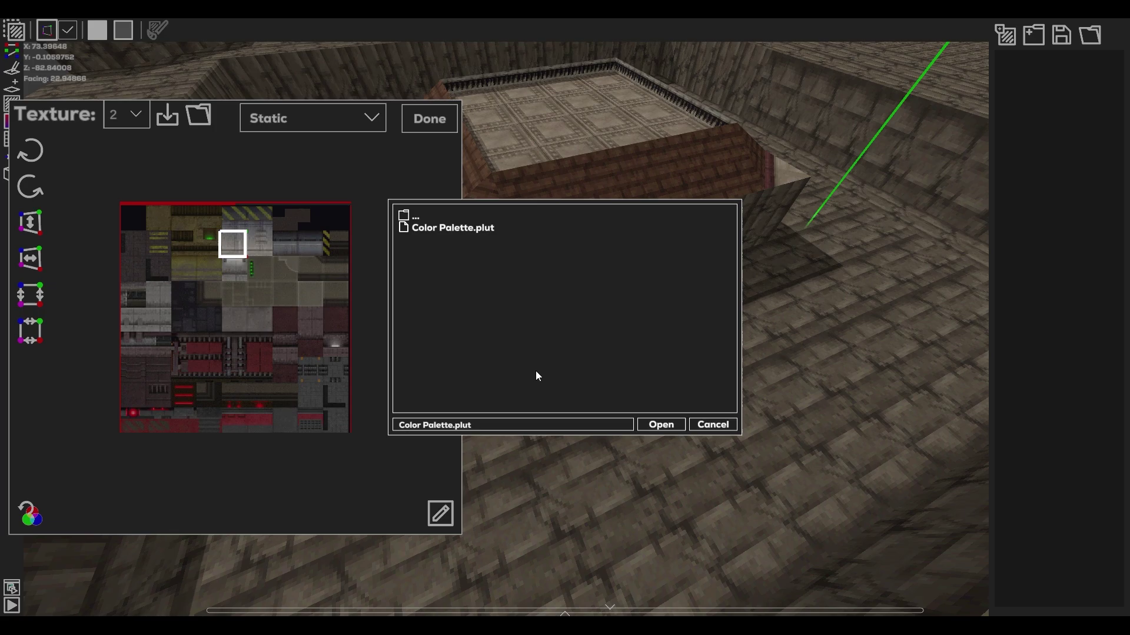
left_click(661, 425)
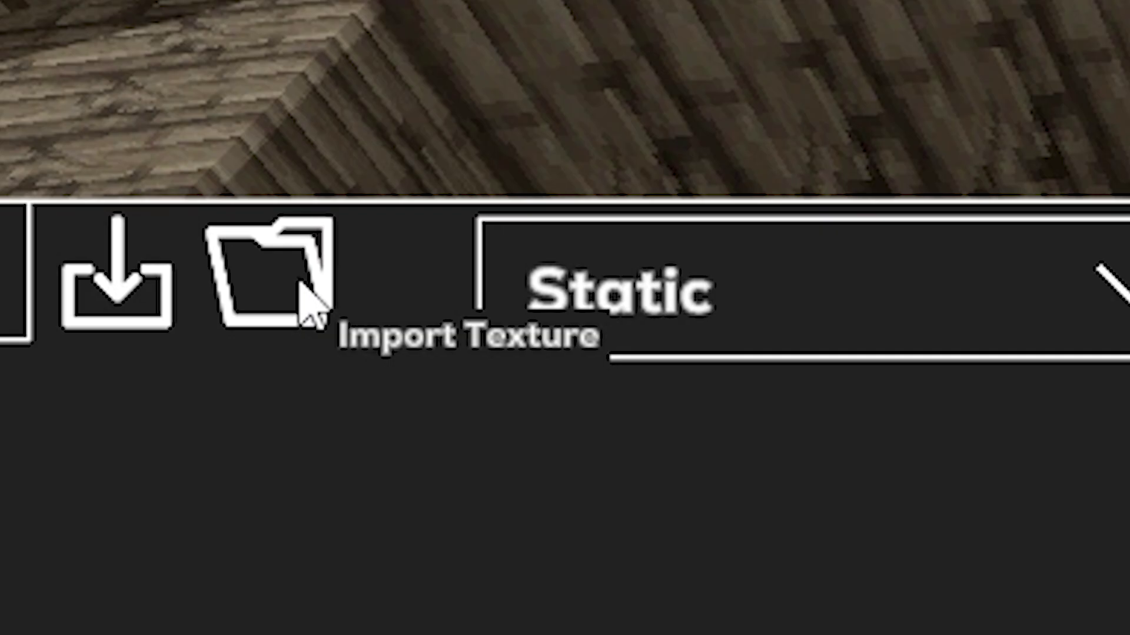
Step: Import a combined bitmap and palette into texture 2 from the file Cbmp.Cbmp
left_click(206, 122)
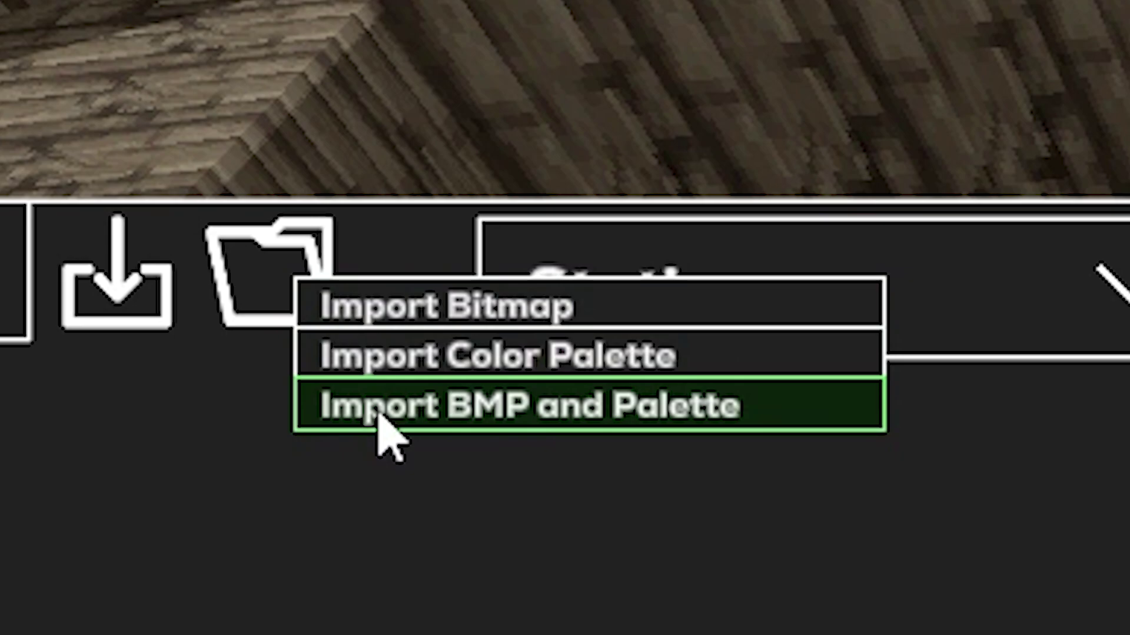
left_click(380, 415)
left_click(419, 230)
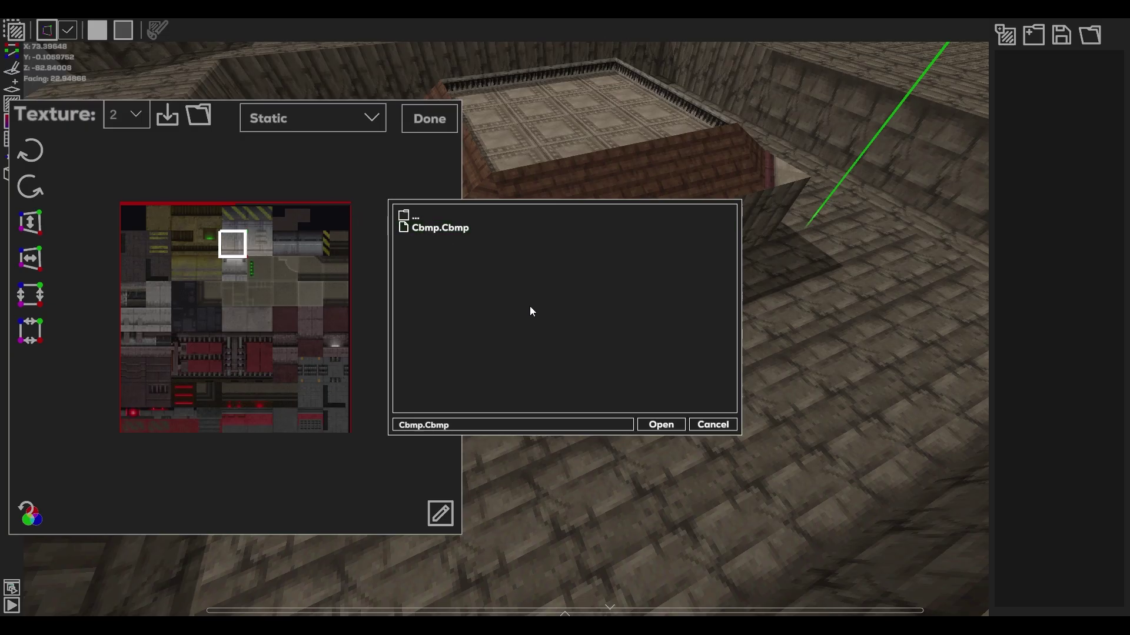
left_click(660, 424)
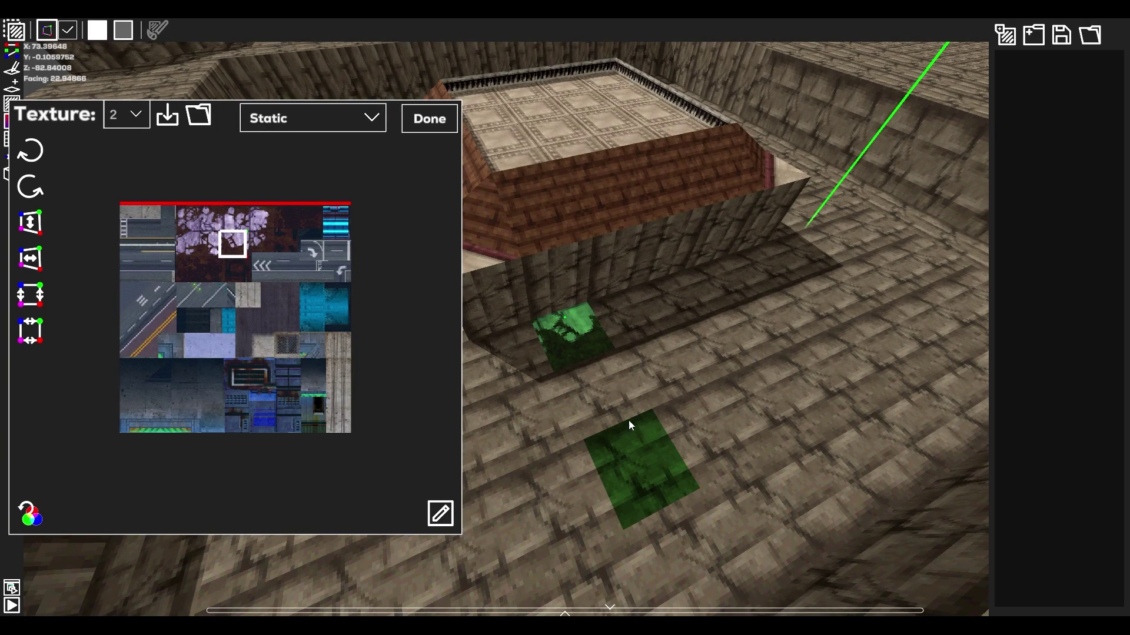
middle_click_drag(315, 325, 297, 310)
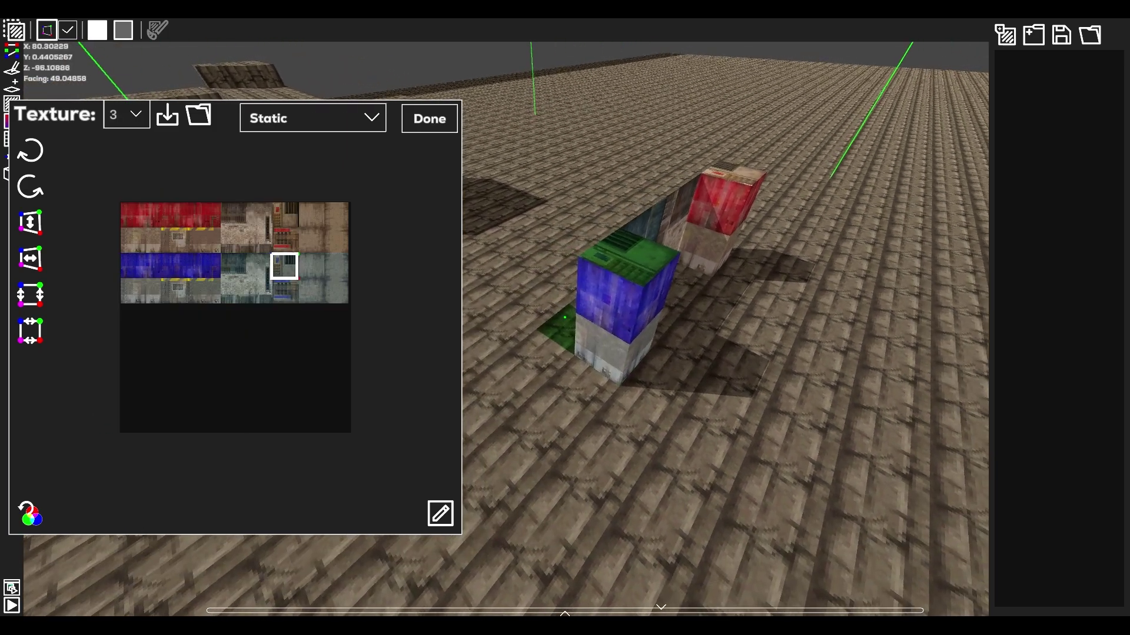
Step: Generate a new color palette for texture 3 and accept the color palette warning
key("d")
right_click_drag(564, 318, 567, 316)
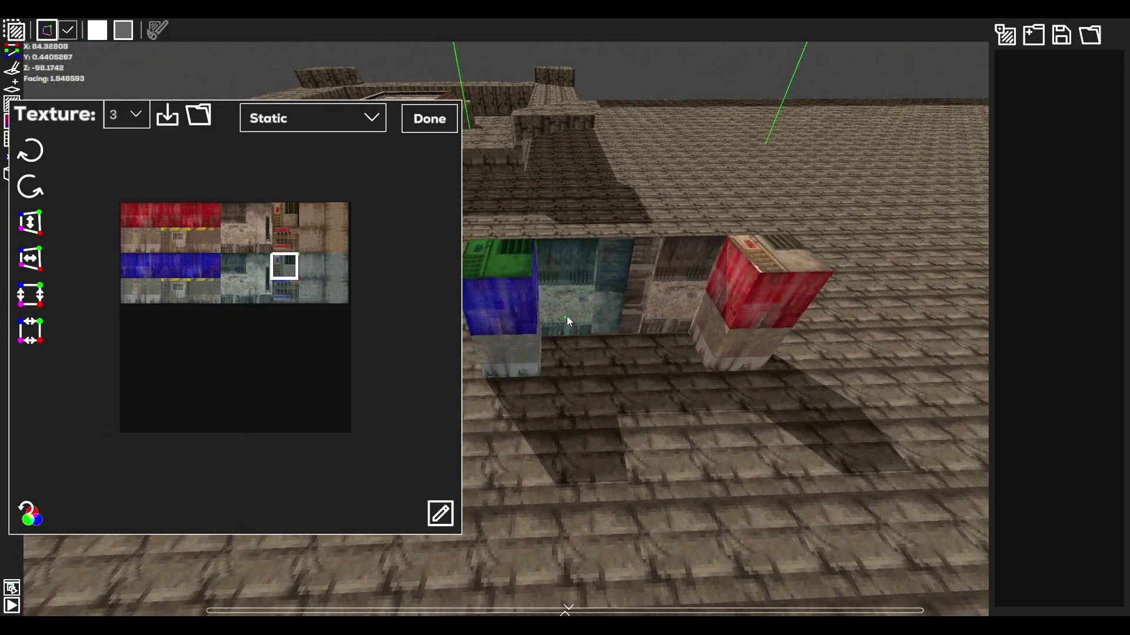
scroll(236, 343, "up", 2)
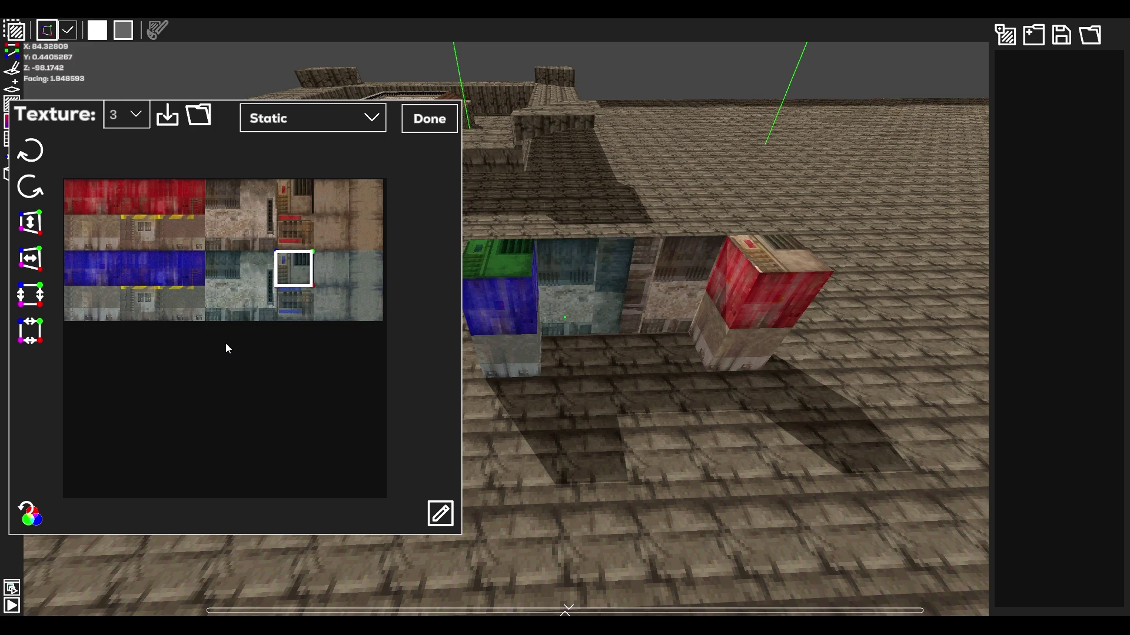
mouse_move(224, 344)
middle_mouse_down()
mouse_move(225, 332)
mouse_move(207, 356)
middle_mouse_up()
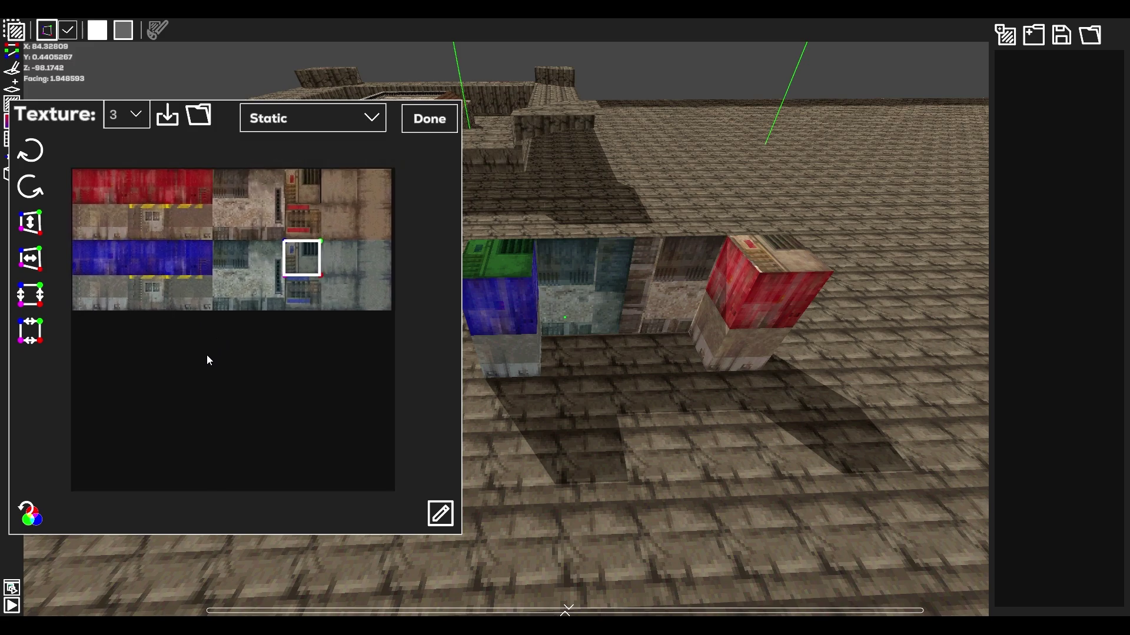
left_click(31, 517)
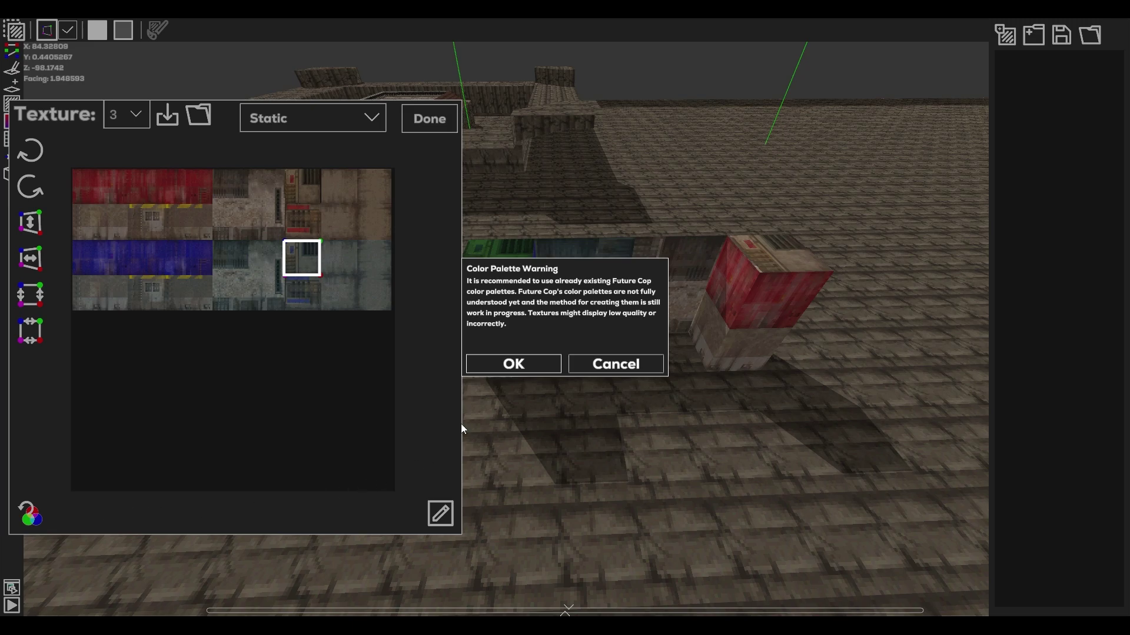
left_click(497, 363)
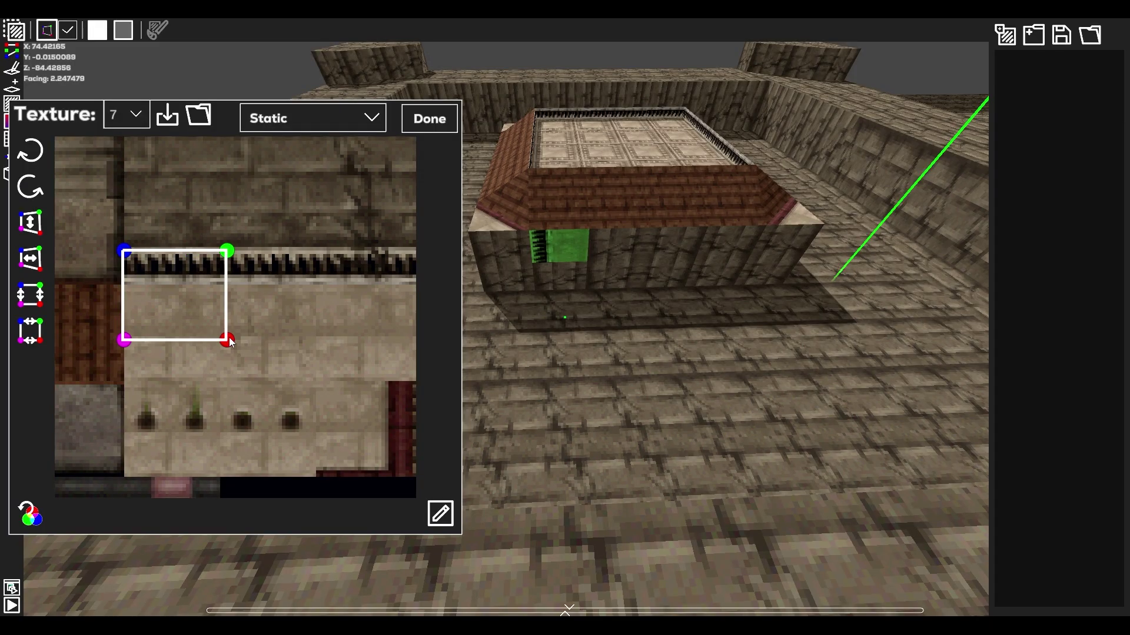
Step: Narrow the selected wall tile's UV square in texture 7 and rotate the mapping so the dark trim runs along the tile's upper edge
left_click_drag(228, 340, 220, 340)
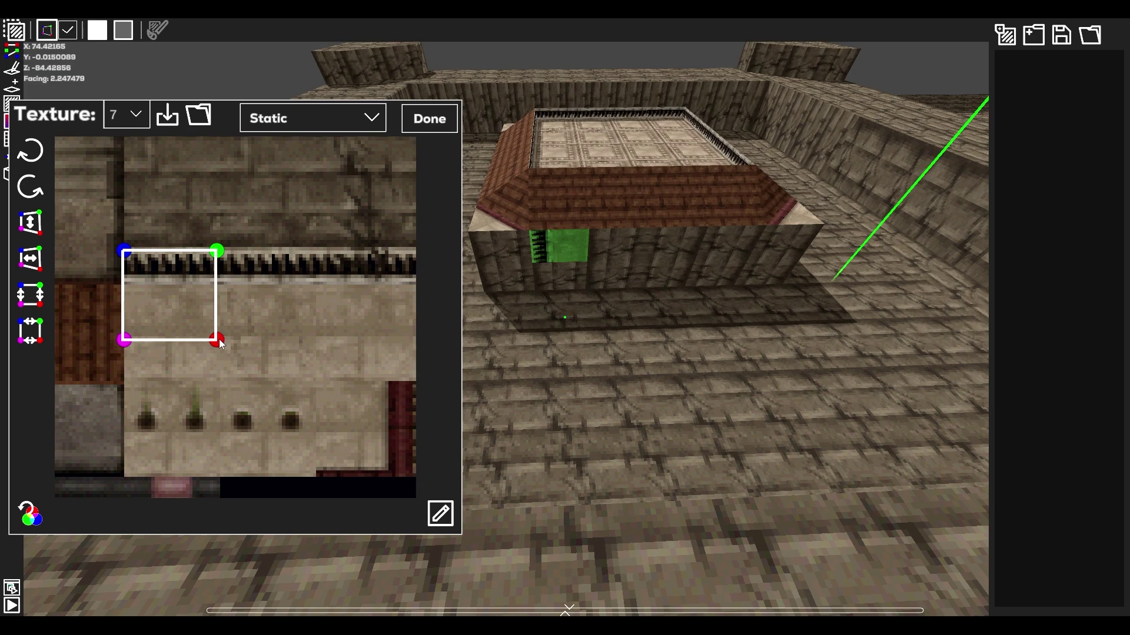
left_click(52, 189)
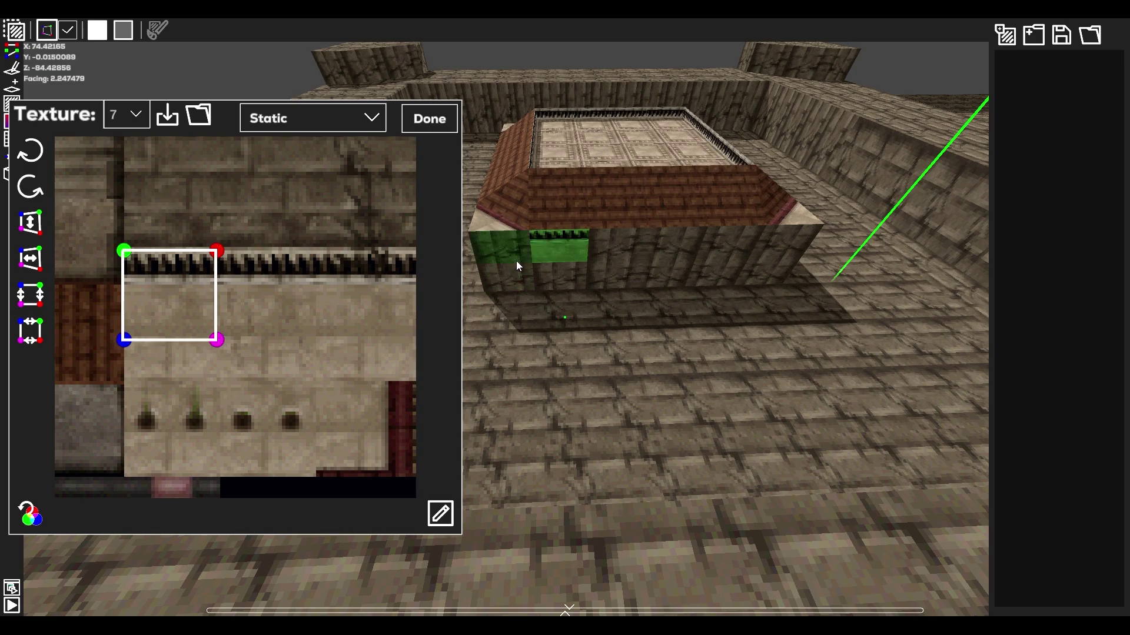
left_click_drag(332, 307, 282, 293)
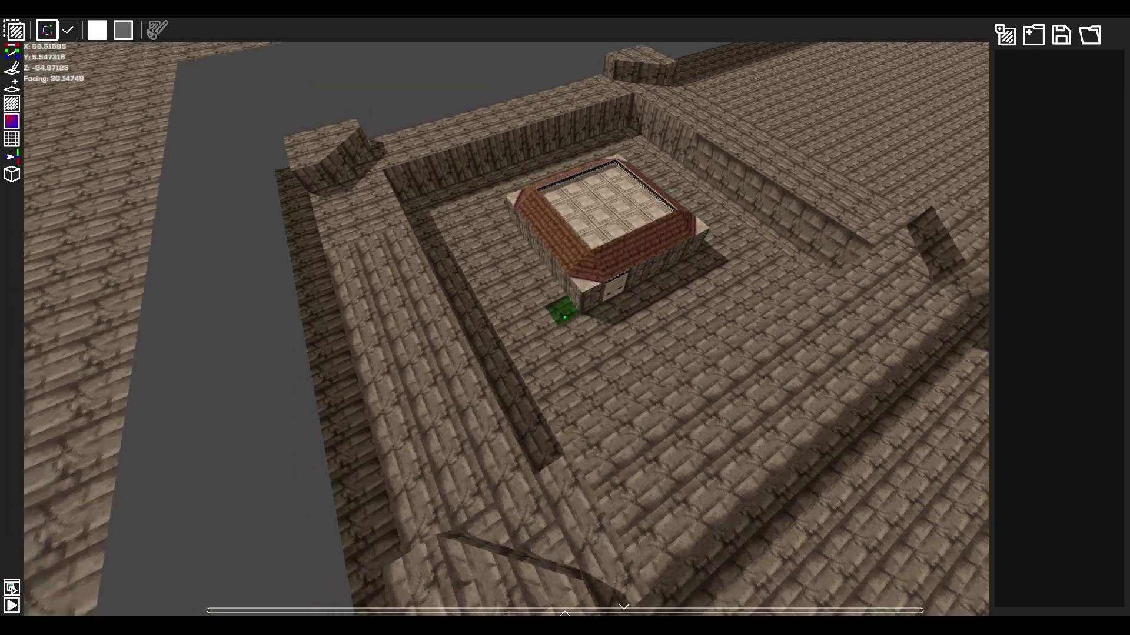
Step: Duplicate the trim and two-hole tile textures across the remaining tiles of the central structure's wall
key("space")
key("d")
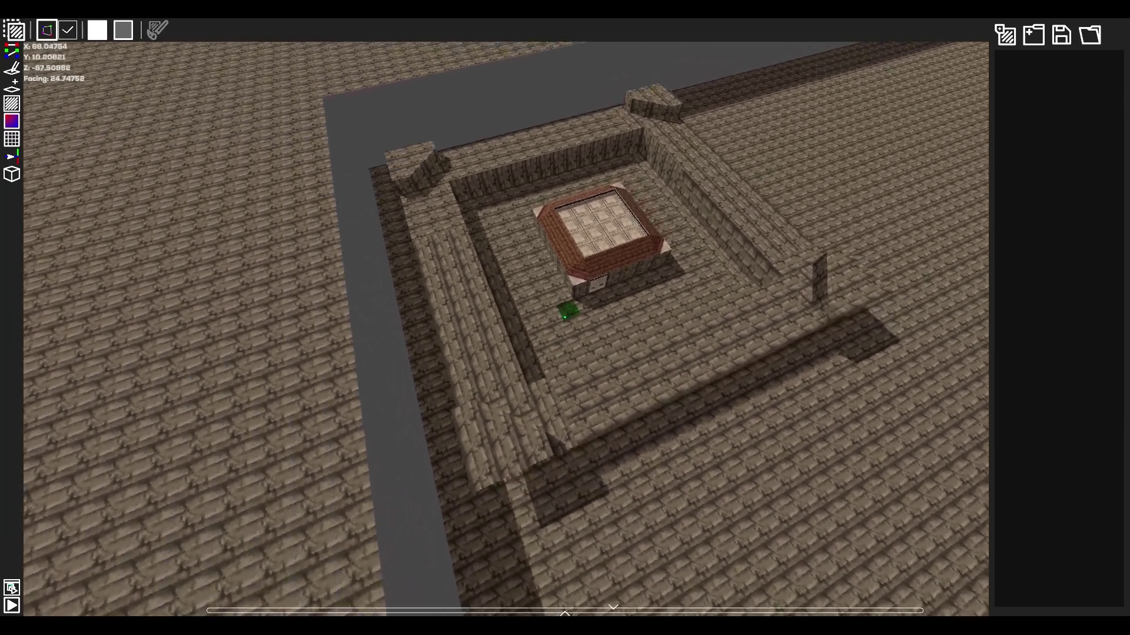
key("d")
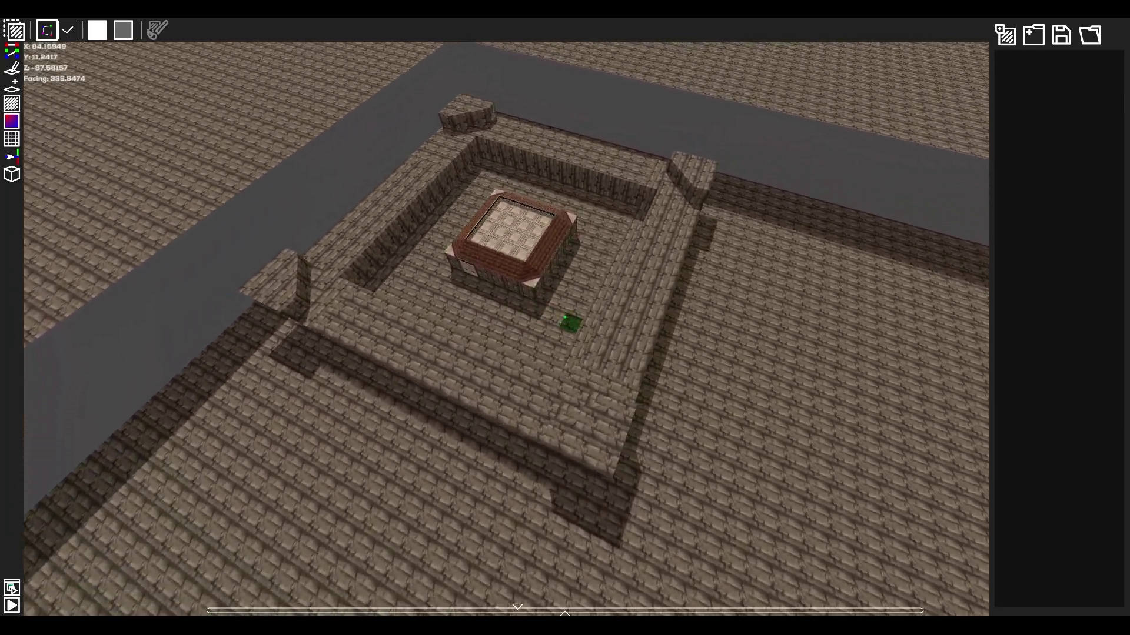
key("d")
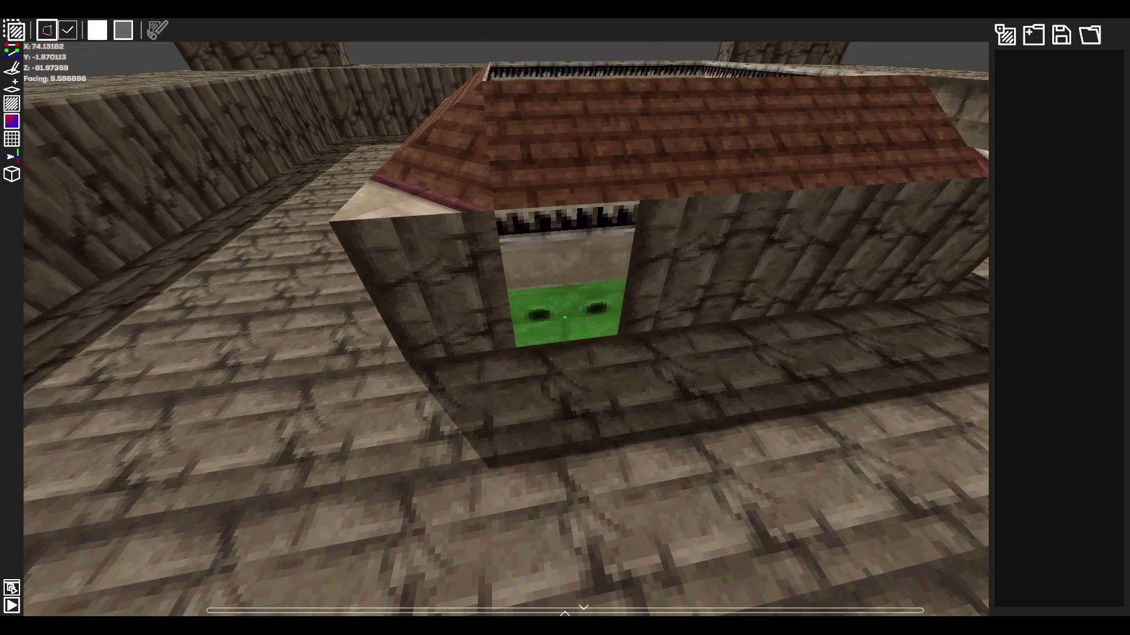
key("d")
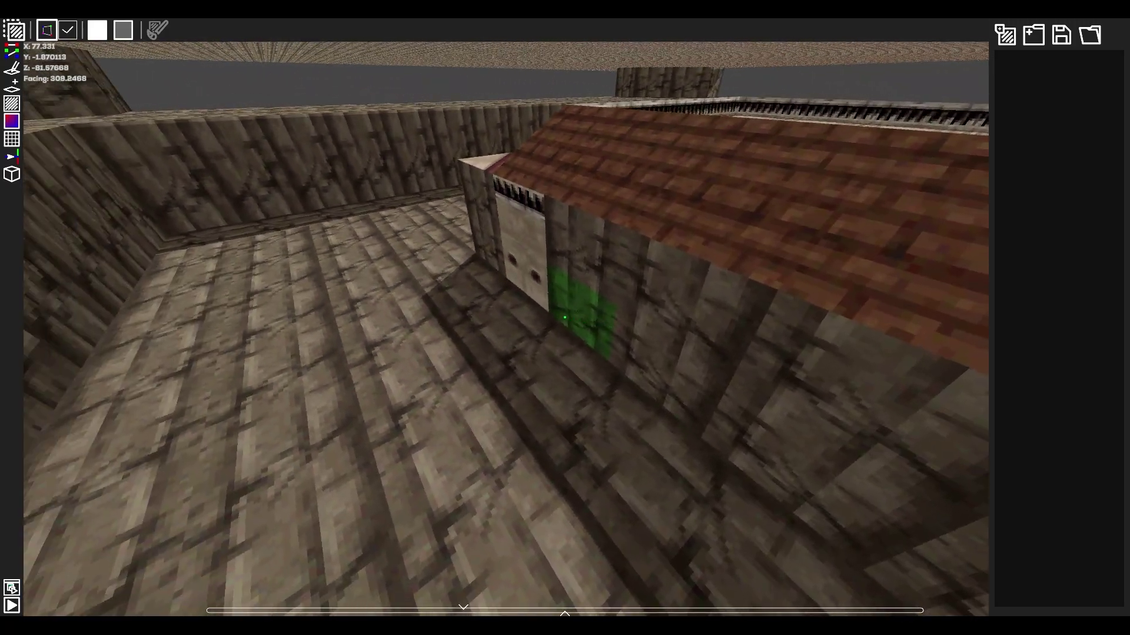
key("a")
key("a")
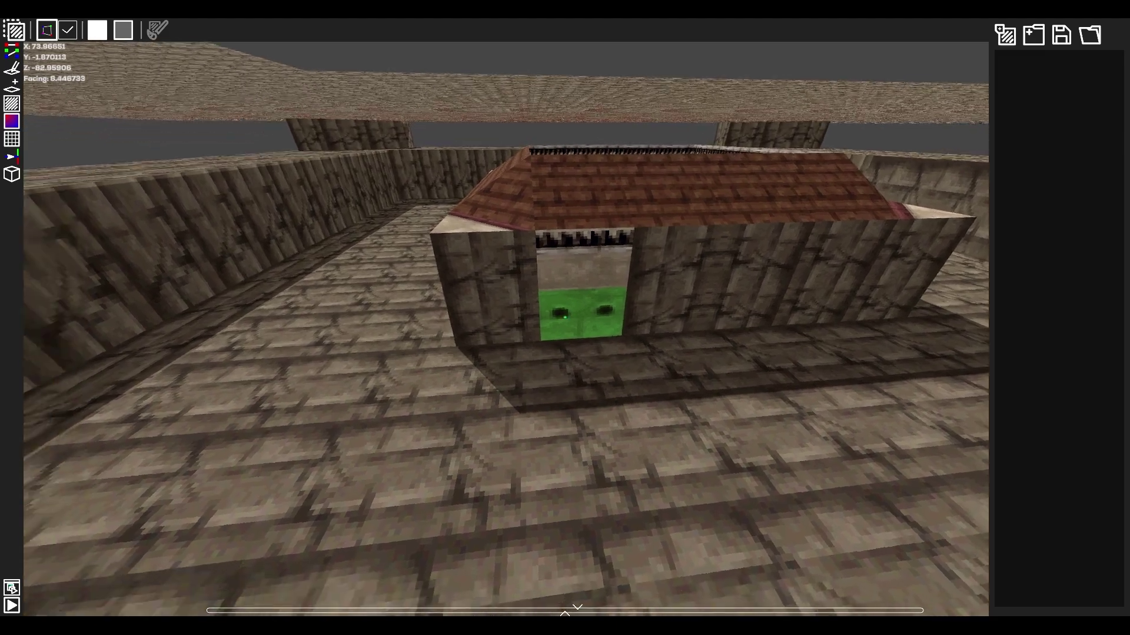
key("d")
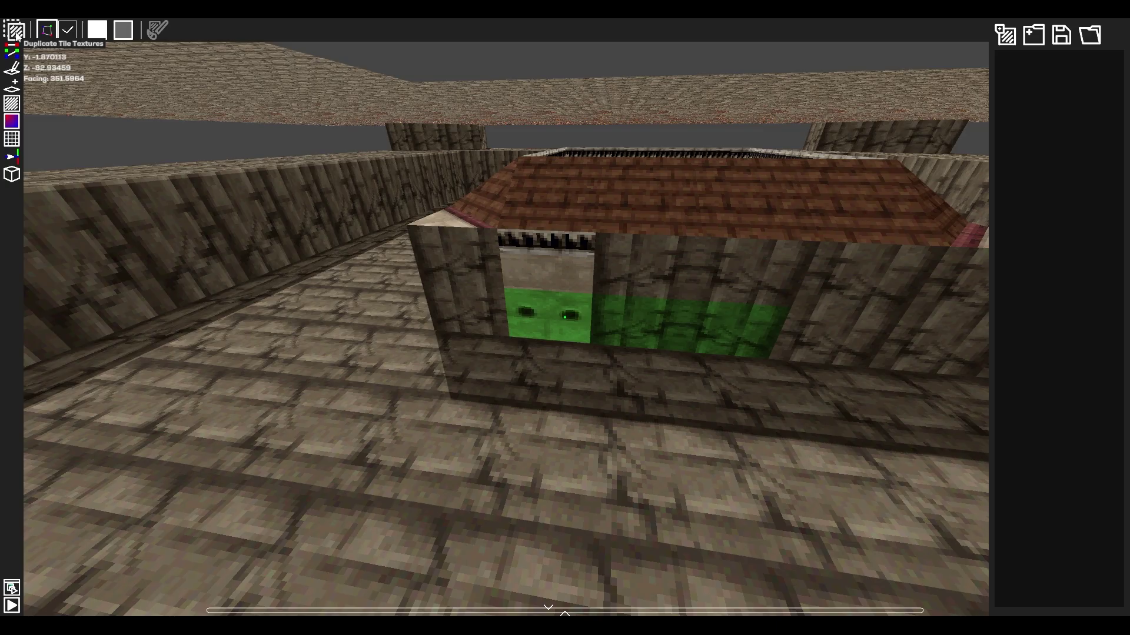
left_click(17, 34)
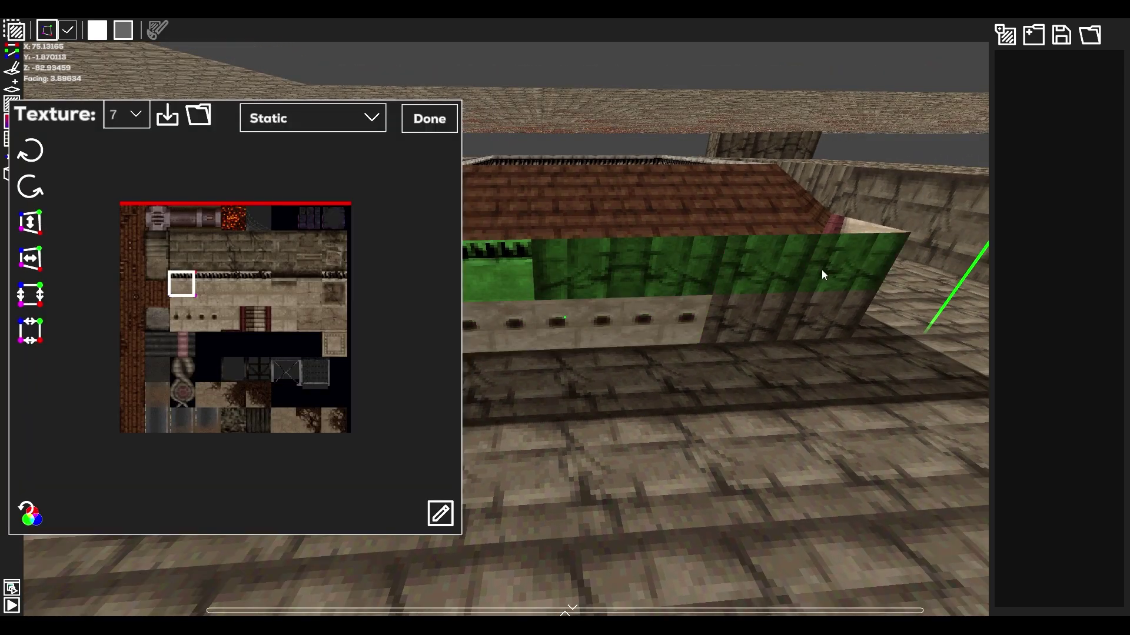
left_click(735, 327)
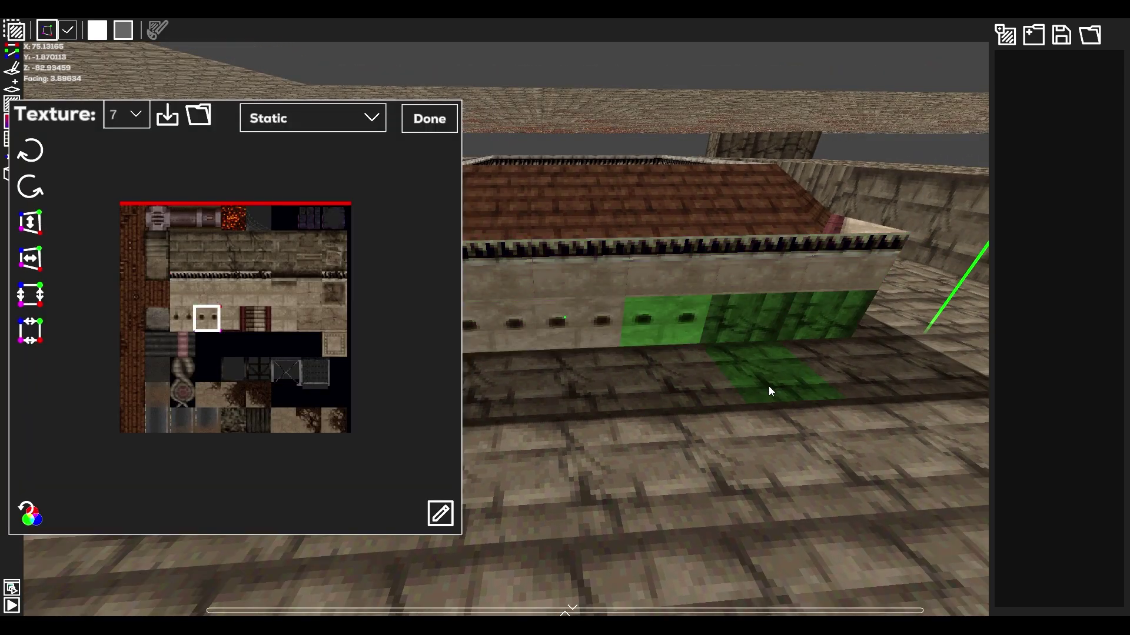
key("ctrl+v")
Step: Add texture presets from the trimmed upper wall tile and the two-hole tile below it
right_click_drag(768, 386, 584, 326)
left_click(585, 326)
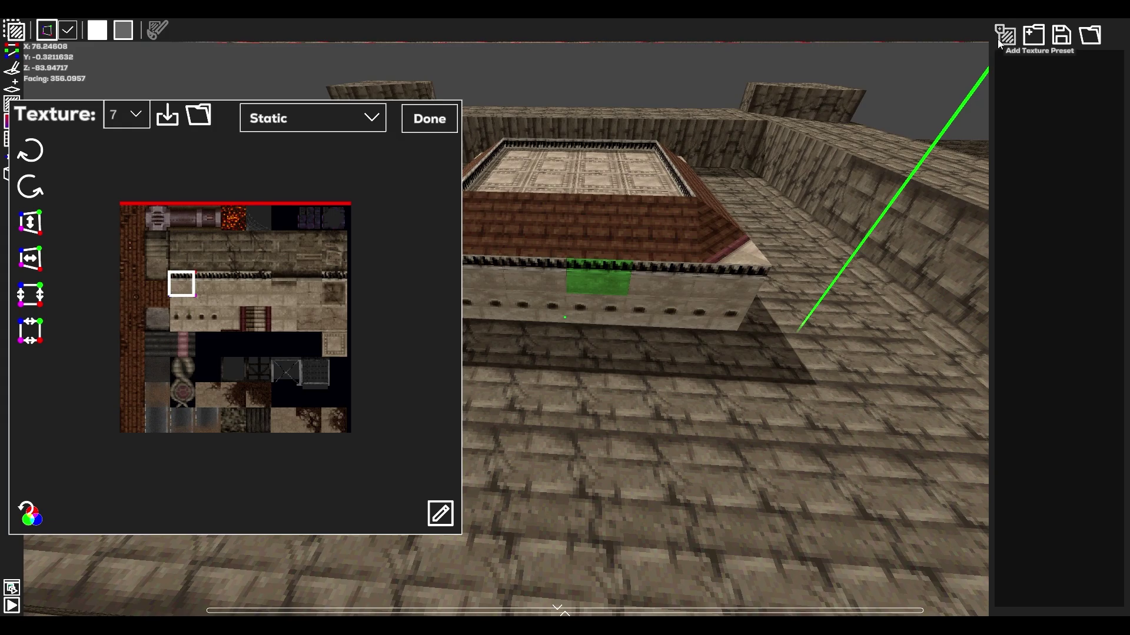
left_click(1004, 37)
left_click(592, 315)
left_click(1005, 37)
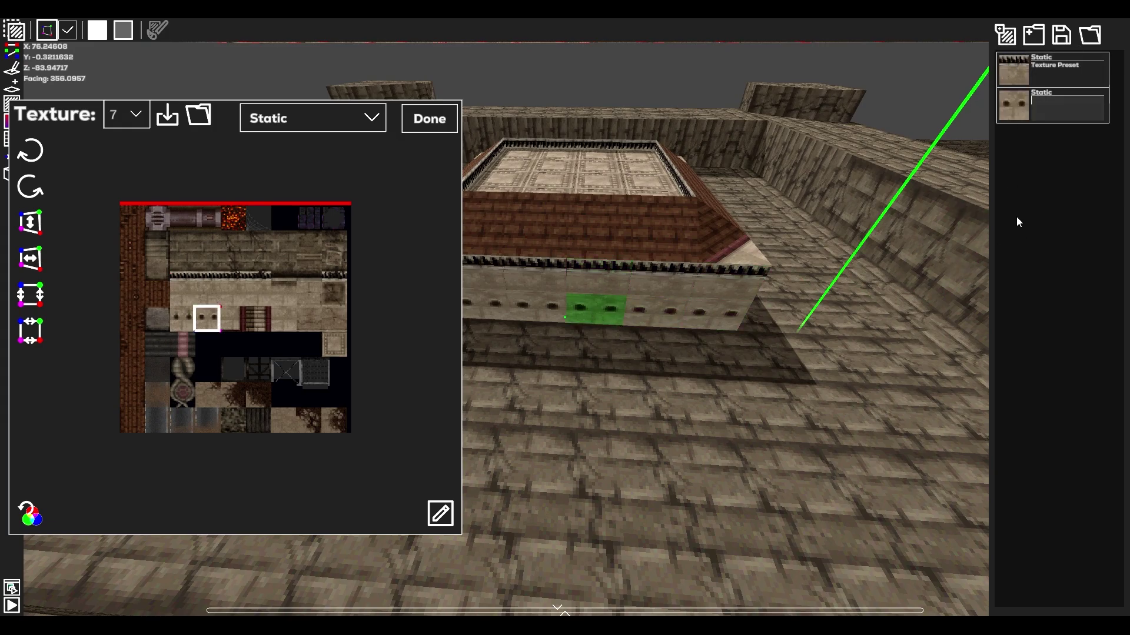
Step: Add a texture preset from the tall courtyard wall tile mapped to texture 8 and name it Wall
key("d")
right_click_drag(702, 284, 562, 317)
key("d")
left_click_drag(516, 286, 864, 298)
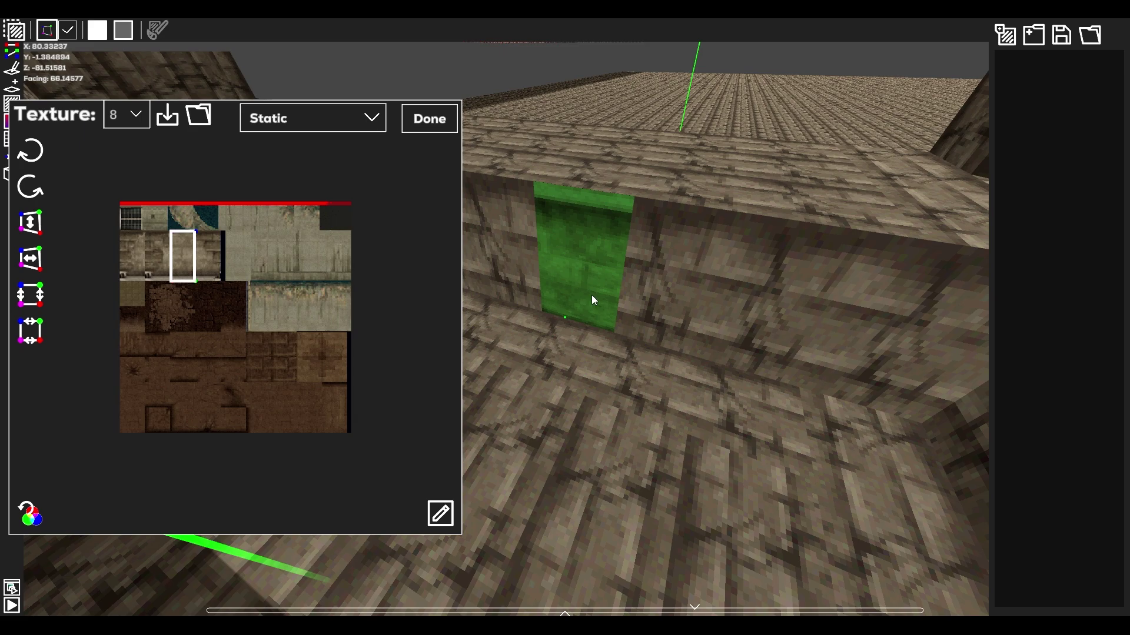
left_click(1005, 37)
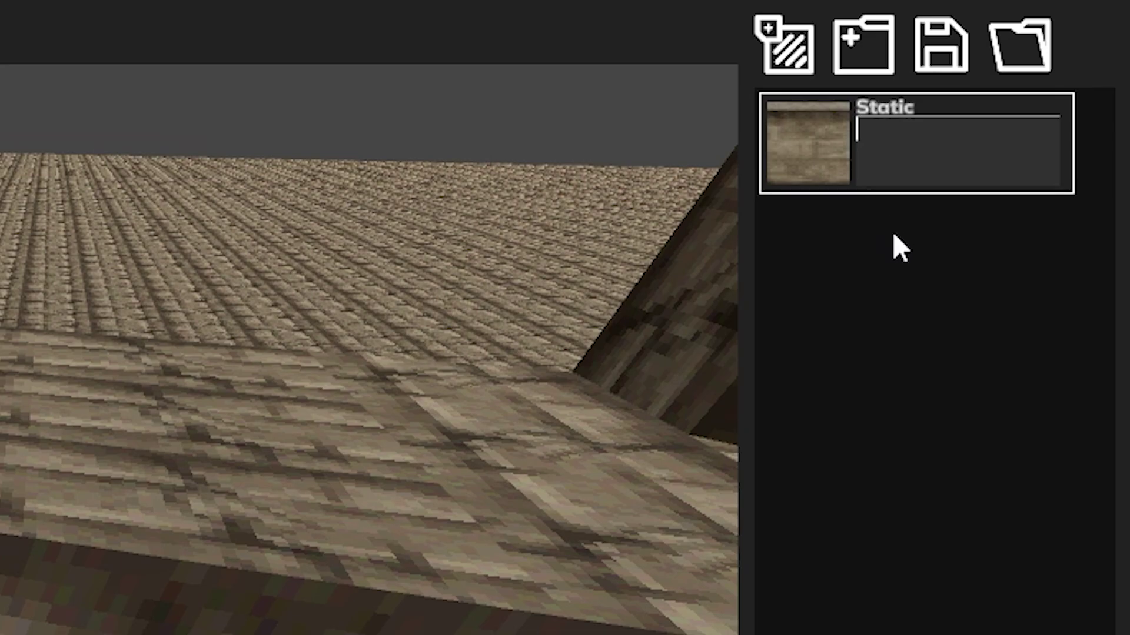
type("Wall")
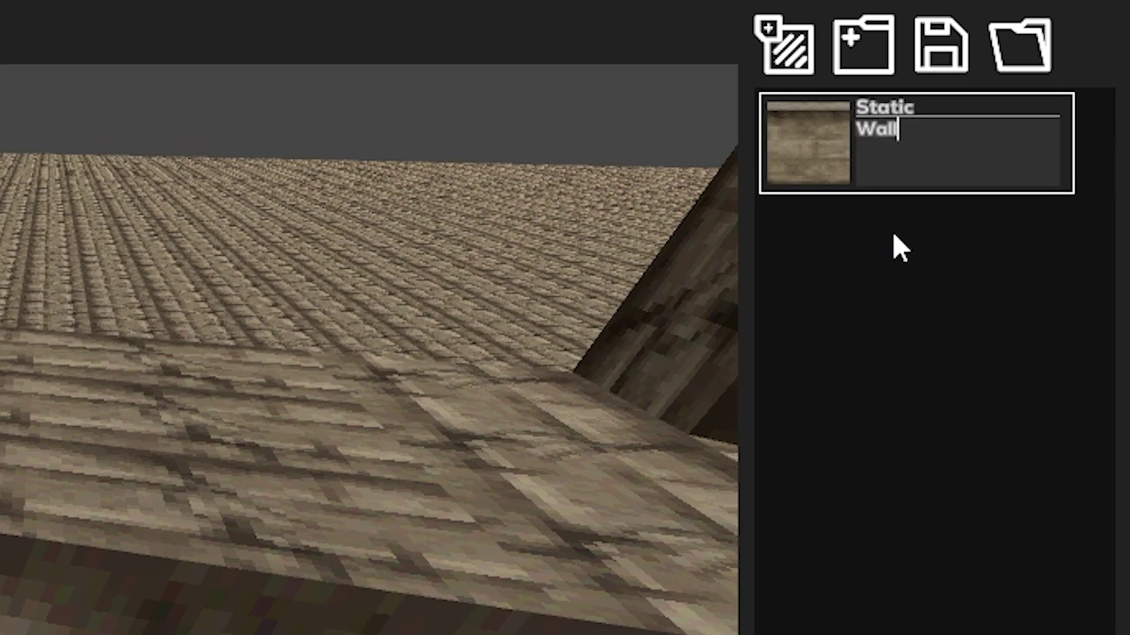
key("Return")
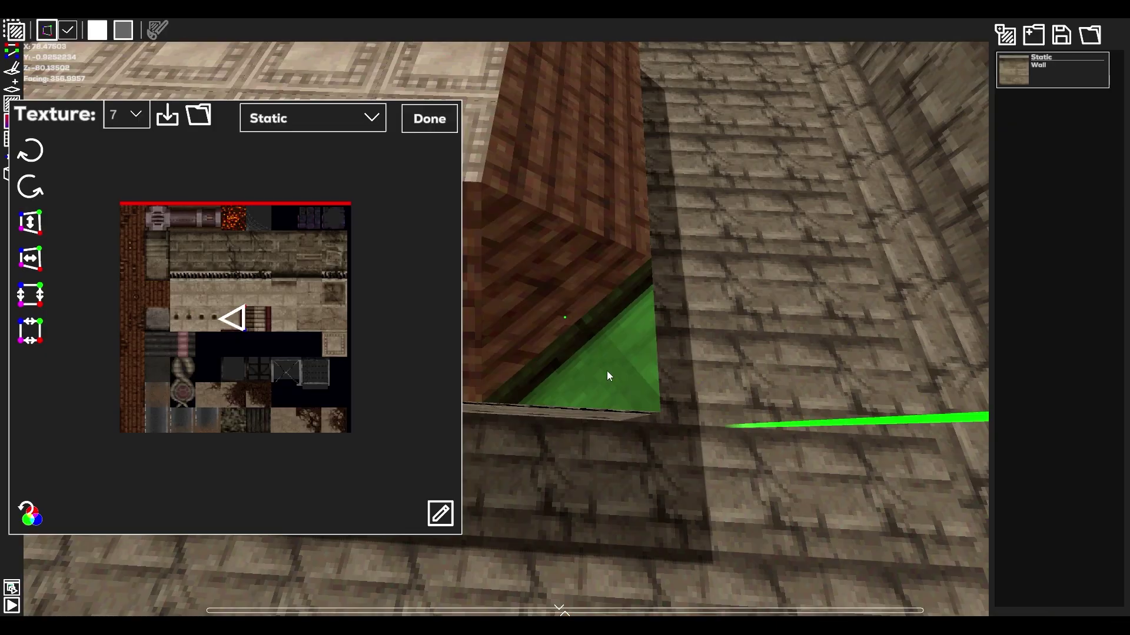
Step: Add texture presets from the triangular corner tile and the adjoining red roof corner tile, keeping the default names
left_click(1003, 40)
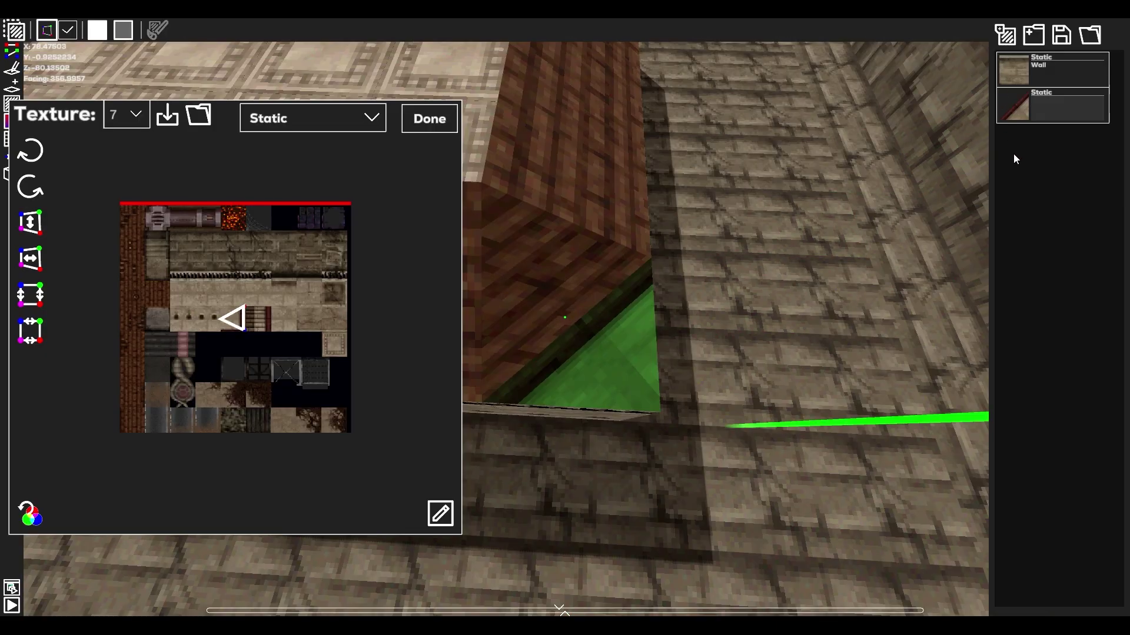
left_click(1014, 155)
left_click(564, 270)
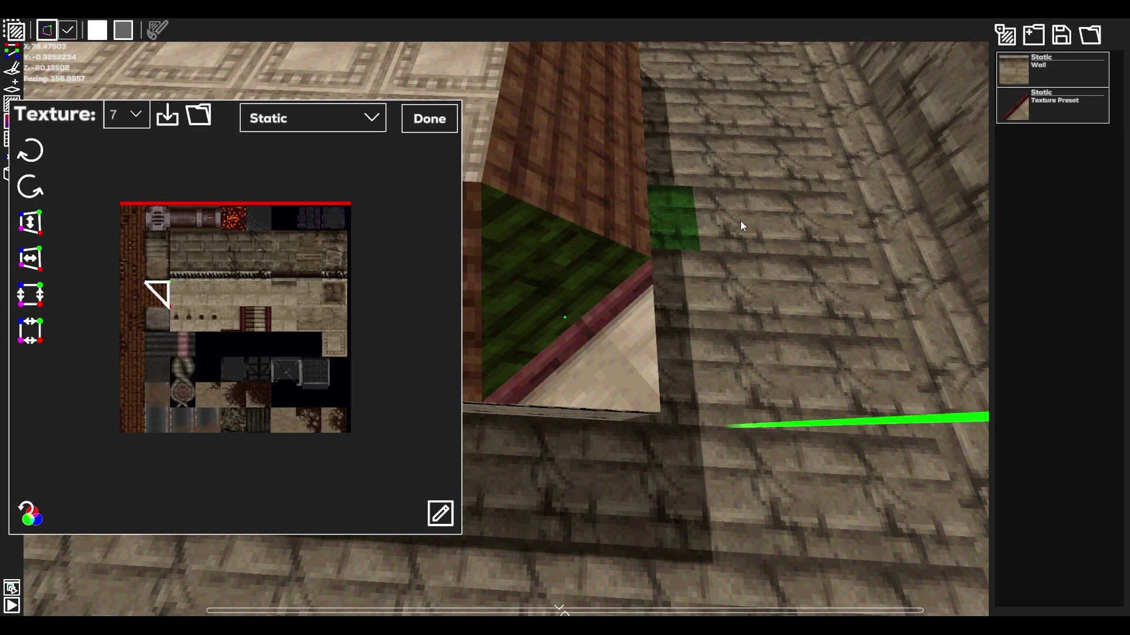
left_click(1007, 38)
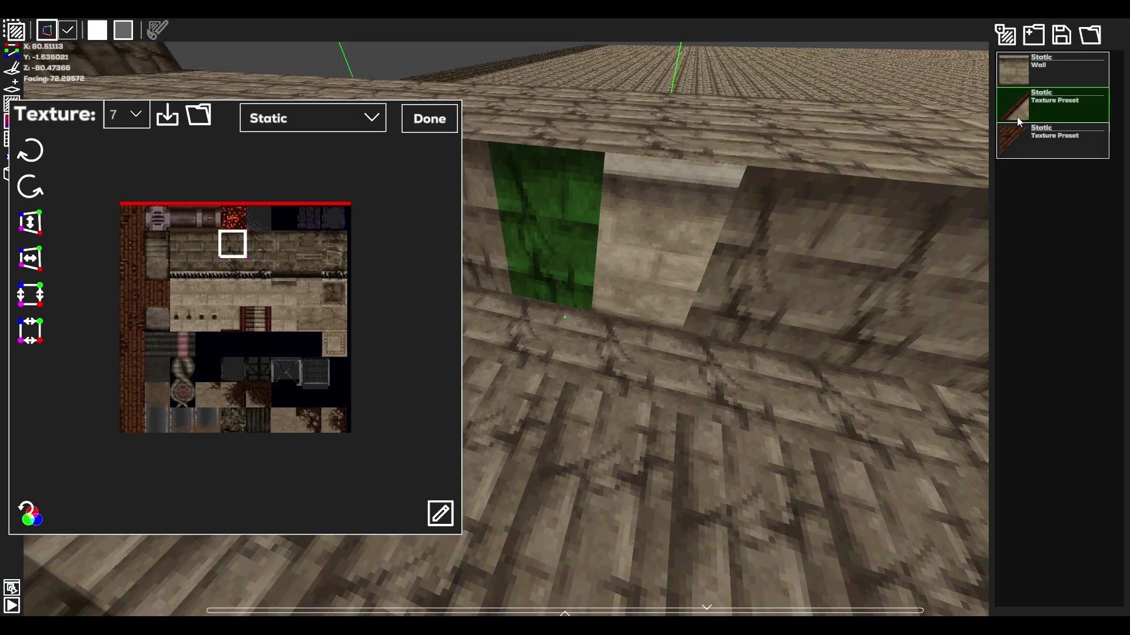
Step: Select the untextured wall tiles on both sides of the textured courtyard wall section and apply the Wall preset to them
key("Escape")
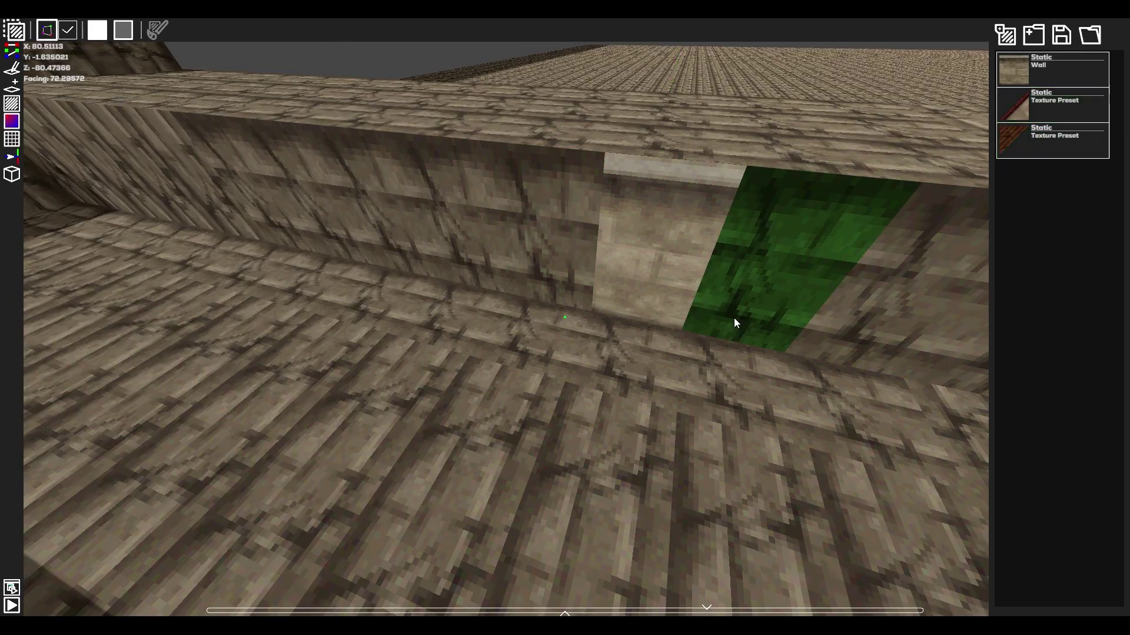
left_click(734, 319)
key("s")
key("a")
left_click(637, 285, "shift")
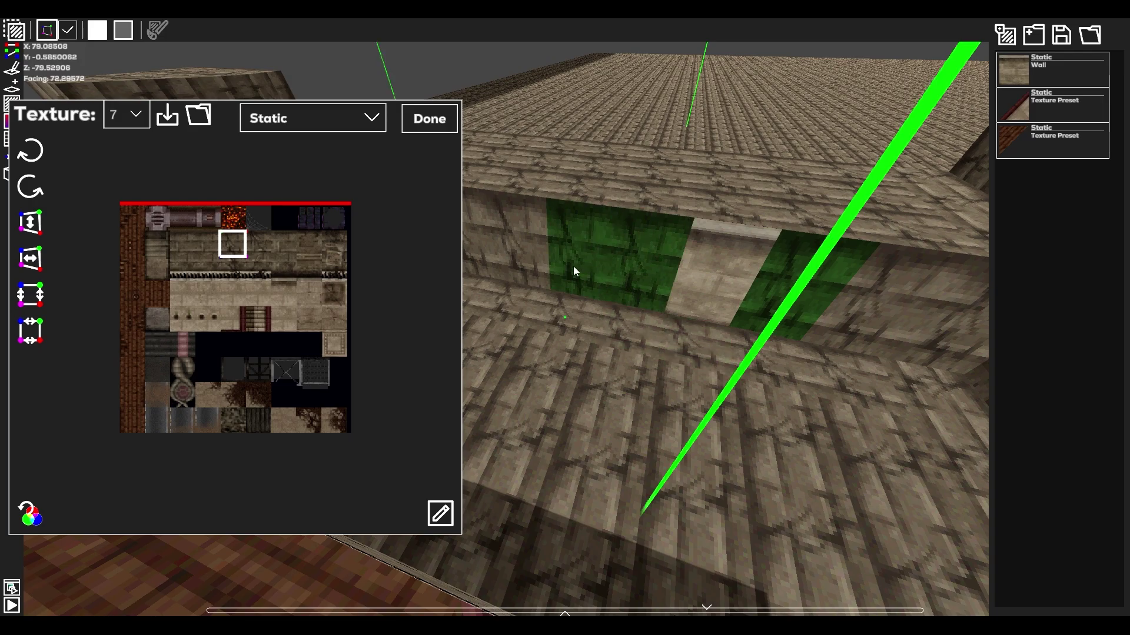
left_click(573, 266, "shift")
left_click(534, 255, "shift")
key("s")
key("d")
key("a")
key("space")
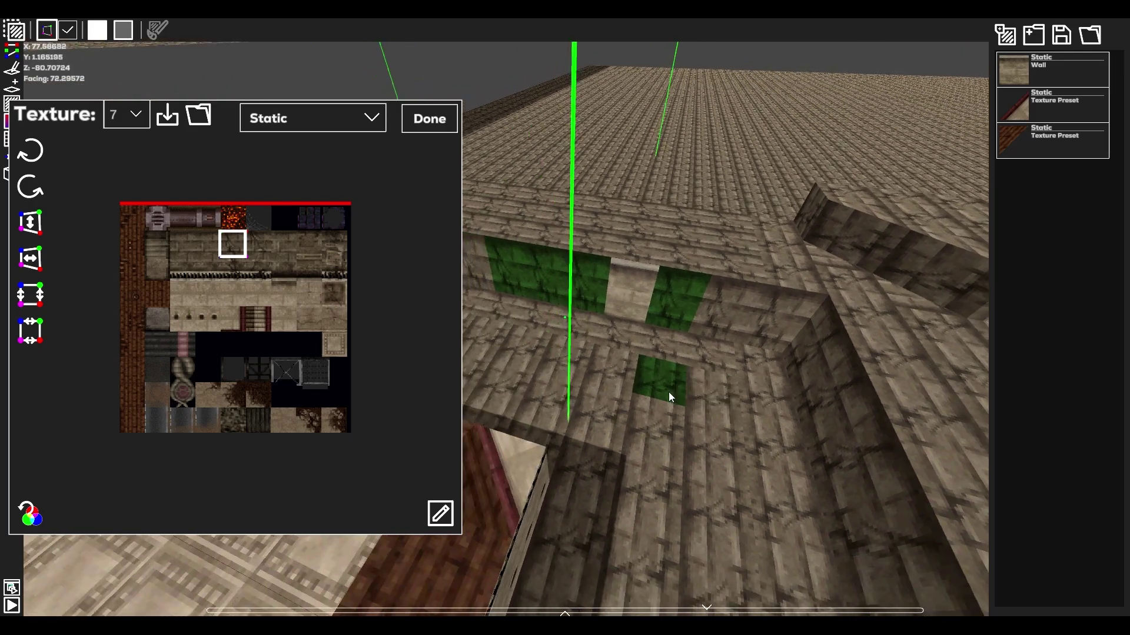
left_click(1026, 69)
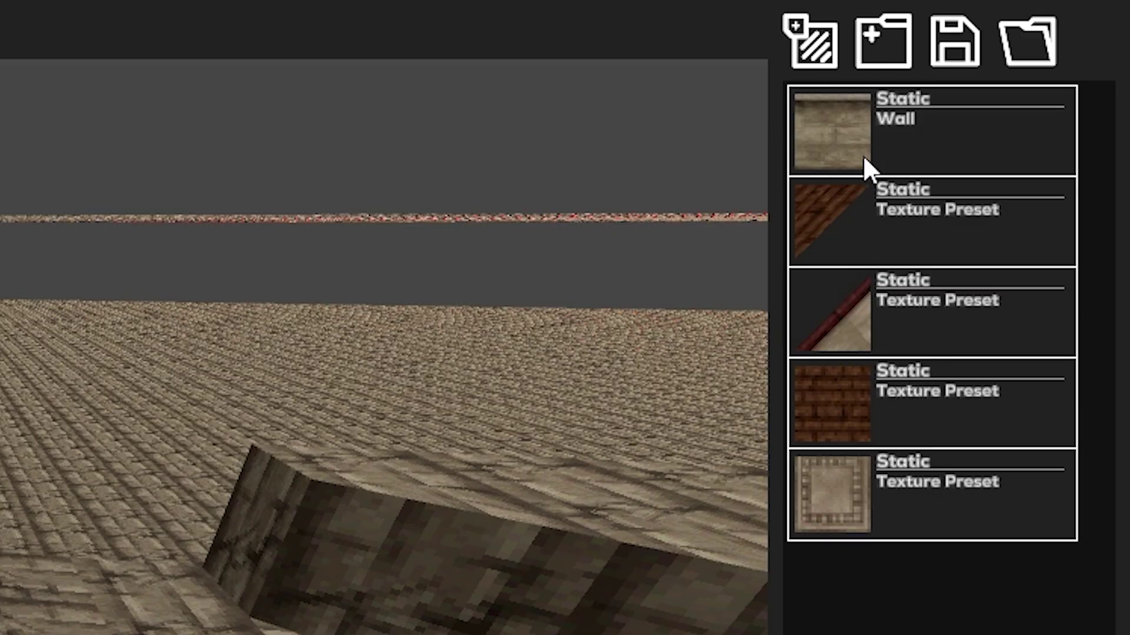
Step: Rename the Wall preset as Brick Wall, and delete that preset from the list
right_click(864, 159)
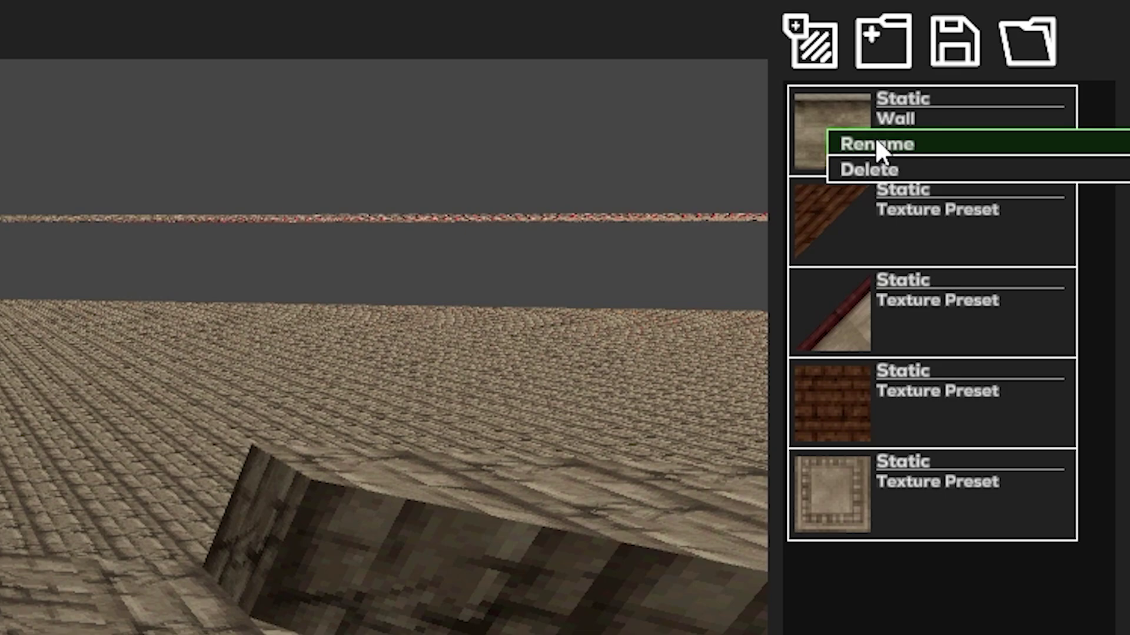
left_click(874, 144)
type("Brick")
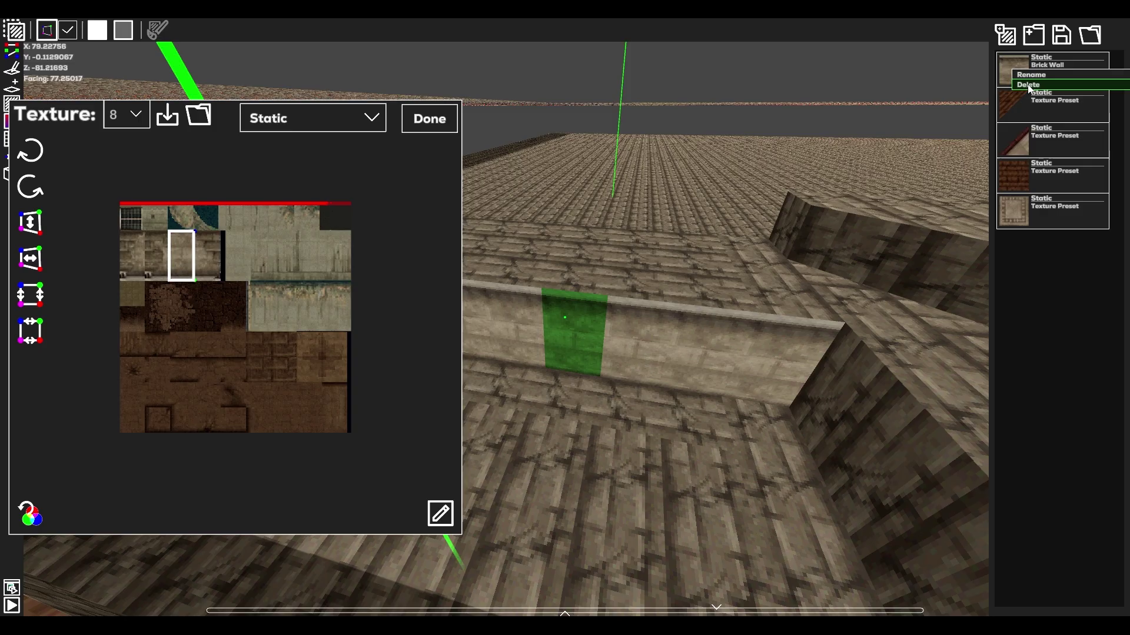
left_click(1029, 85)
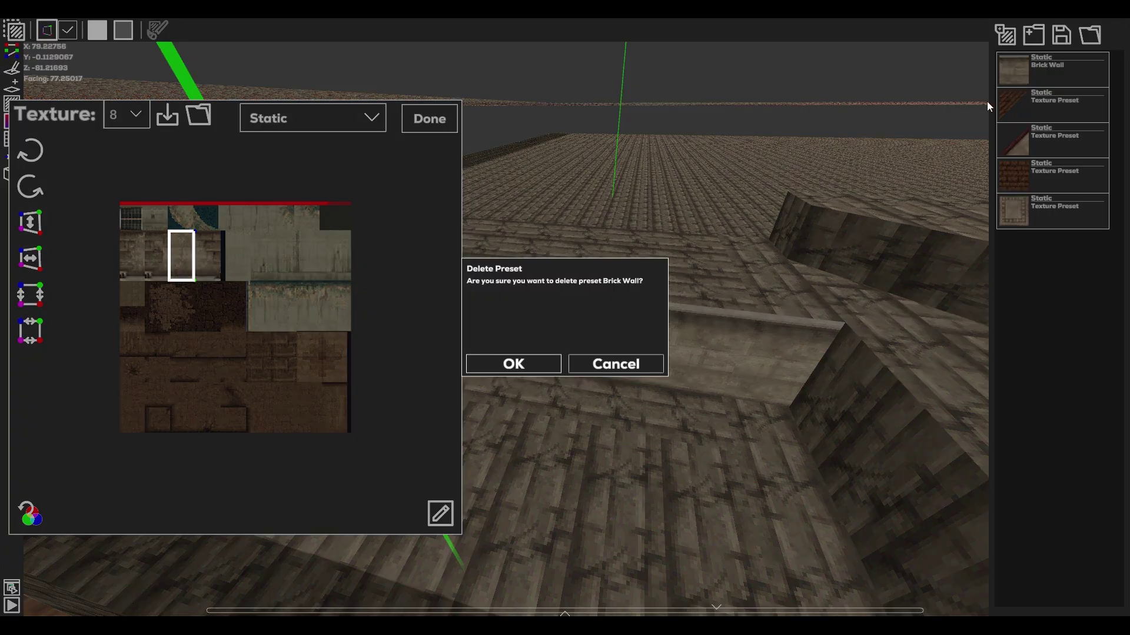
left_click(538, 367)
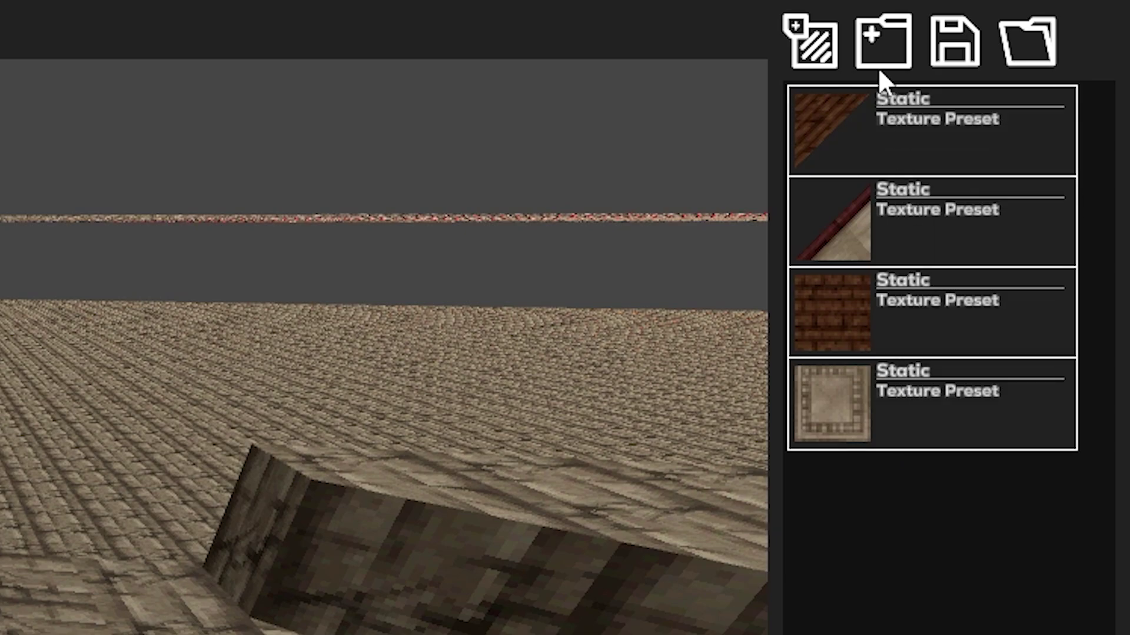
Step: Add a folder named Walls to the texture preset list
left_click(884, 36)
type("W")
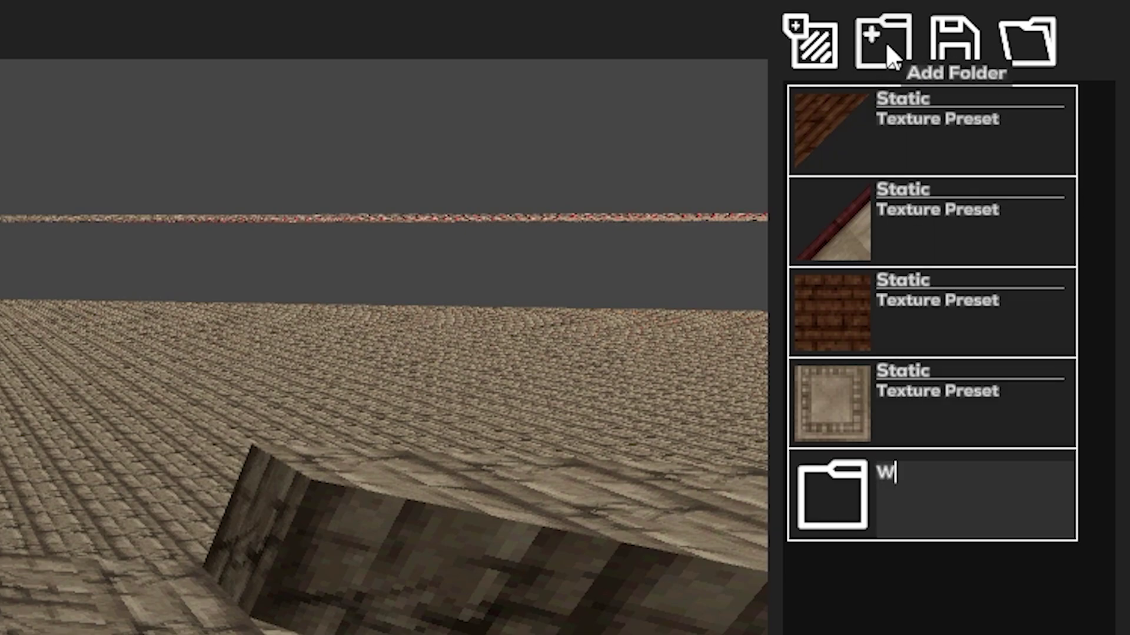
type("alls")
key("Return")
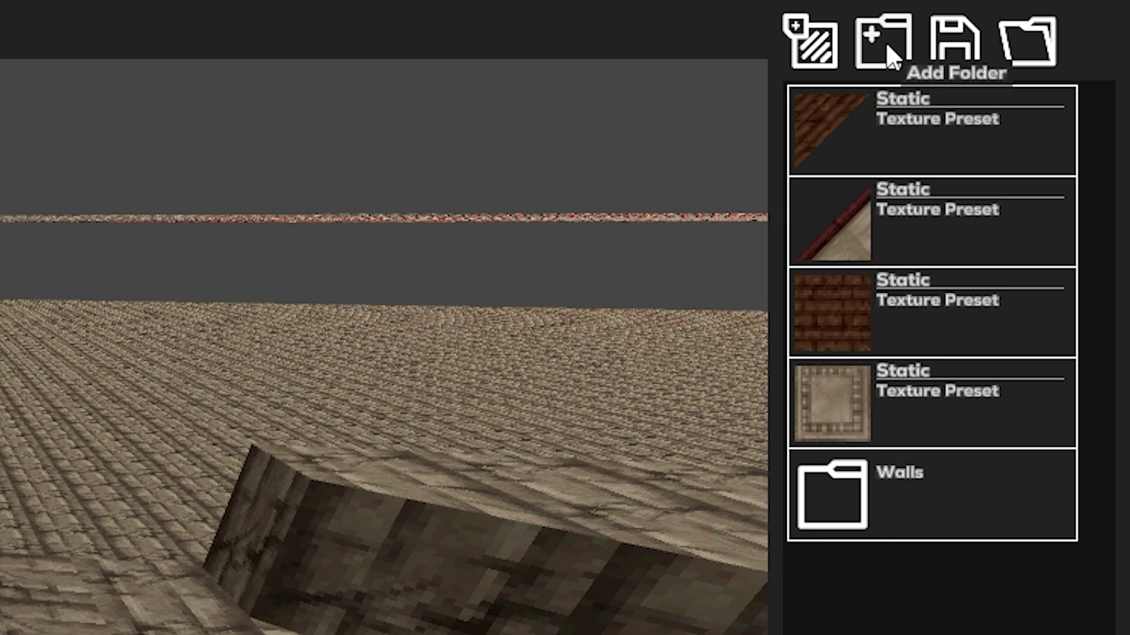
Step: Open the Walls folder and add a texture preset named Brick from the selected wall tile
left_click(914, 489)
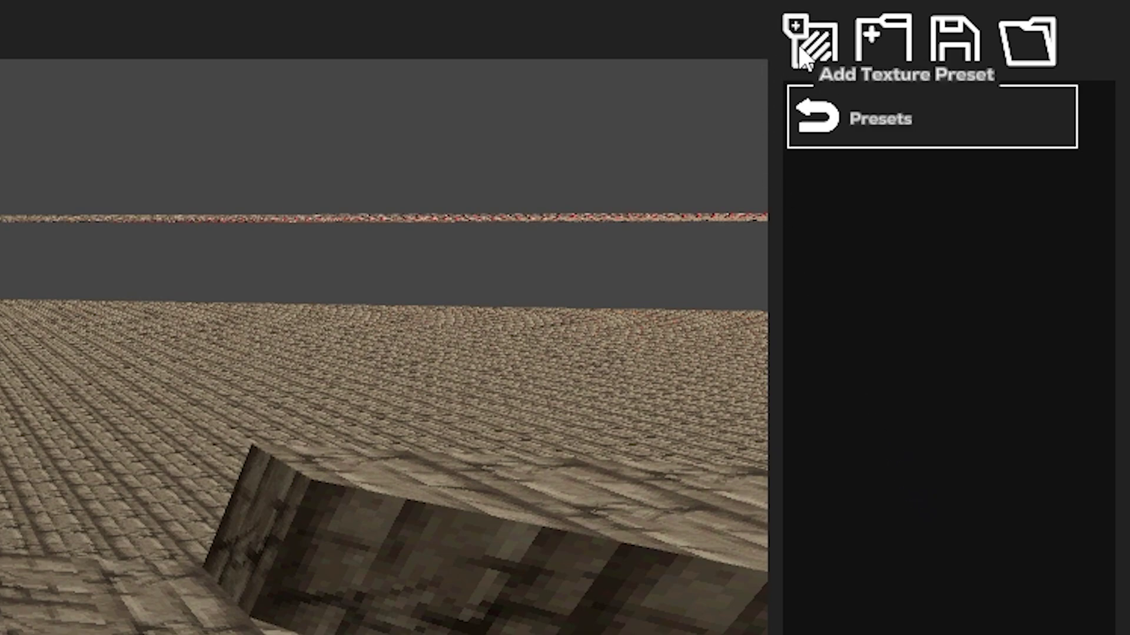
left_click(813, 42)
type("W")
key("BackSpace")
type("Brick")
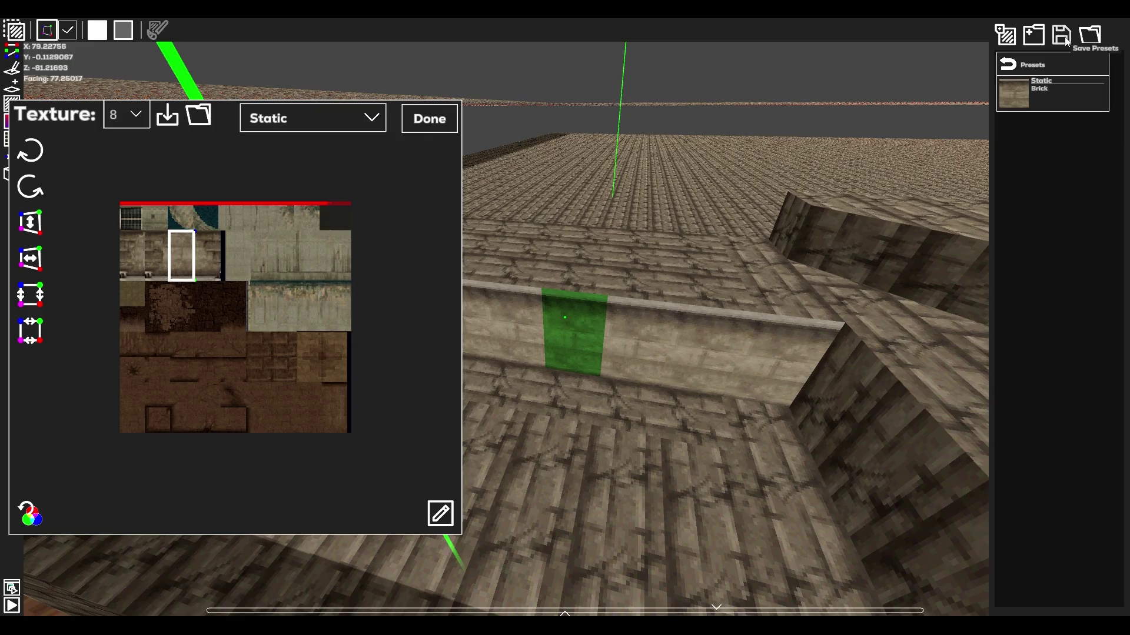
Step: Open the save dialog for the texture presets, cancel it, and call up Open Presets
left_click(954, 41)
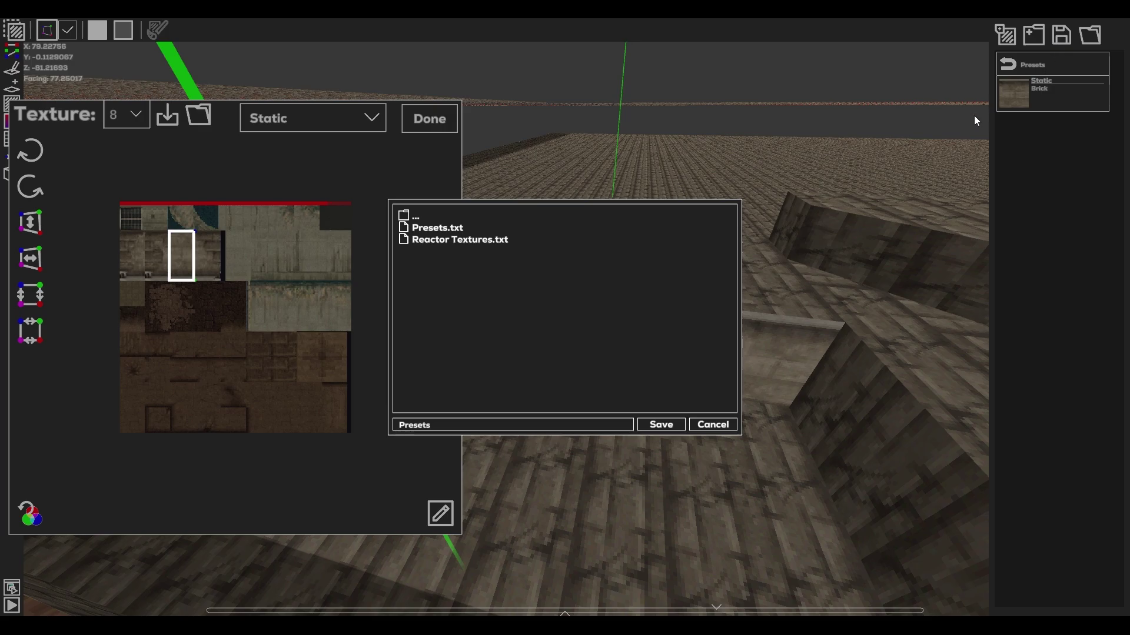
left_click(719, 425)
key("Escape")
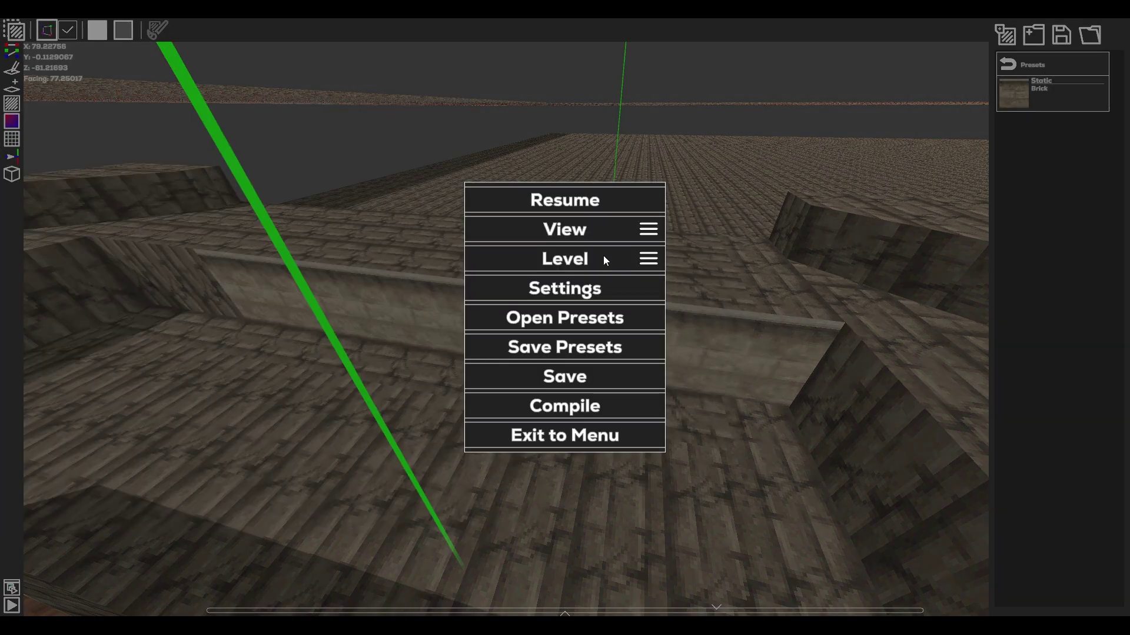
left_click(581, 321)
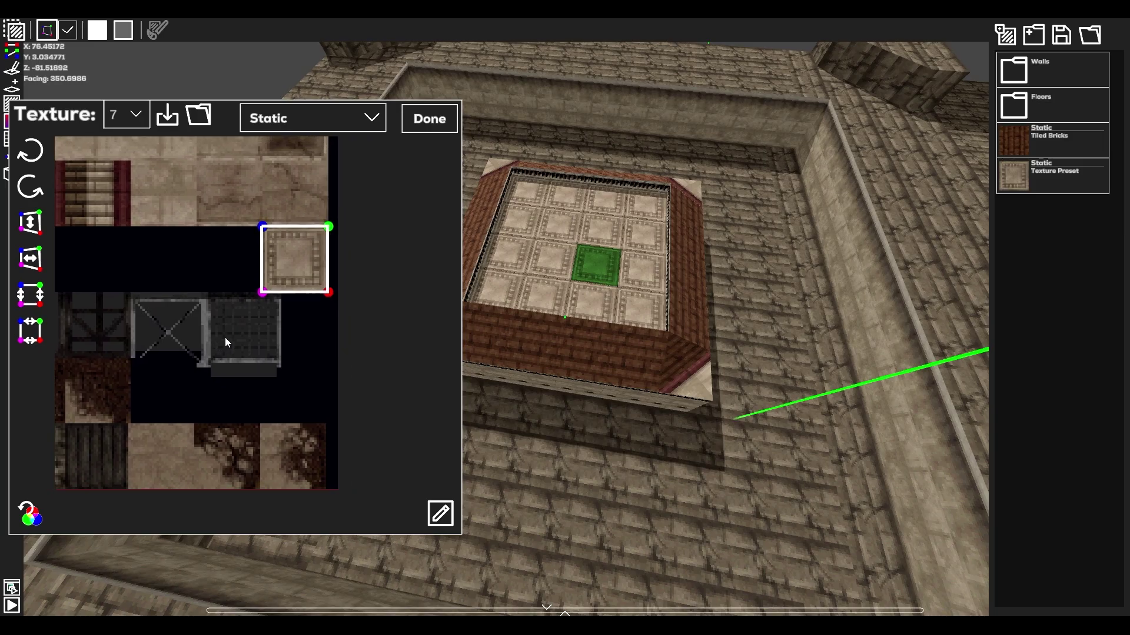
Step: Look through the Floors and Walls preset folders, return to the main preset list and close the UV mapper
middle_click_drag(224, 337, 187, 362)
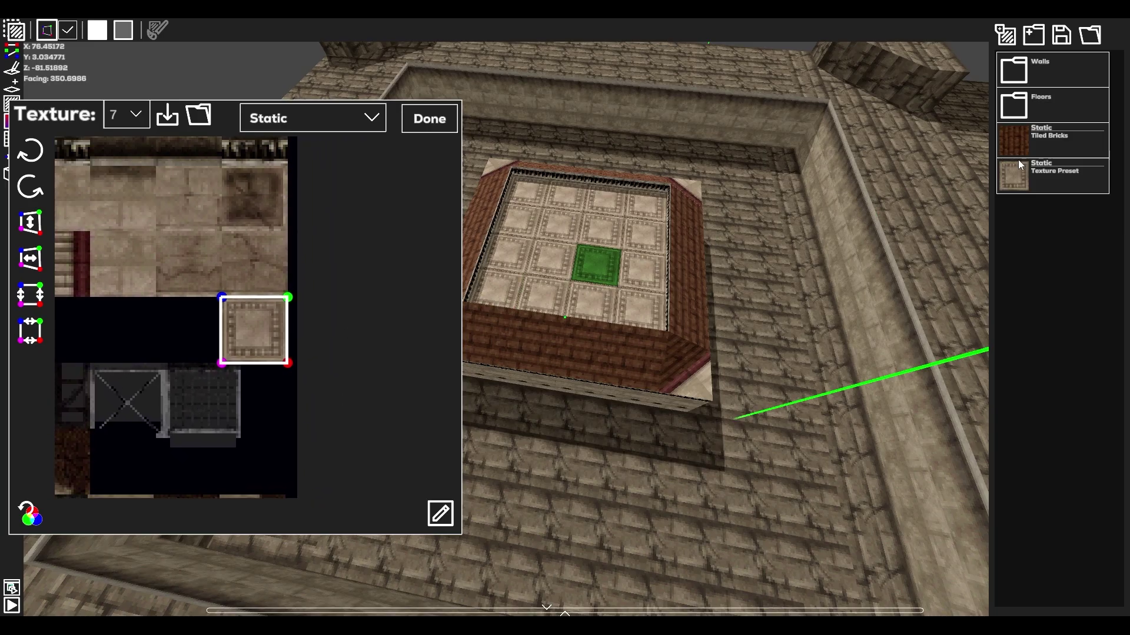
left_click(1068, 97)
left_click(1052, 69)
left_click(1039, 71)
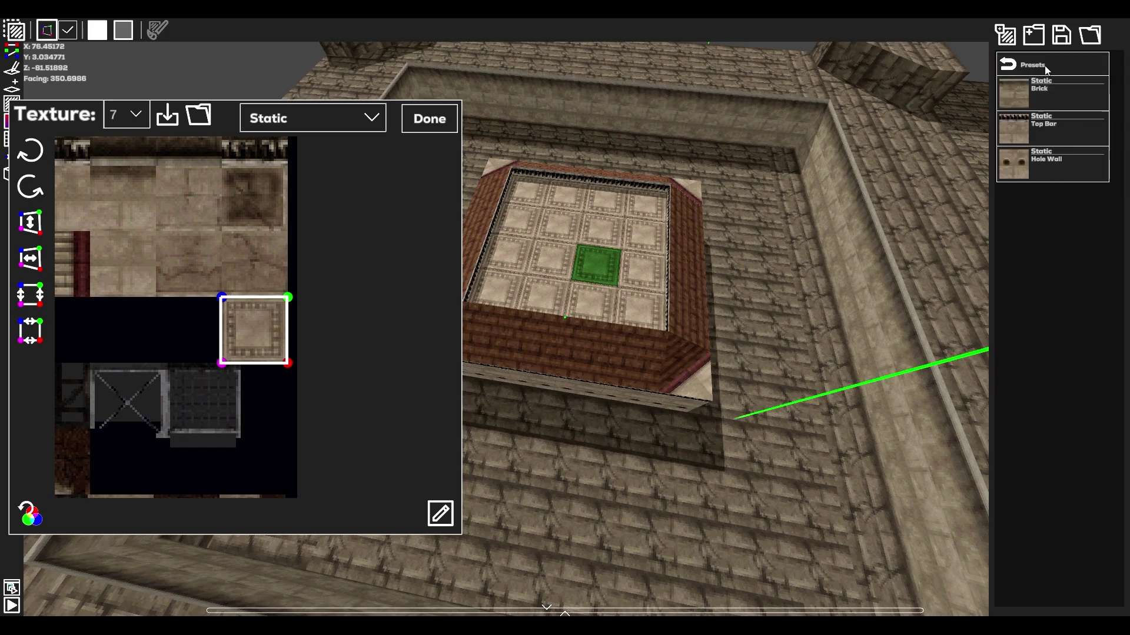
left_click(1045, 70)
key("Escape")
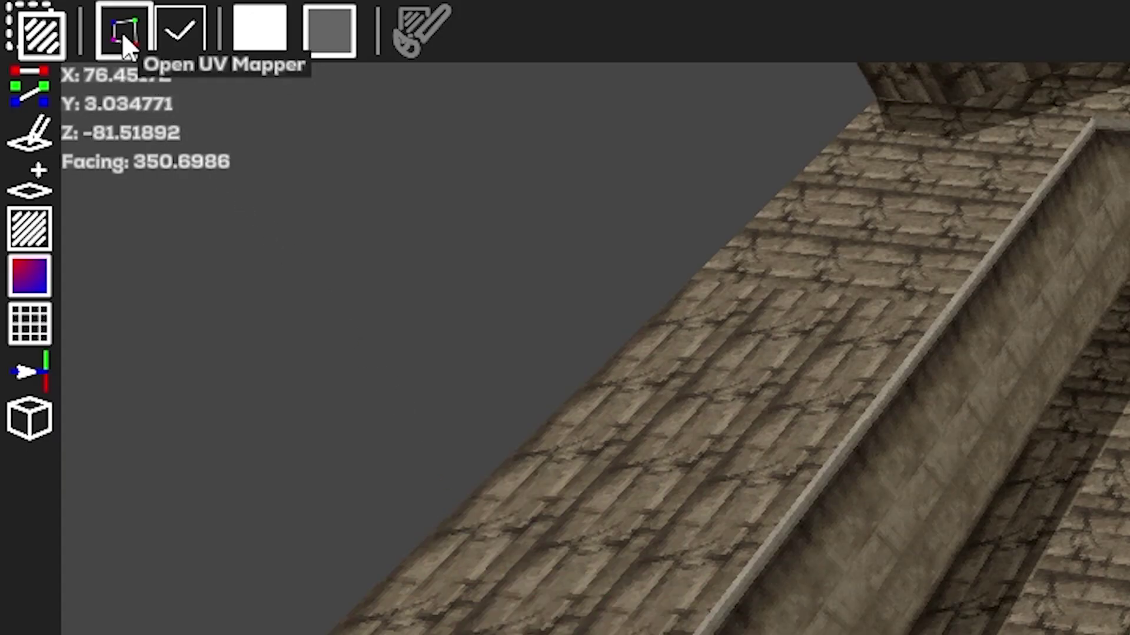
Step: Open the UV mapper with no tile selected, switch to texture 4 and reposition the UV rectangle on the bitmap
left_click(122, 31)
scroll(202, 298, "up", 2)
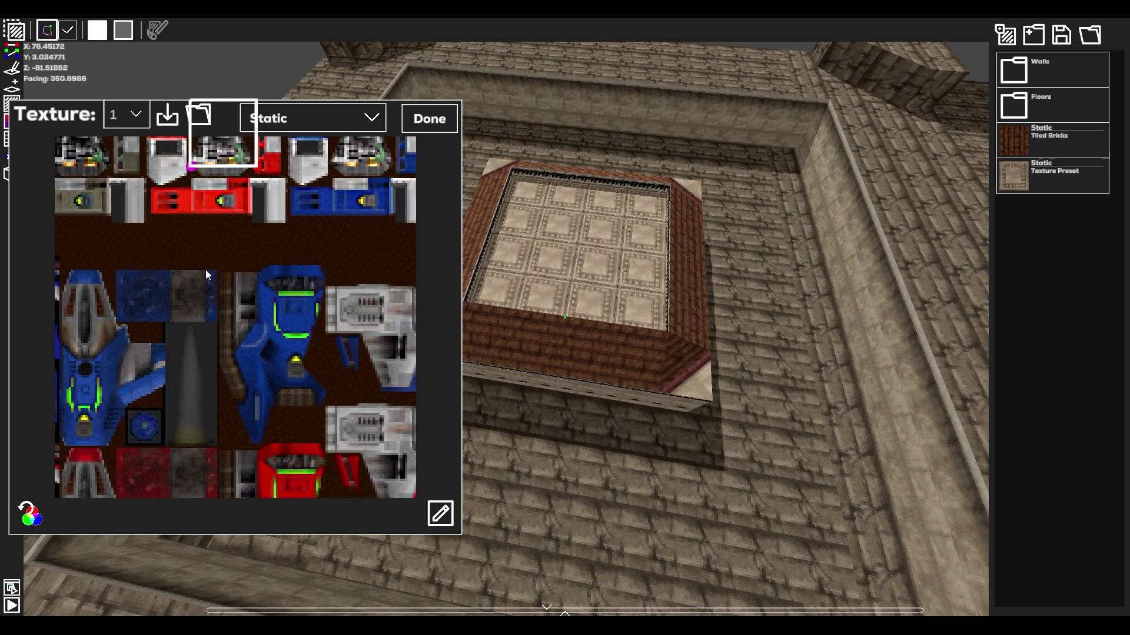
left_click(136, 120)
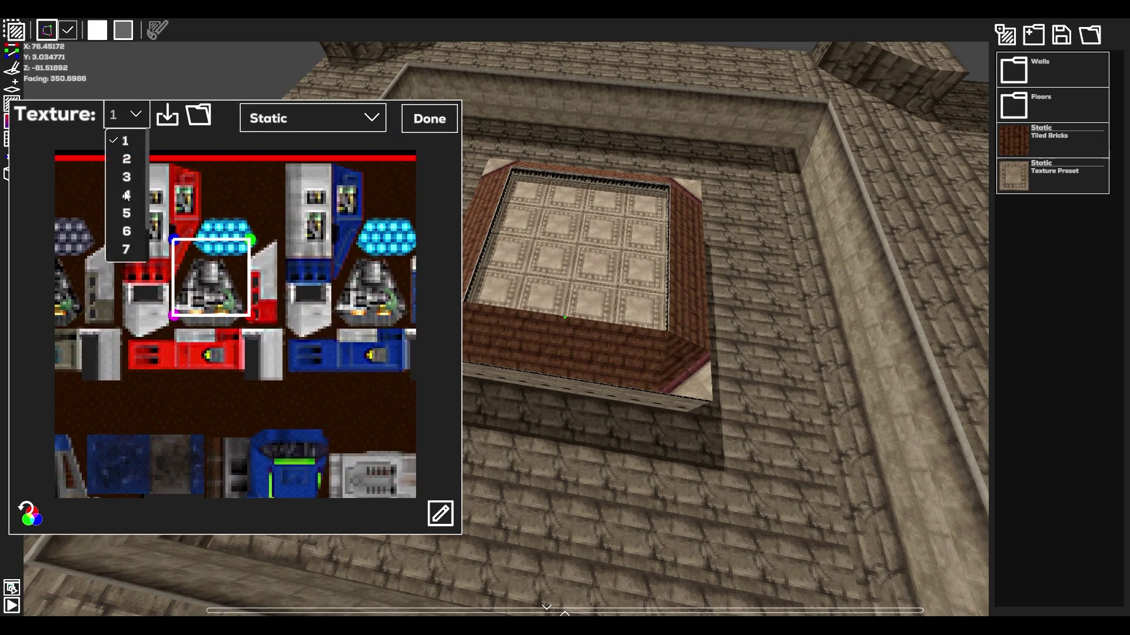
left_click(122, 198)
scroll(226, 383, "down", 2)
middle_click_drag(264, 444, 346, 337)
left_click_drag(273, 271, 243, 304)
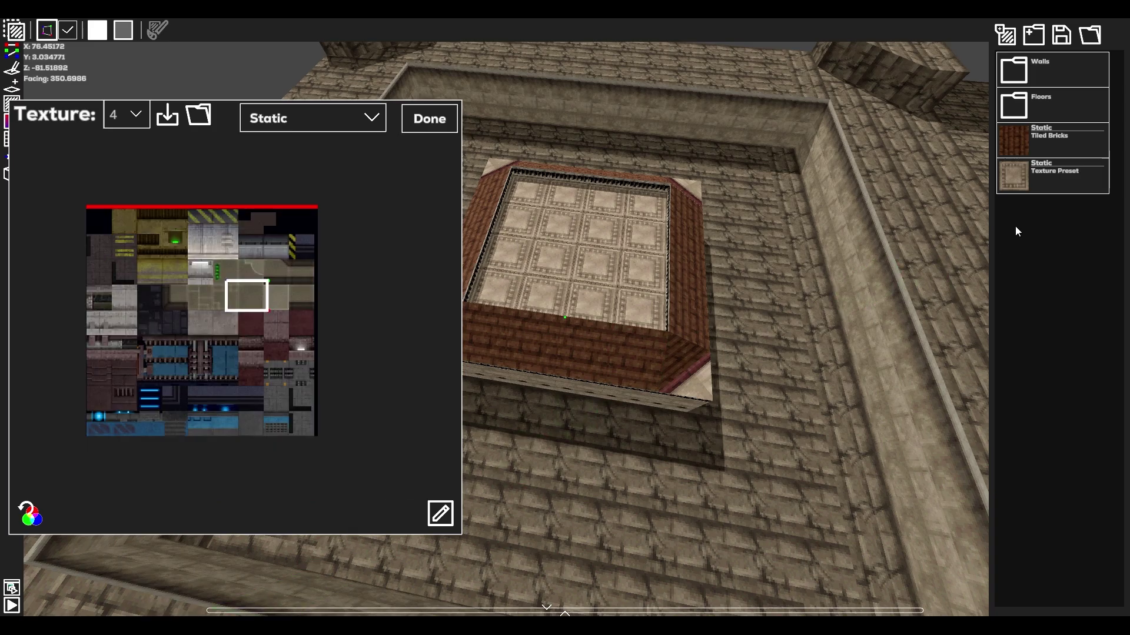
Step: Load the beige Texture Preset, Tiled Bricks and the Corner preset from the Floors folder into the UV mapper in turn
left_click(1025, 180)
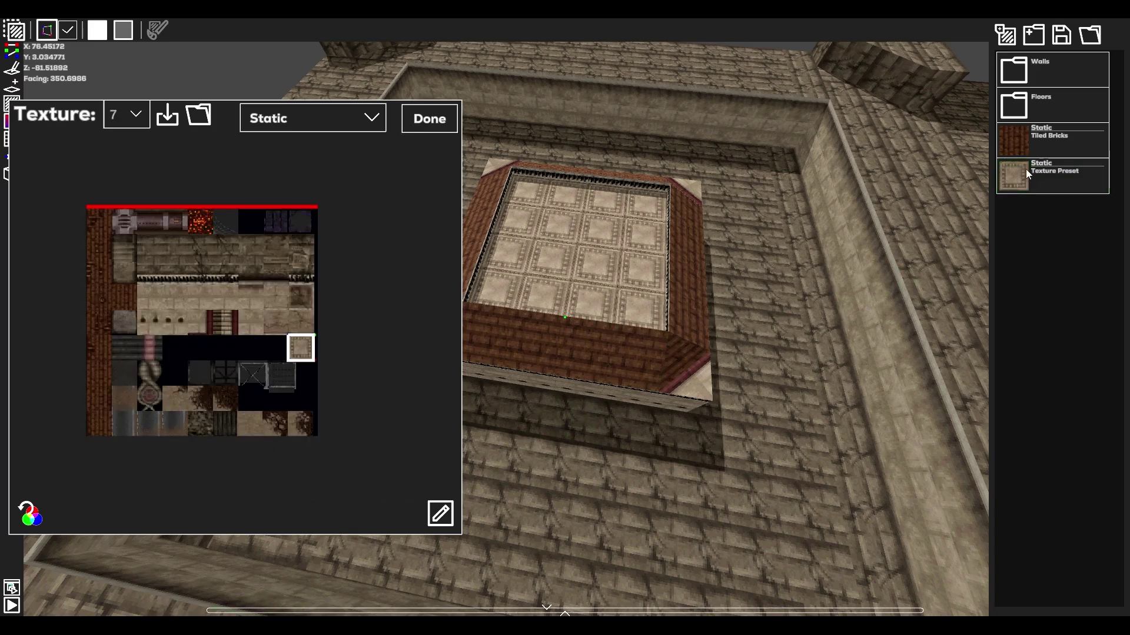
left_click(1030, 144)
left_click(1032, 118)
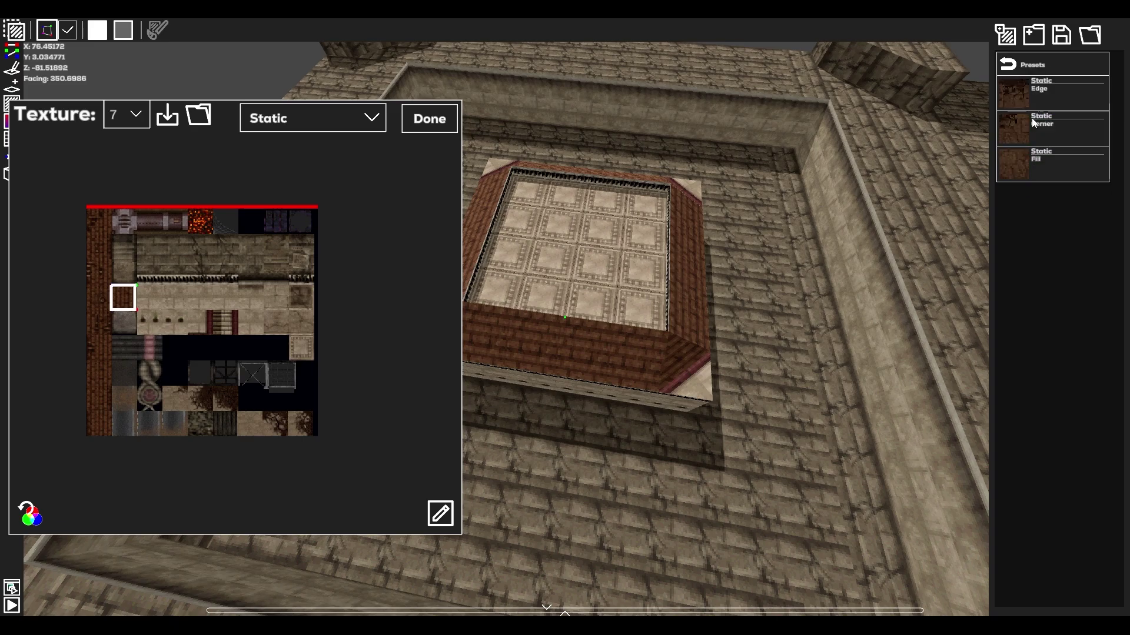
left_click(1032, 118)
left_click(1032, 119)
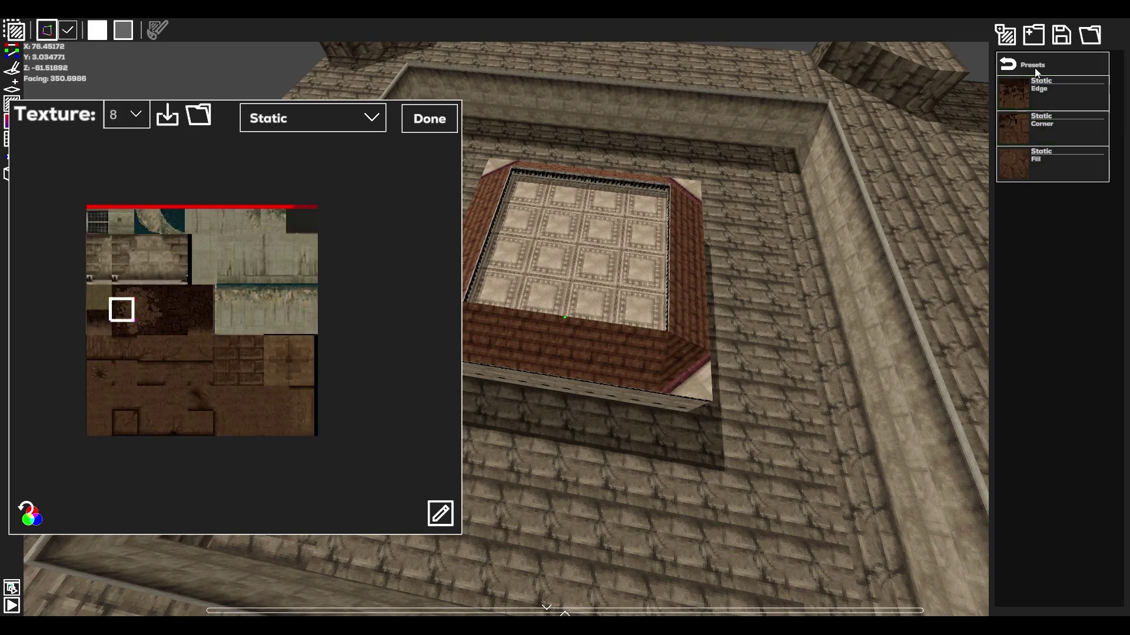
left_click(1034, 71)
left_click(1035, 72)
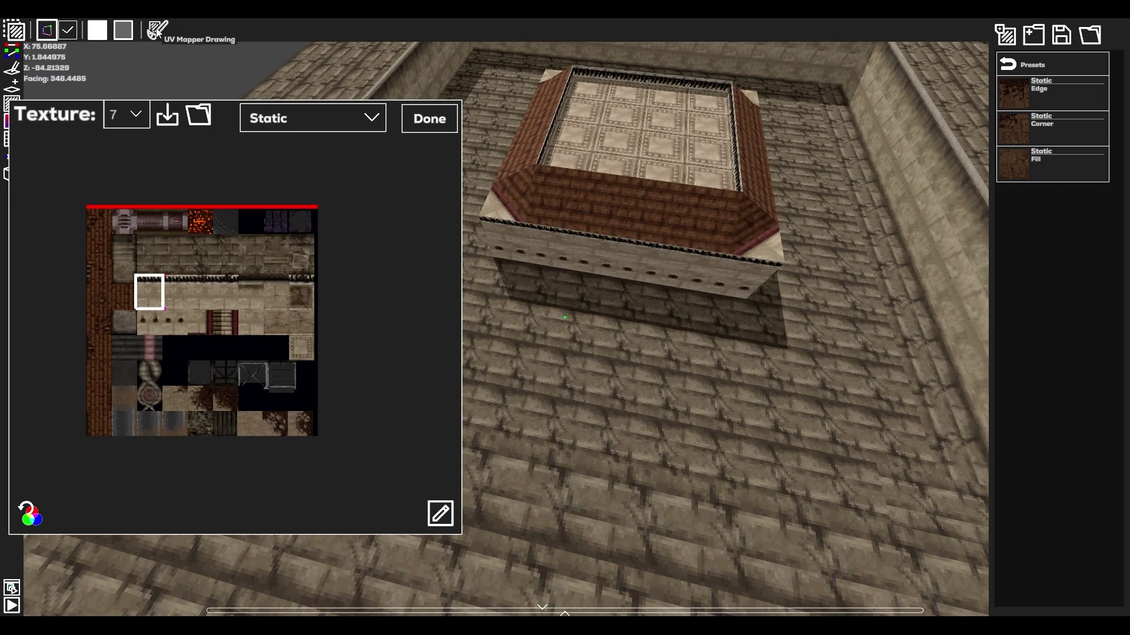
Step: Turn on UV Mapper Drawing, paint trial strokes across the courtyard floor tiles beside the central block, and undo the last strokes
left_click(433, 28)
left_click_drag(530, 379, 768, 389)
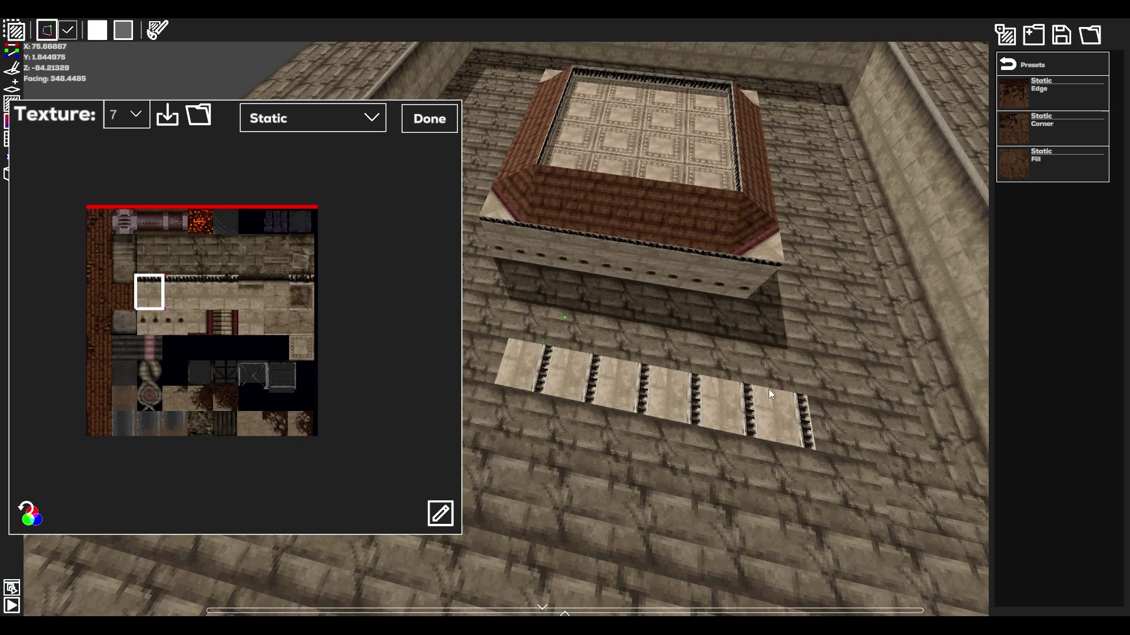
mouse_move(843, 347)
left_mouse_down()
mouse_move(825, 351)
mouse_move(796, 400)
left_mouse_up()
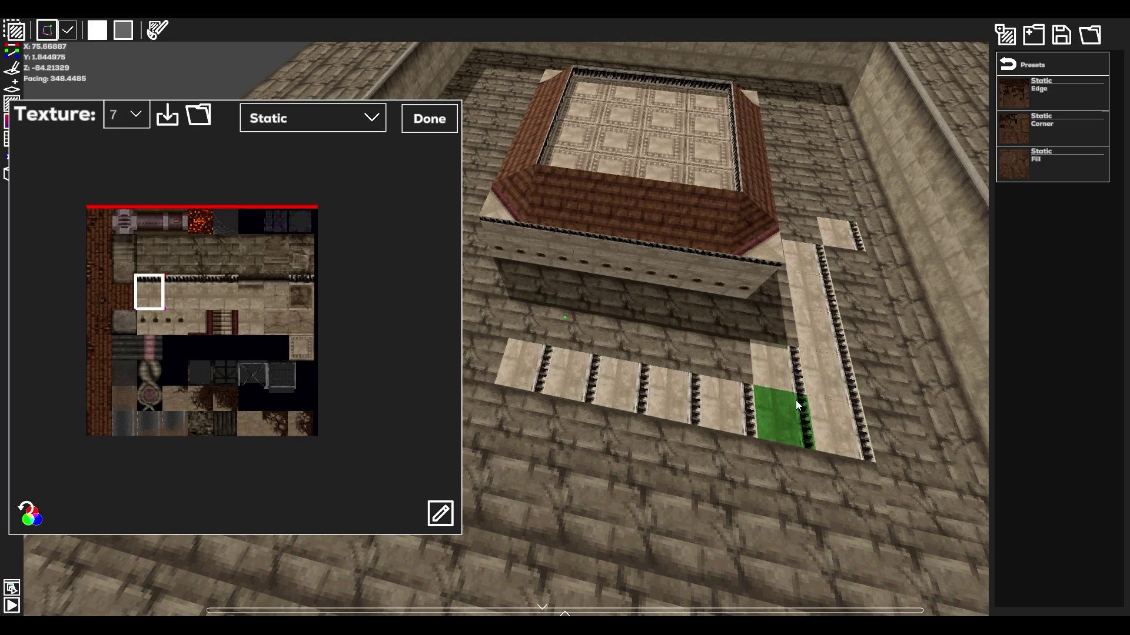
key("ctrl+z")
key("ctrl+z")
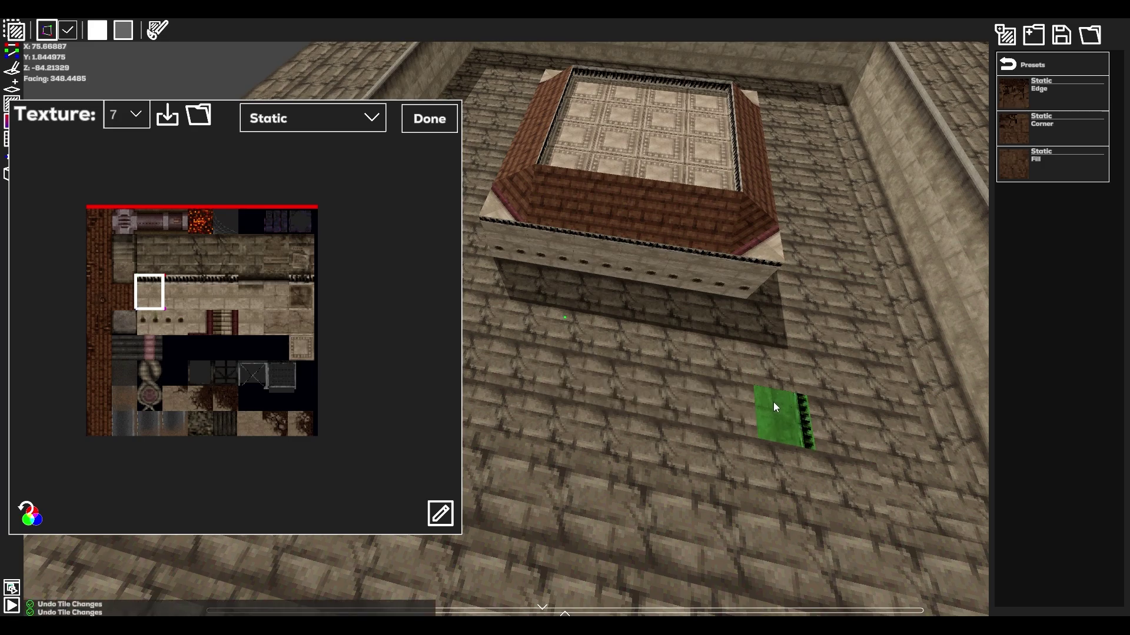
Step: Paint the Edge preset along the base of the central block and the Fill preset over the adjoining courtyard floor
left_click(1027, 94)
left_click_drag(727, 316, 510, 288)
left_click(1051, 177)
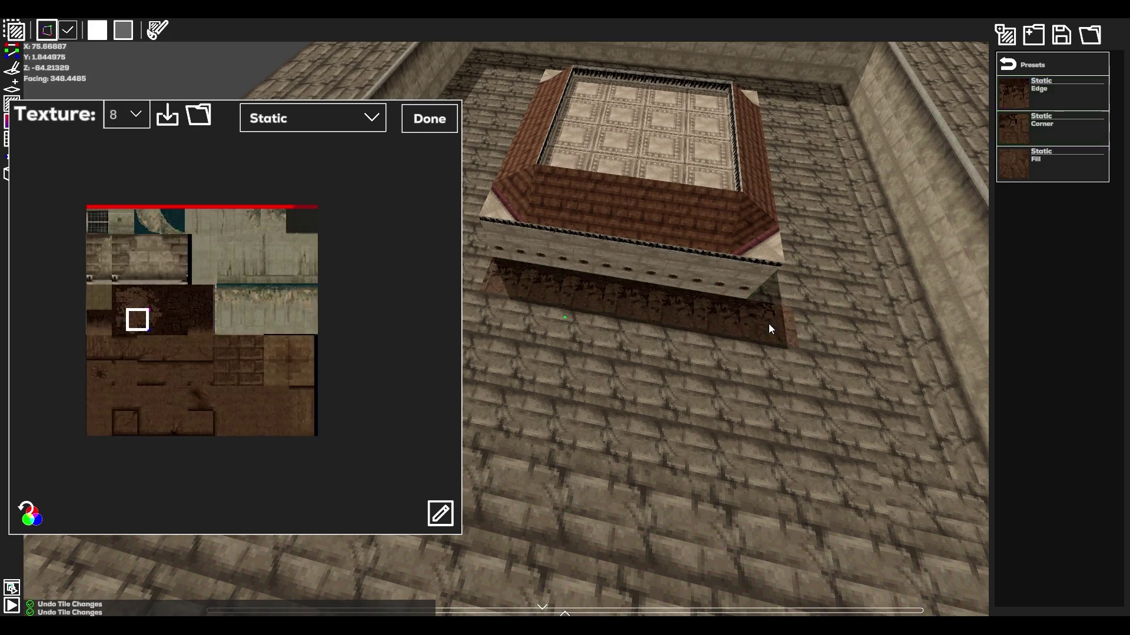
mouse_move(708, 408)
left_mouse_down()
mouse_move(734, 373)
mouse_move(499, 328)
mouse_move(782, 444)
left_mouse_up()
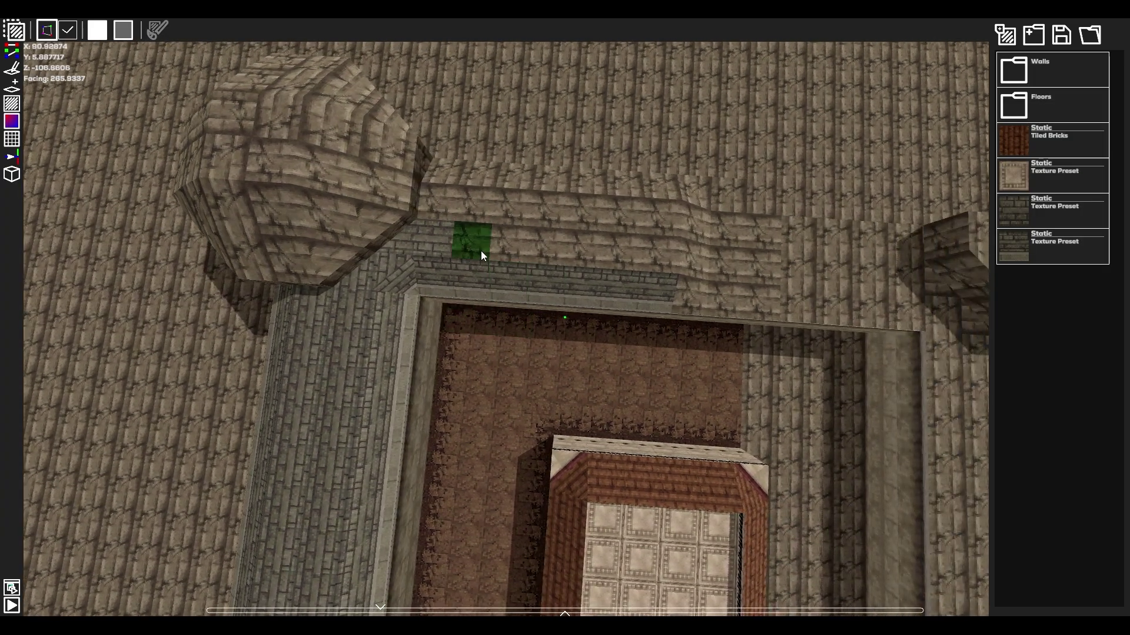
Step: Select the plain roof tiles beside the corner tower and apply the green brick texture preset to them
mouse_move(481, 254)
left_mouse_down()
mouse_move(652, 250)
mouse_move(706, 213)
mouse_move(557, 200)
left_mouse_up()
left_click(1022, 224)
key("Escape")
key("d")
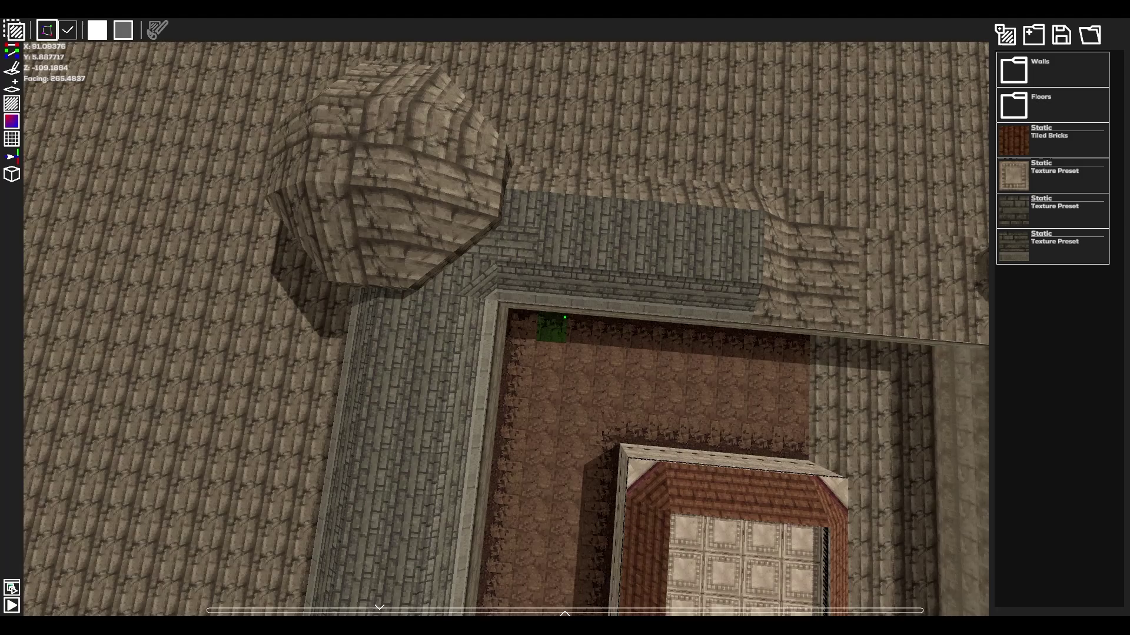
middle_click_drag(548, 326, 659, 326)
mouse_move(522, 221)
left_mouse_down()
mouse_move(560, 256)
mouse_move(690, 306)
mouse_move(631, 259)
left_mouse_up()
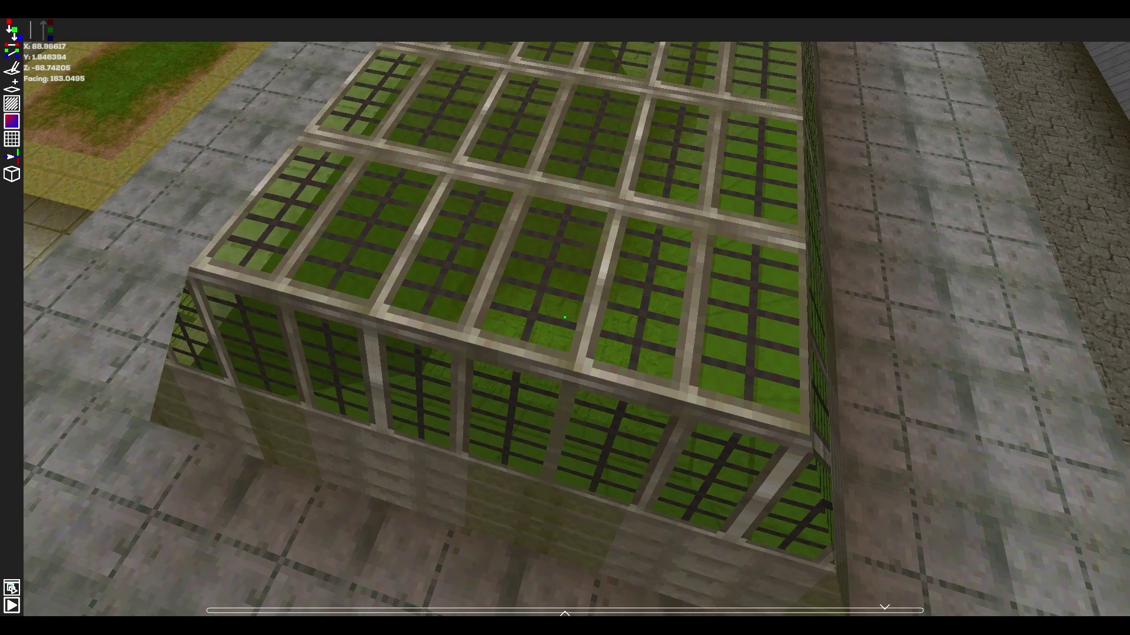
middle_click_drag(565, 318, 422, 318)
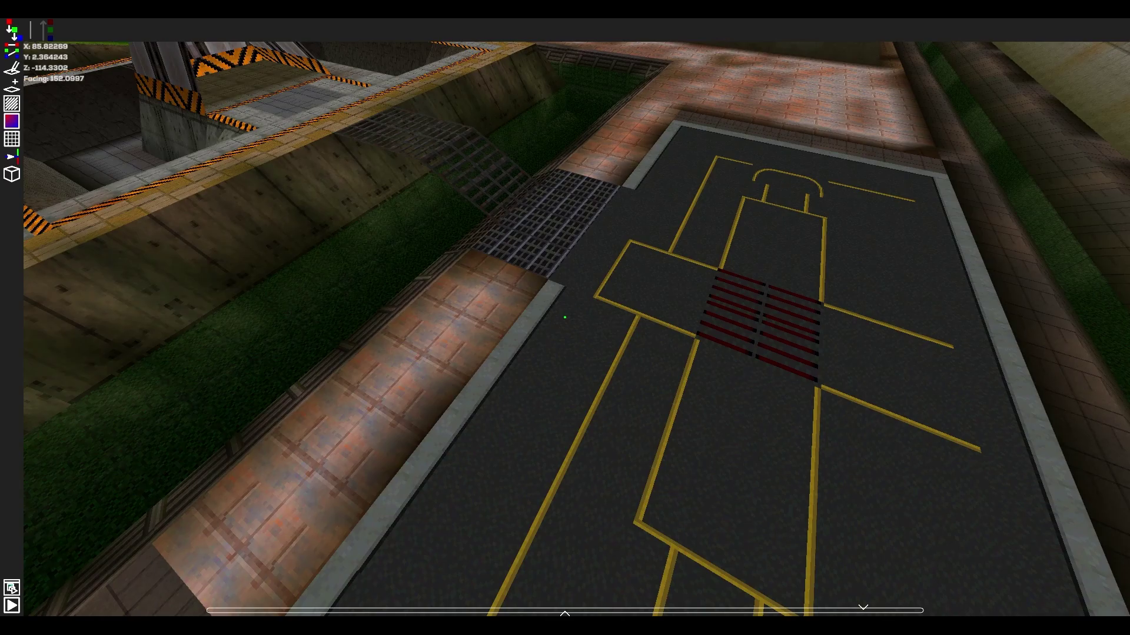
mouse_move(564, 318)
right_mouse_down()
mouse_move(518, 312)
mouse_move(823, 317)
mouse_move(567, 317)
right_mouse_up()
key("a")
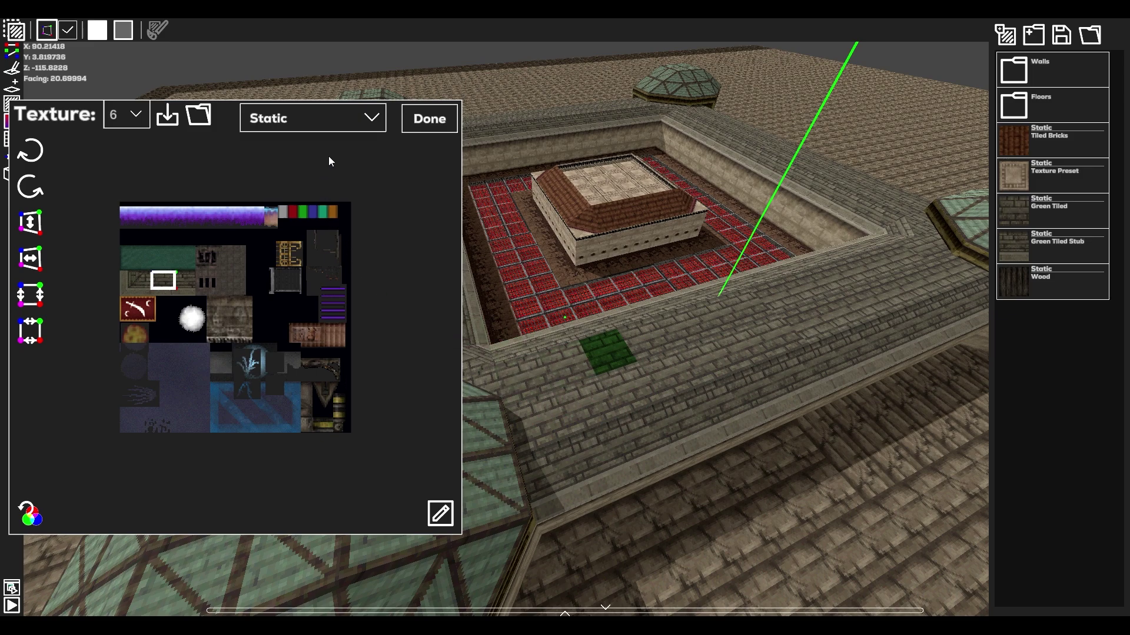
Step: Review the texture types for the selected green brick roof tile and choose Vector Animated
left_click(327, 129)
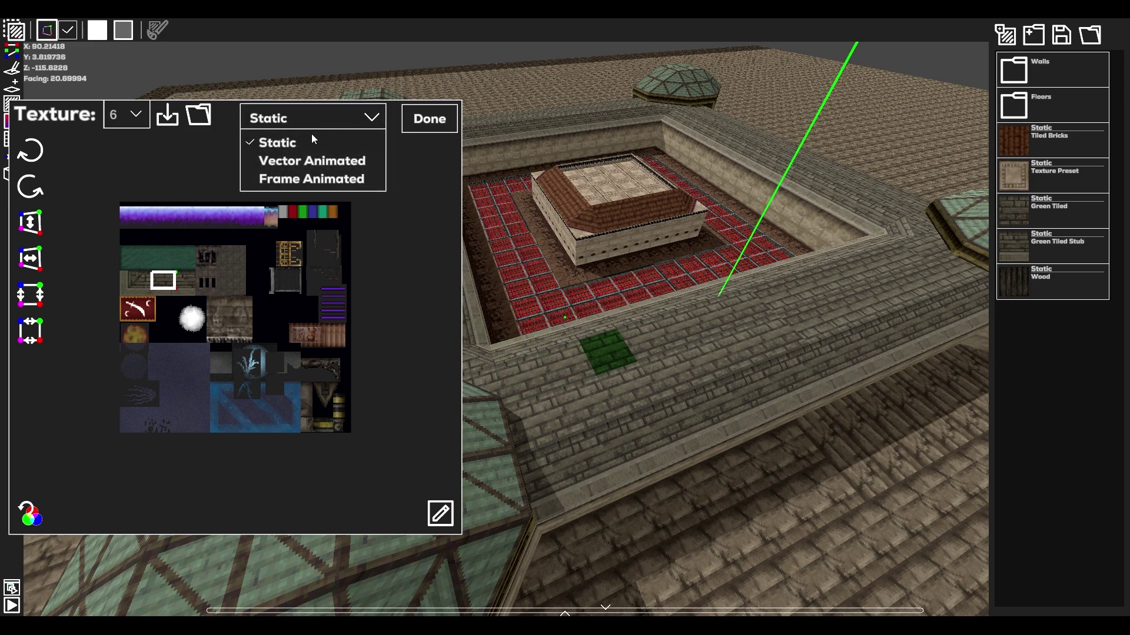
left_click(285, 147)
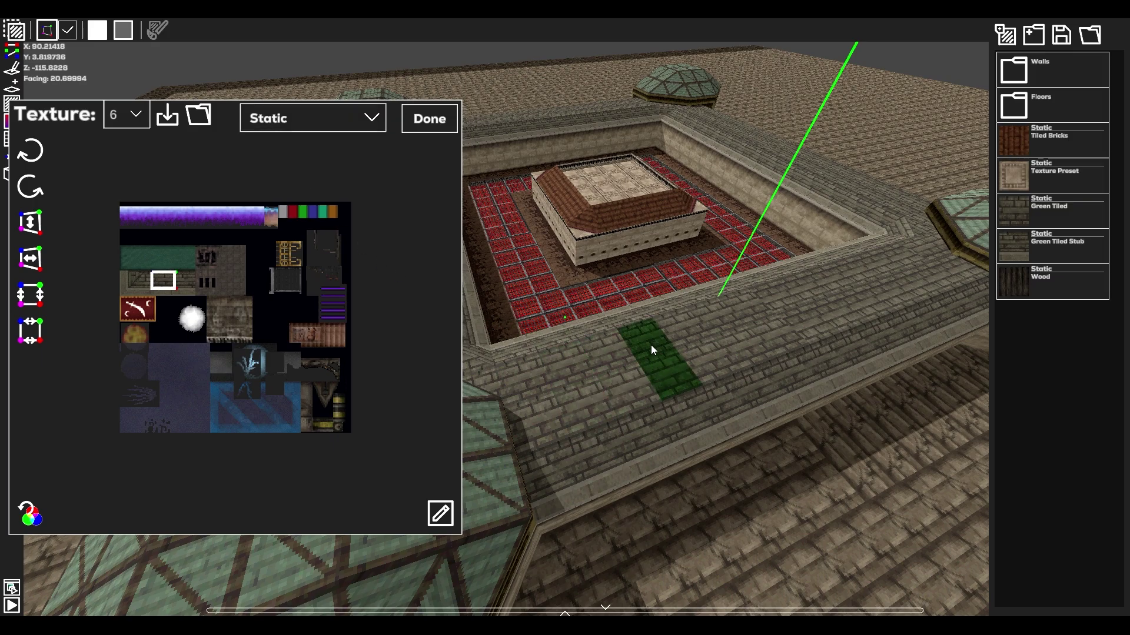
left_click(333, 117)
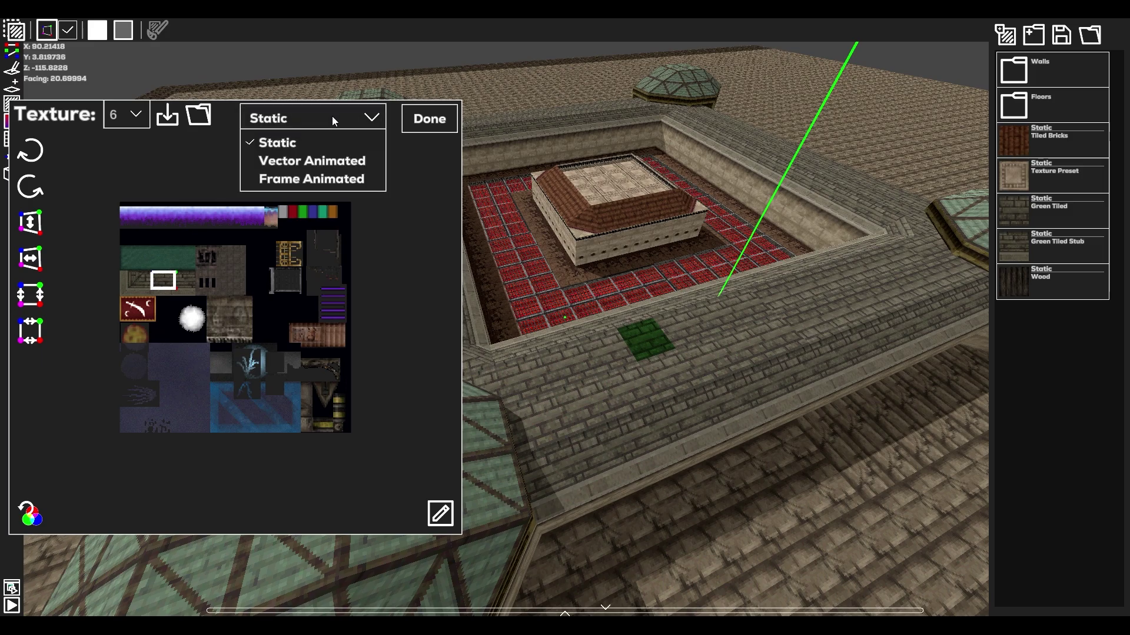
left_click(333, 165)
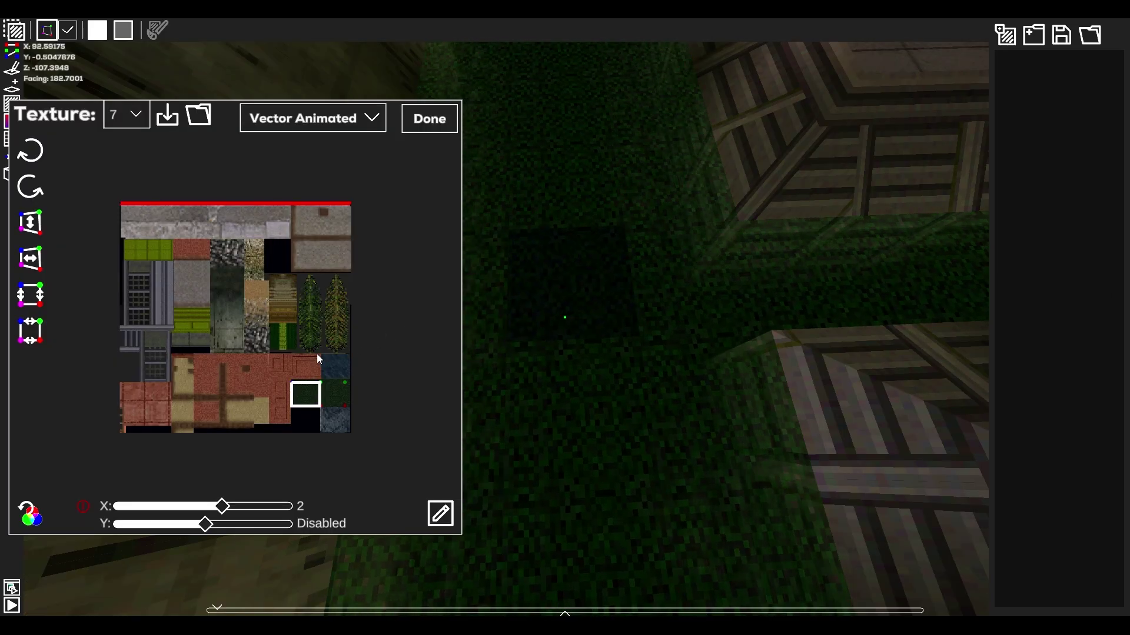
Step: Examine the Vector Animated UV layouts of the grass and paved tiles, and view the water surfaces in the level
scroll(306, 358, "up", 4)
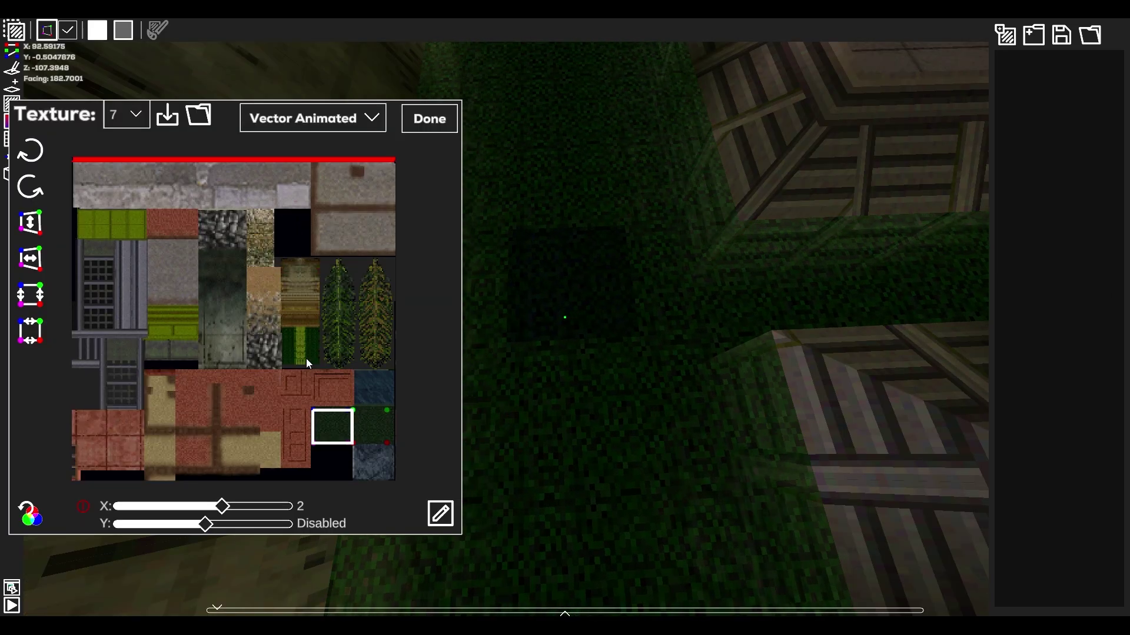
scroll(220, 311, "up", 2)
middle_click_drag(229, 347, 208, 291)
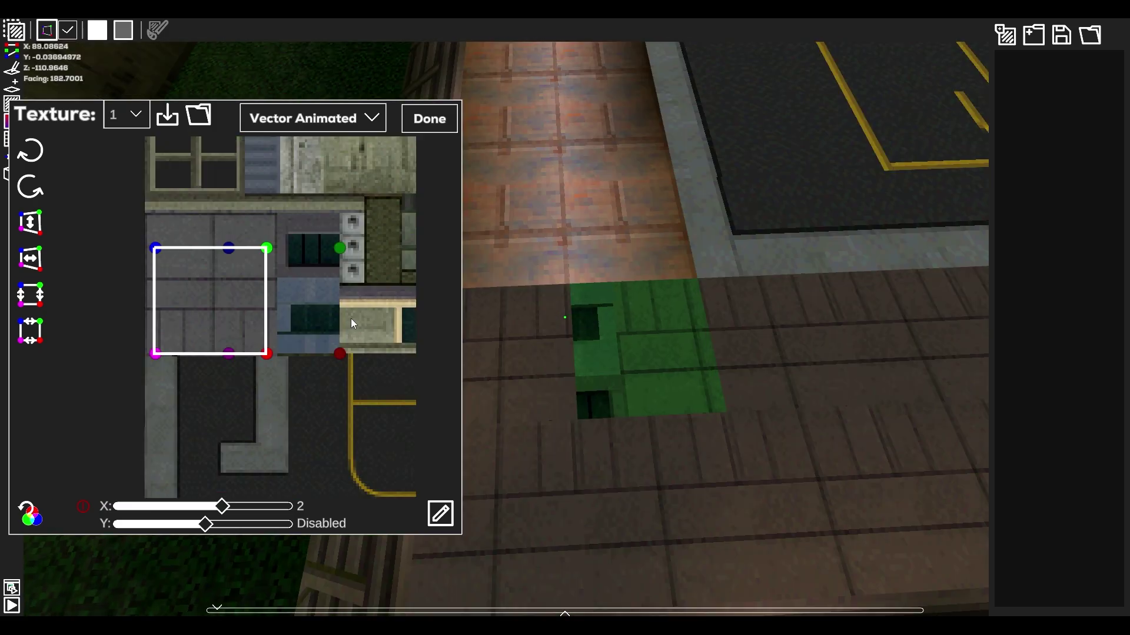
left_click(564, 459)
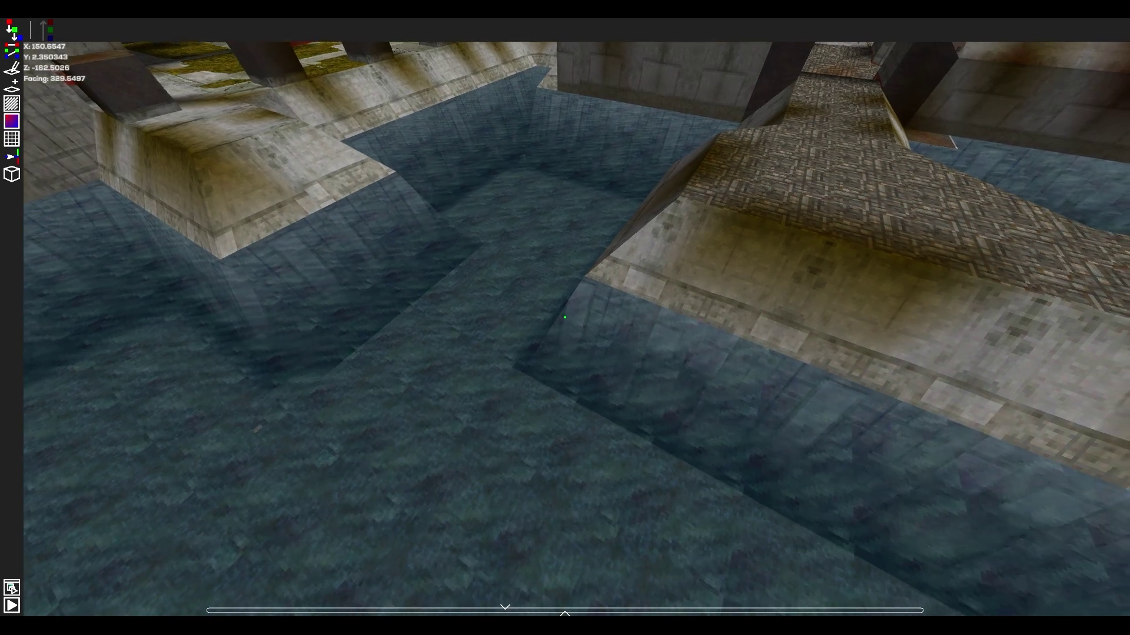
key("s")
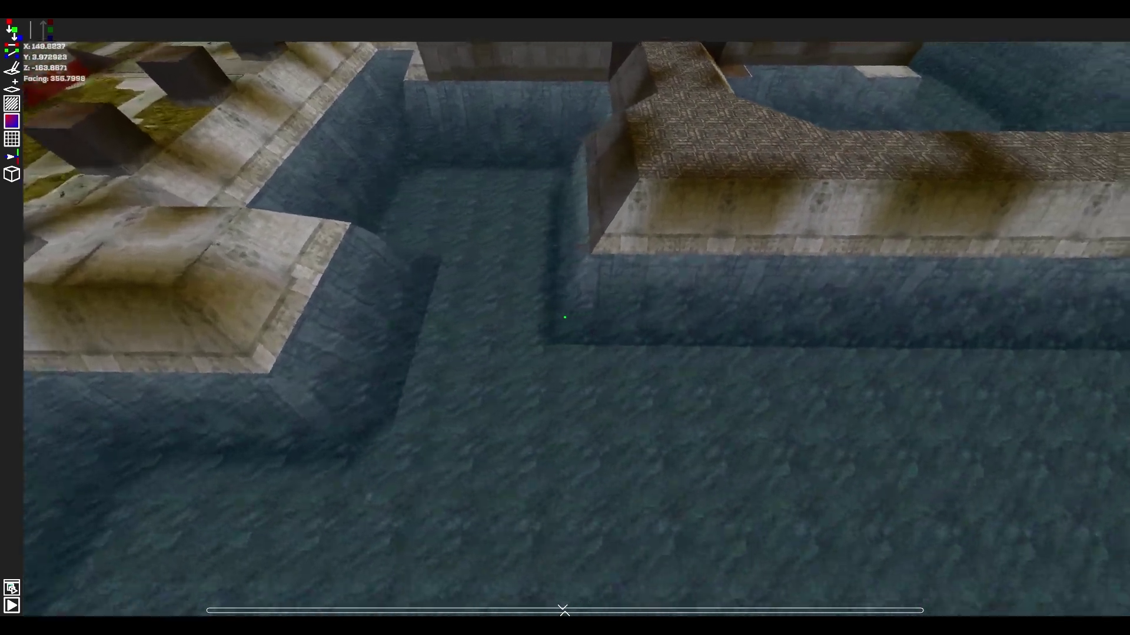
key("a")
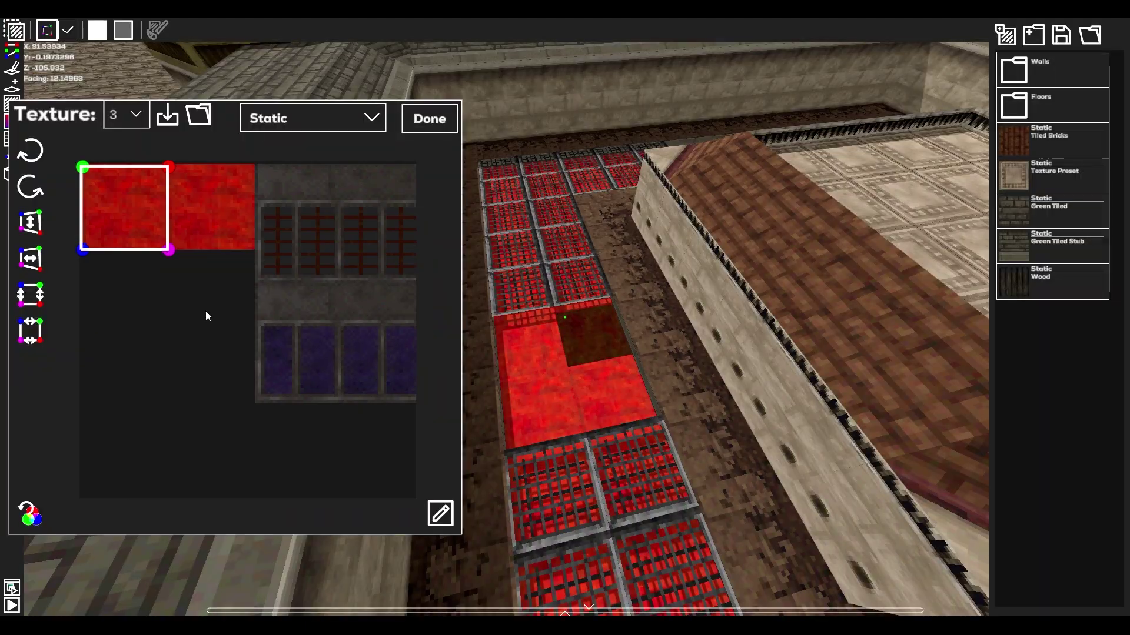
Step: Set the texture type of the selected red floor tile to Vector Animated
left_click(298, 122)
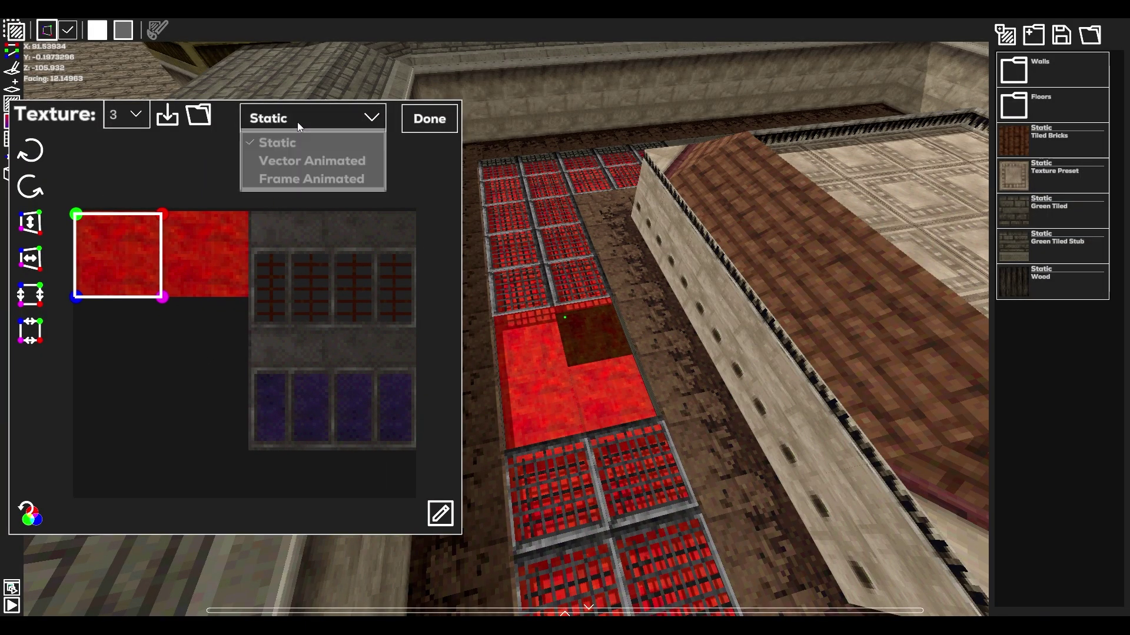
left_click(294, 162)
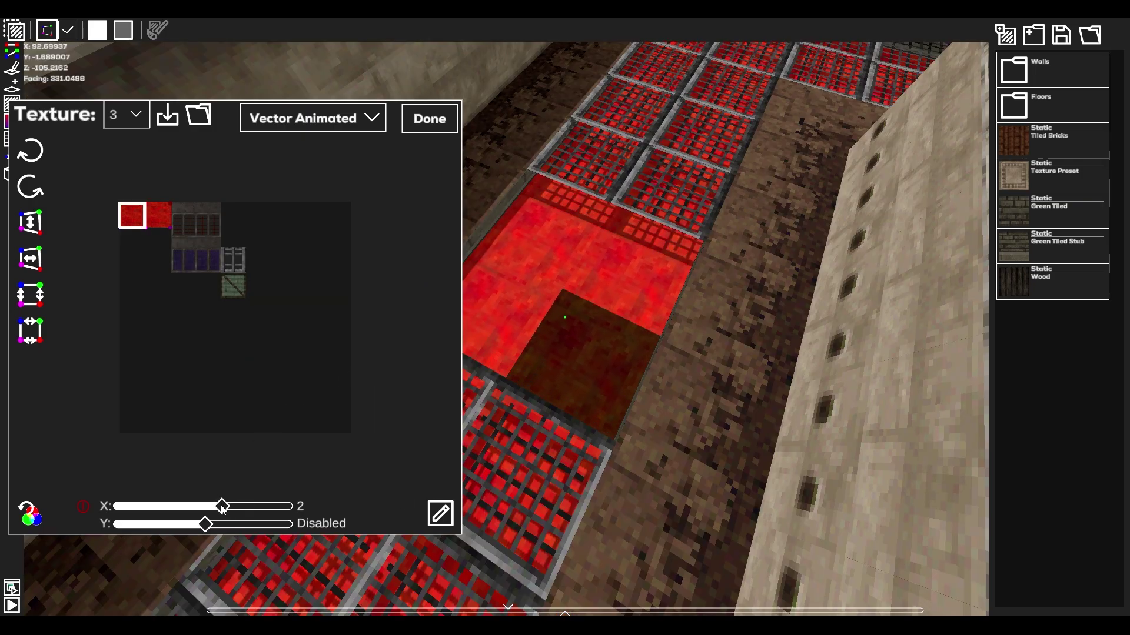
Step: Set the selected lava tile's X scroll to 3, and make the neighbouring pool's lava tile Vector Animated with an X value of 2
mouse_move(223, 505)
left_mouse_down()
mouse_move(285, 507)
mouse_move(220, 505)
left_mouse_up()
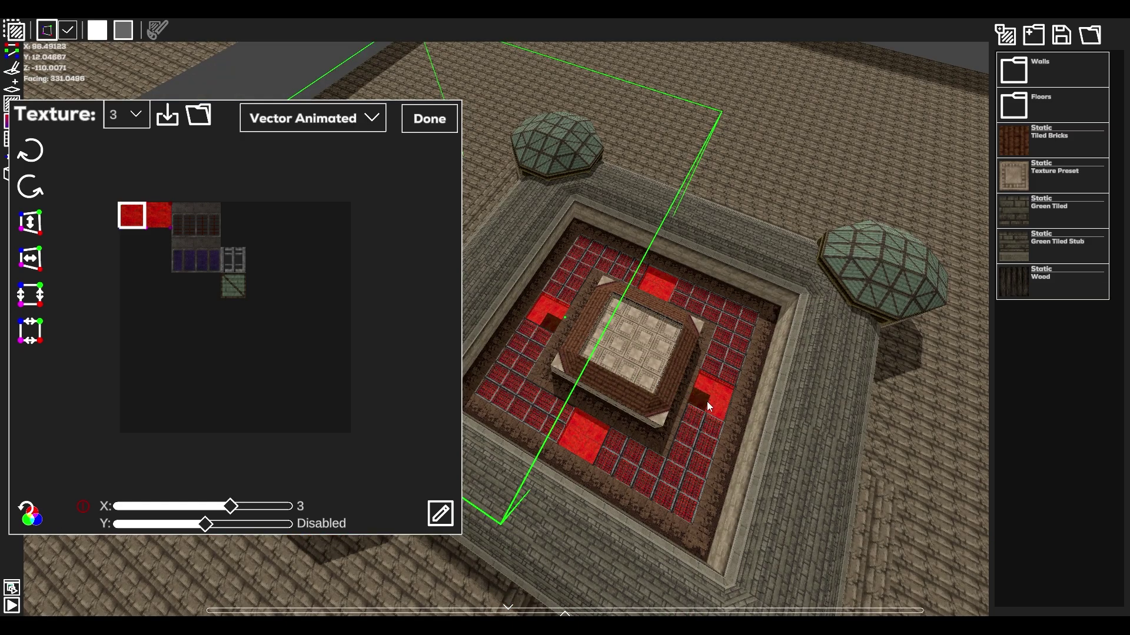
left_click(705, 401)
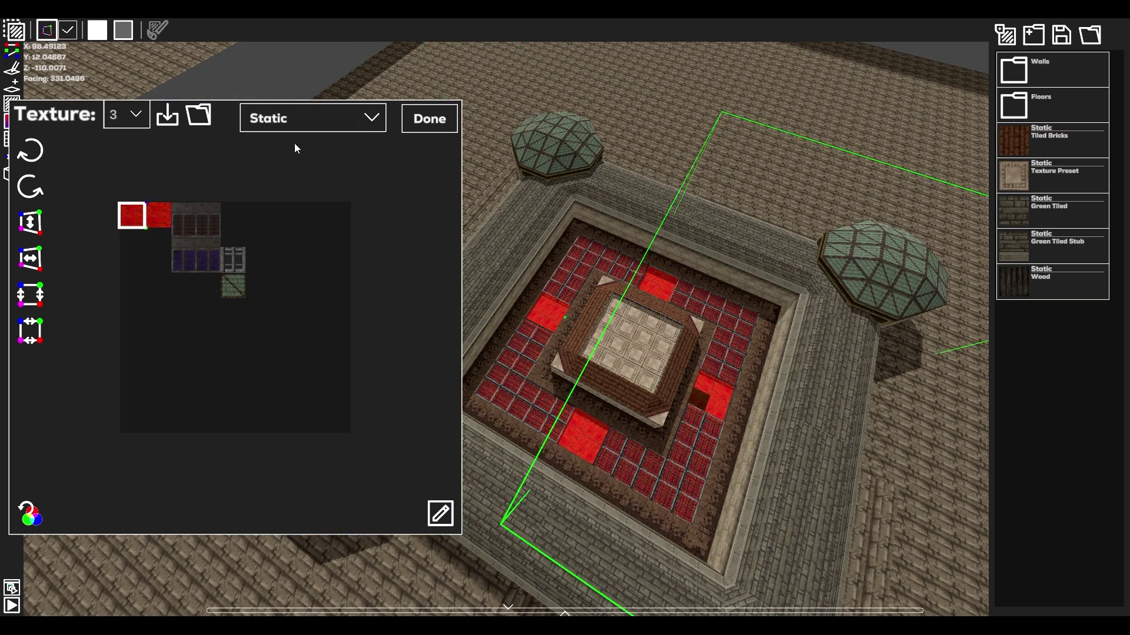
left_click(294, 122)
left_click(284, 163)
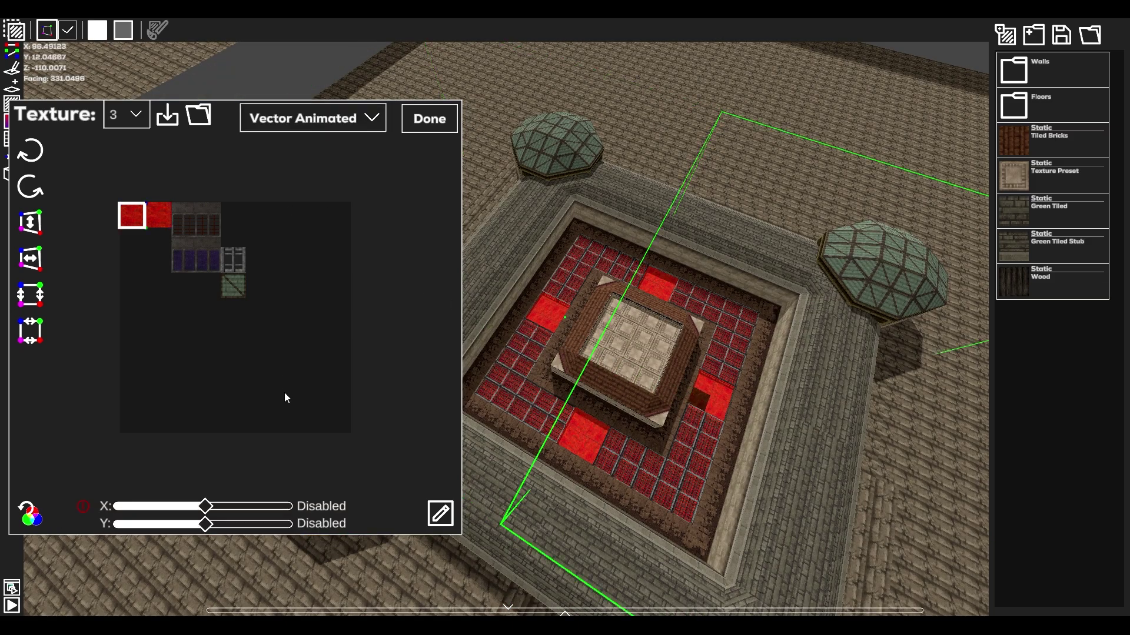
left_click_drag(205, 506, 222, 506)
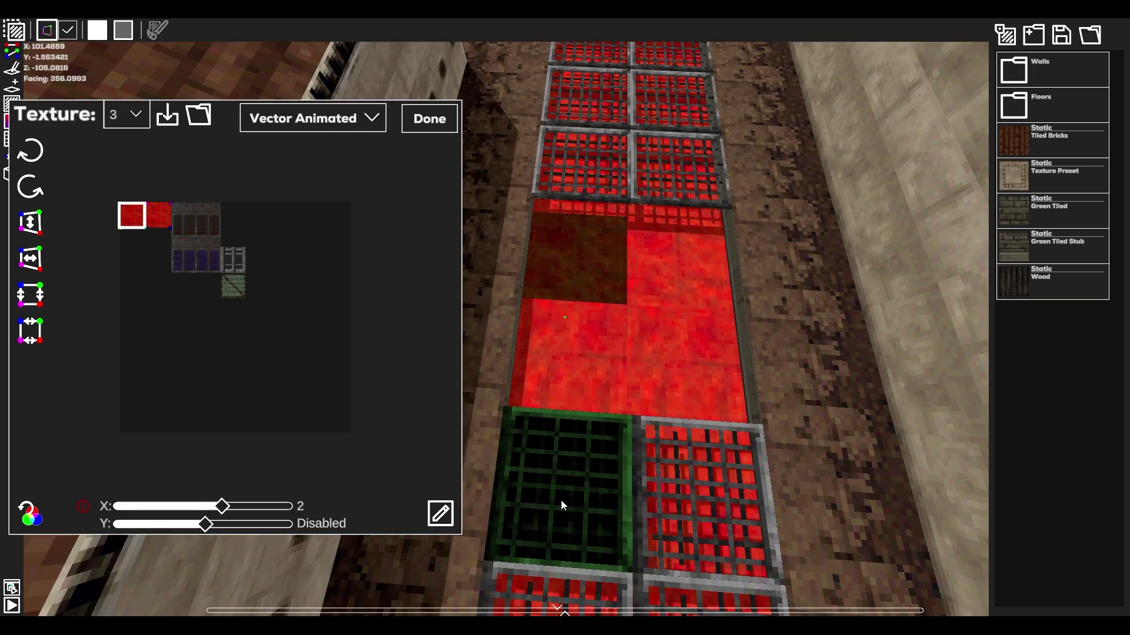
Step: Rotate the selected lava tile's texture and save it as a texture preset named Flowing Lava
left_click(40, 191)
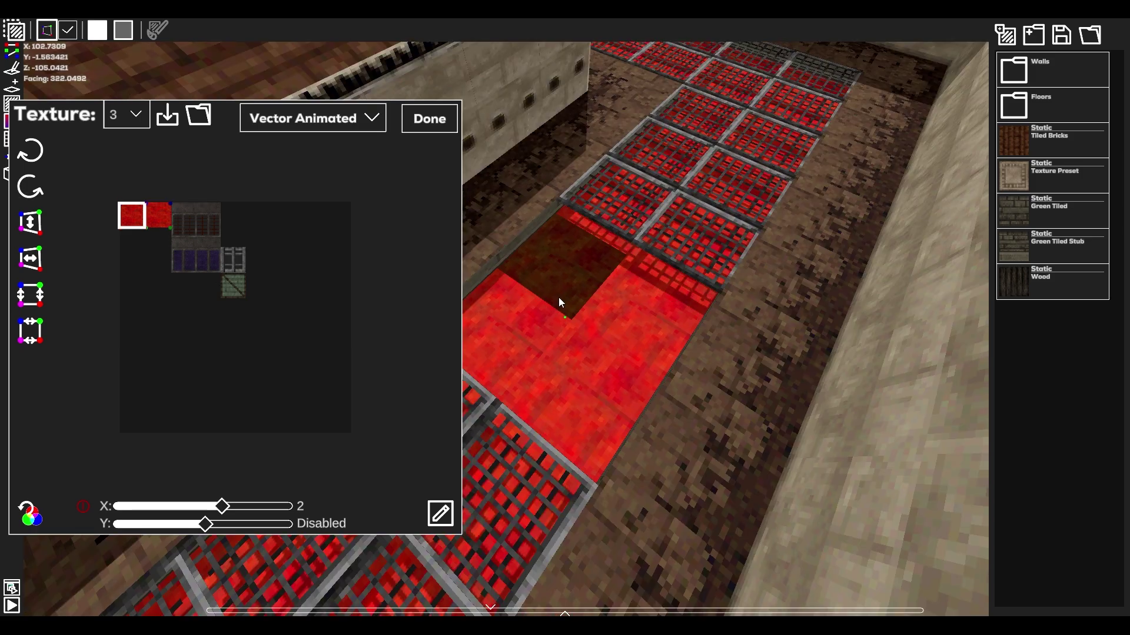
left_click(1012, 35)
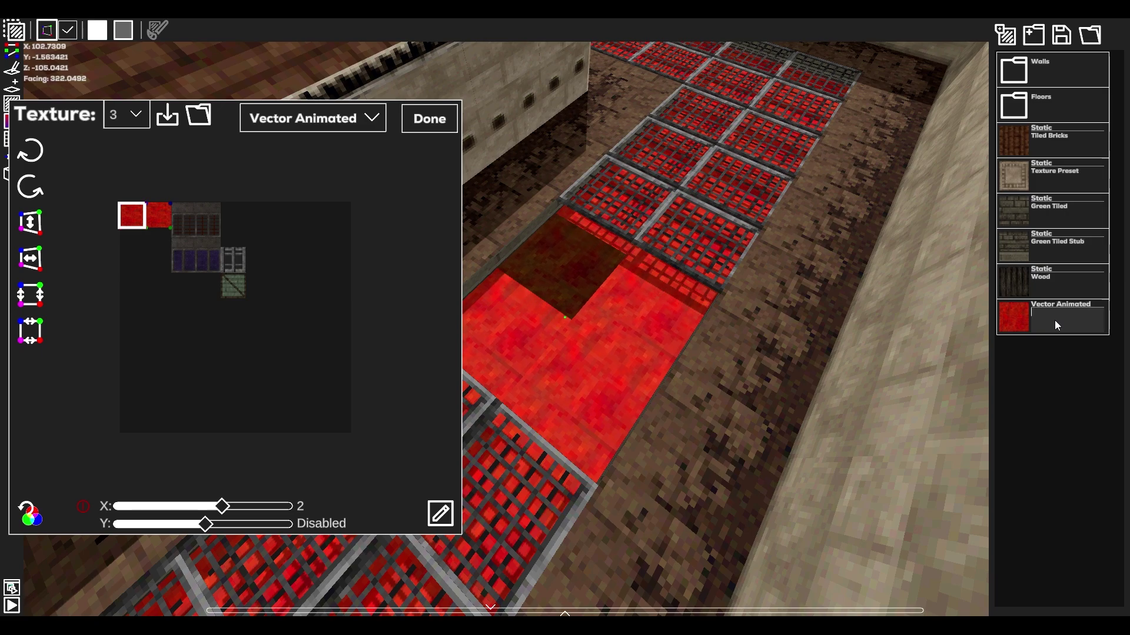
type("Flowing Lava")
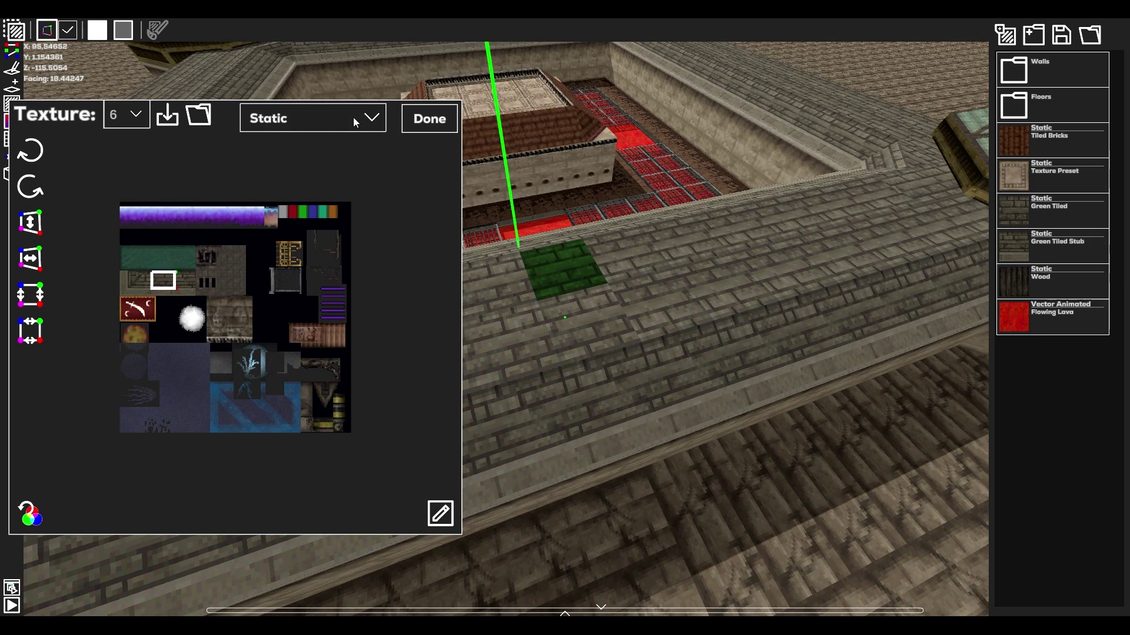
Step: Set the texture type of the selected brick roof tile to Frame Animated
left_click(348, 121)
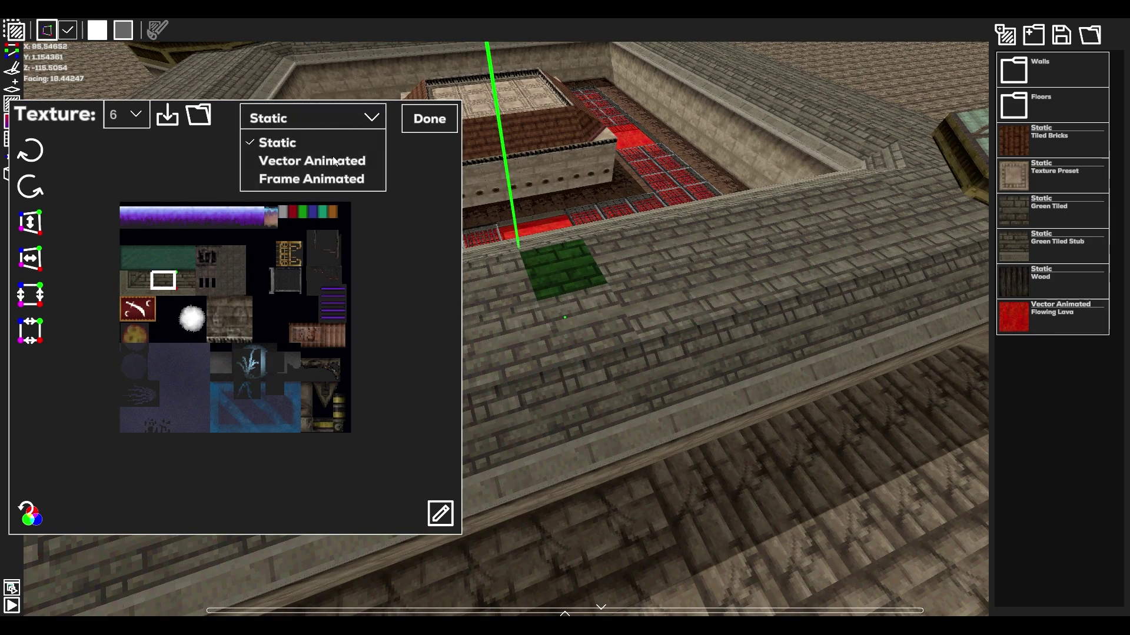
left_click(335, 179)
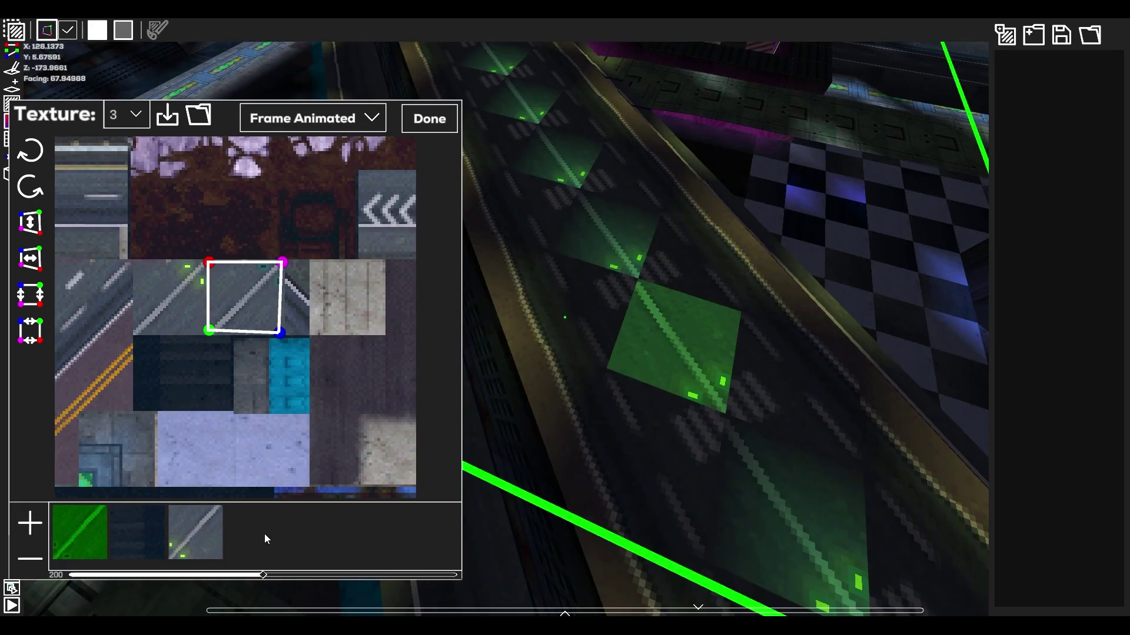
Step: Examine the individual animation frames and their UV areas on the selected road tile
left_click(143, 535)
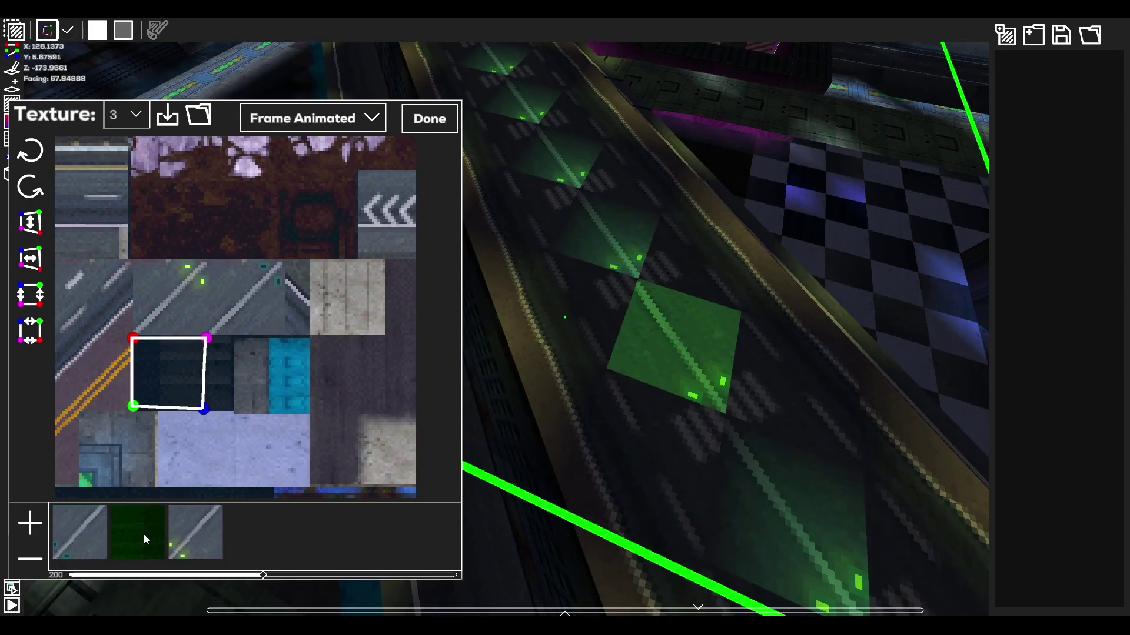
left_click(192, 534)
left_click(156, 534)
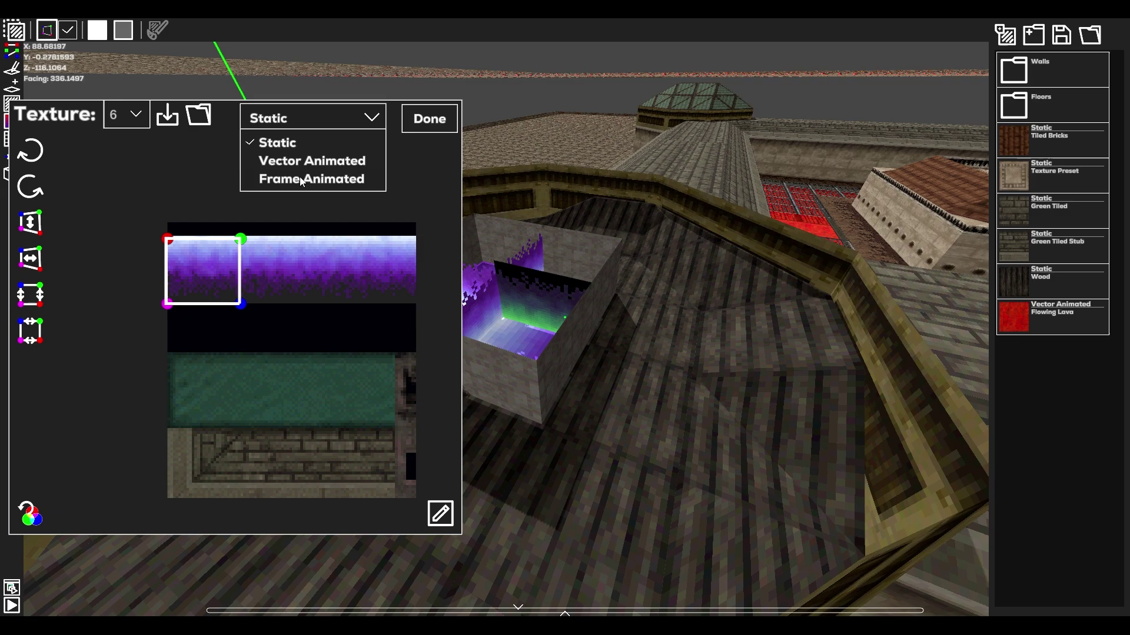
Step: Set the selected flame tile to Frame Animated and shift its second frame's UV area further along the purple flame strip
left_click(300, 180)
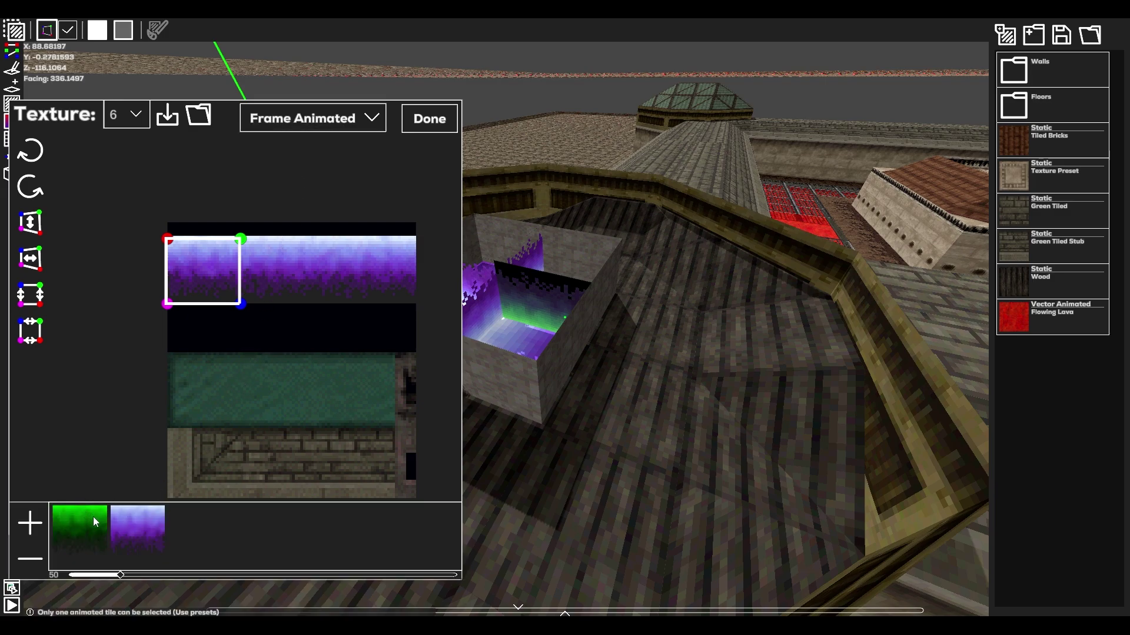
left_click_drag(93, 516, 150, 523)
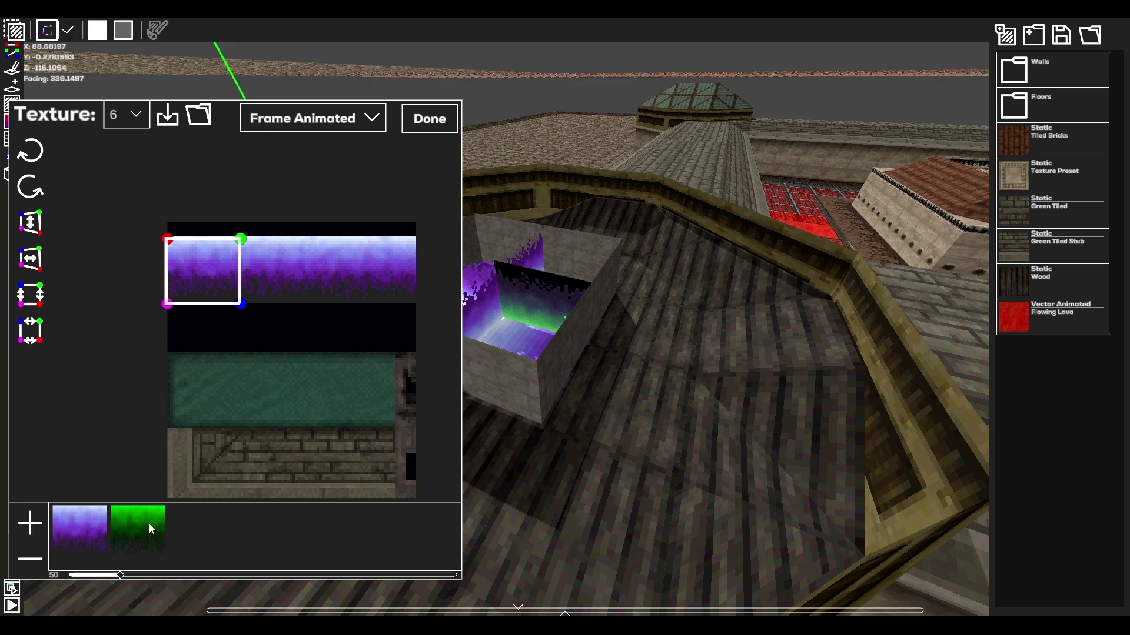
left_click_drag(243, 241, 299, 241)
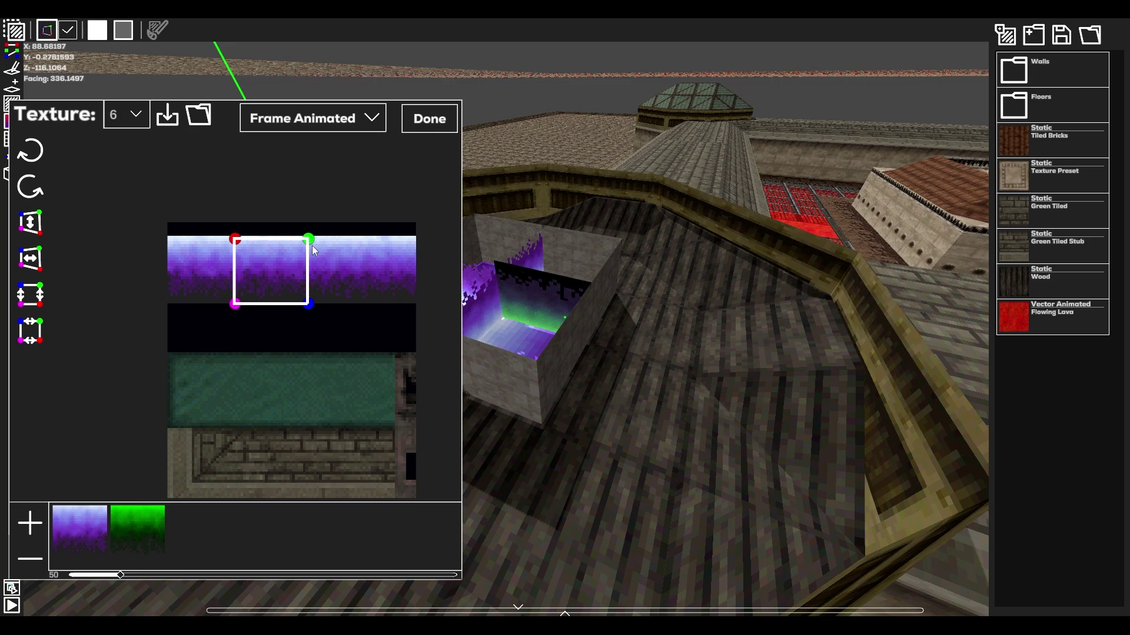
Step: Extend the flame animation to five frames with UV areas along the purple strip, and set its frame timing to 40
left_click(31, 522)
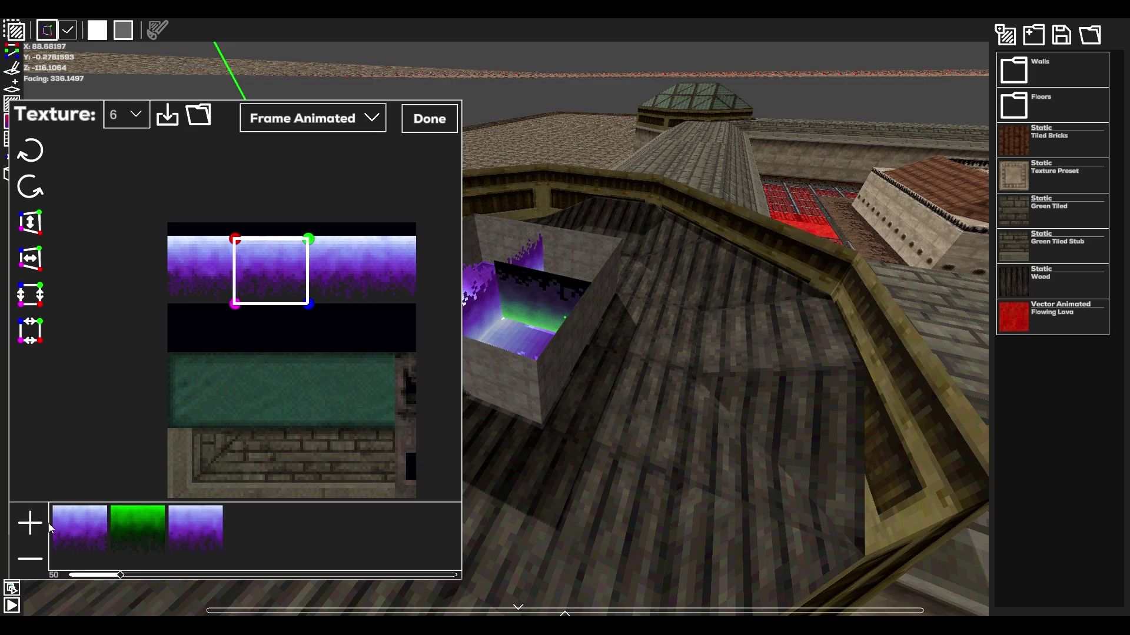
left_click(207, 532)
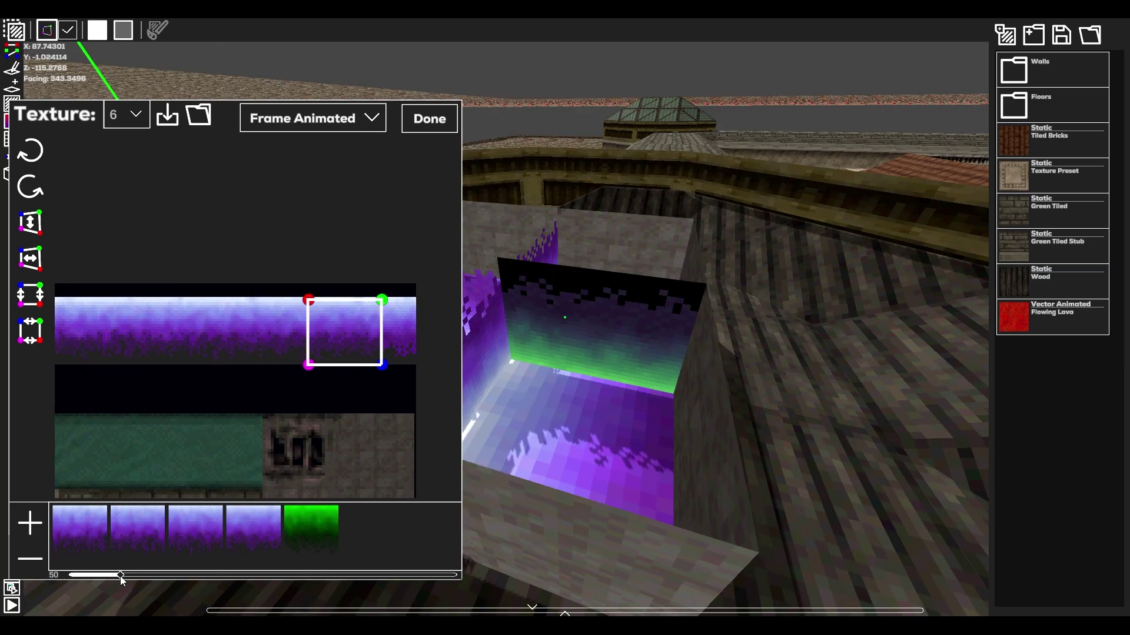
left_click_drag(120, 580, 239, 580)
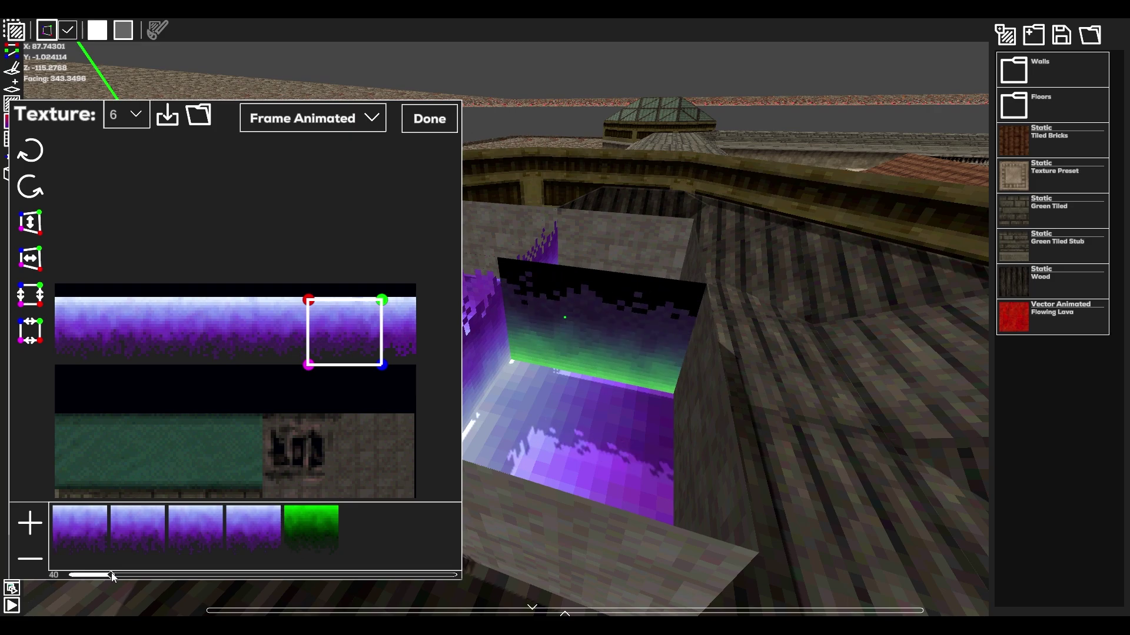
Step: Save the flame tile's animation as a texture preset named Flame
left_click(589, 333)
left_click(1007, 46)
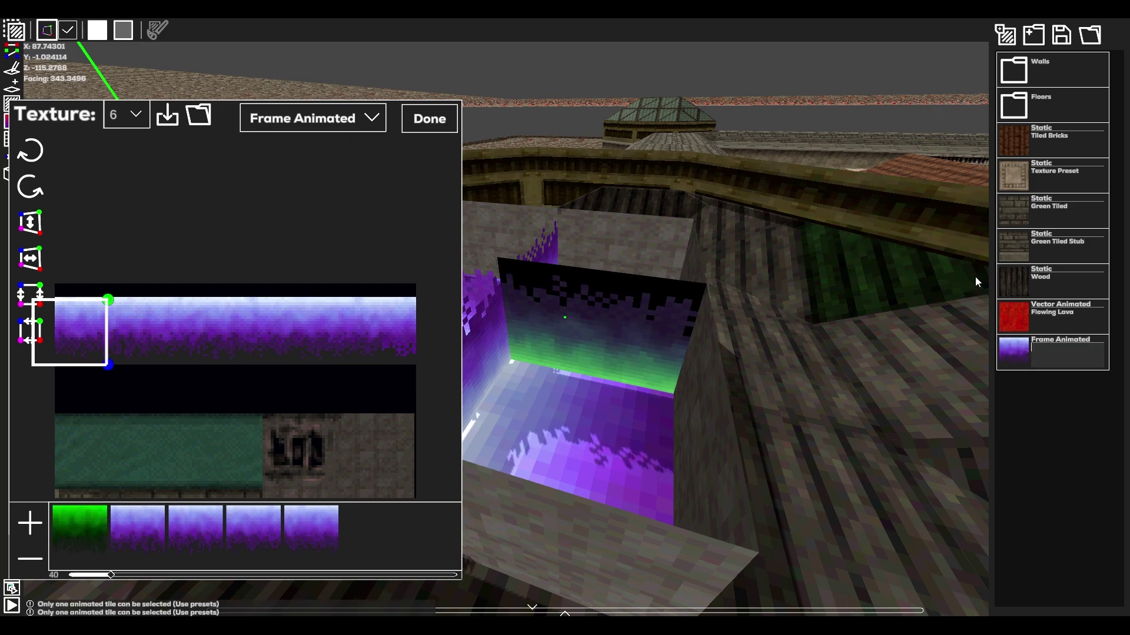
type("Flame")
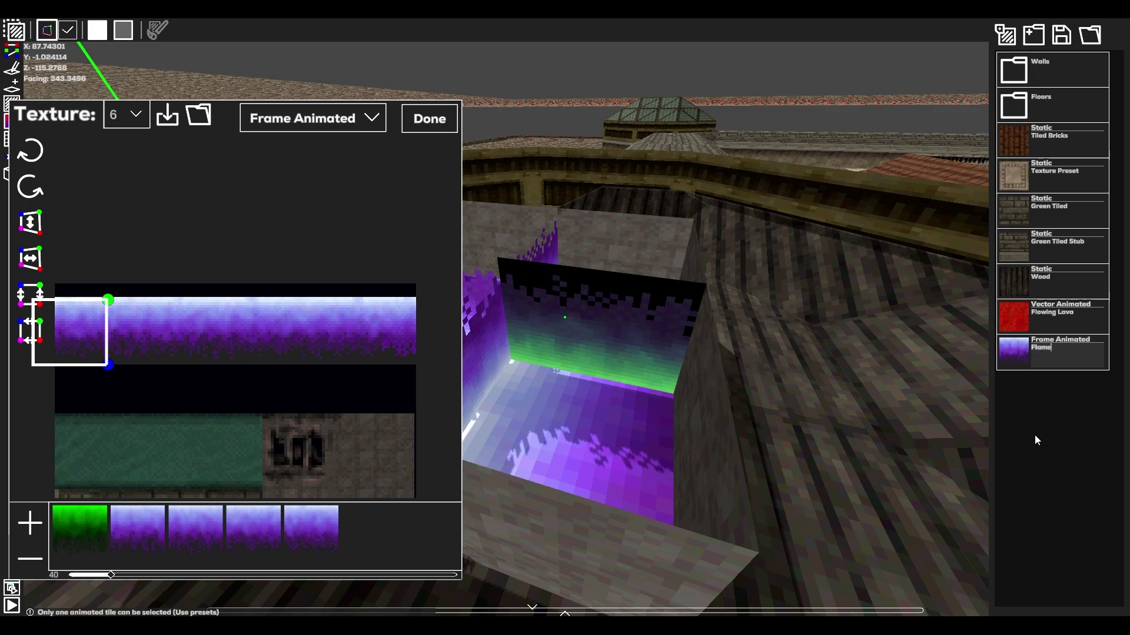
key("Return")
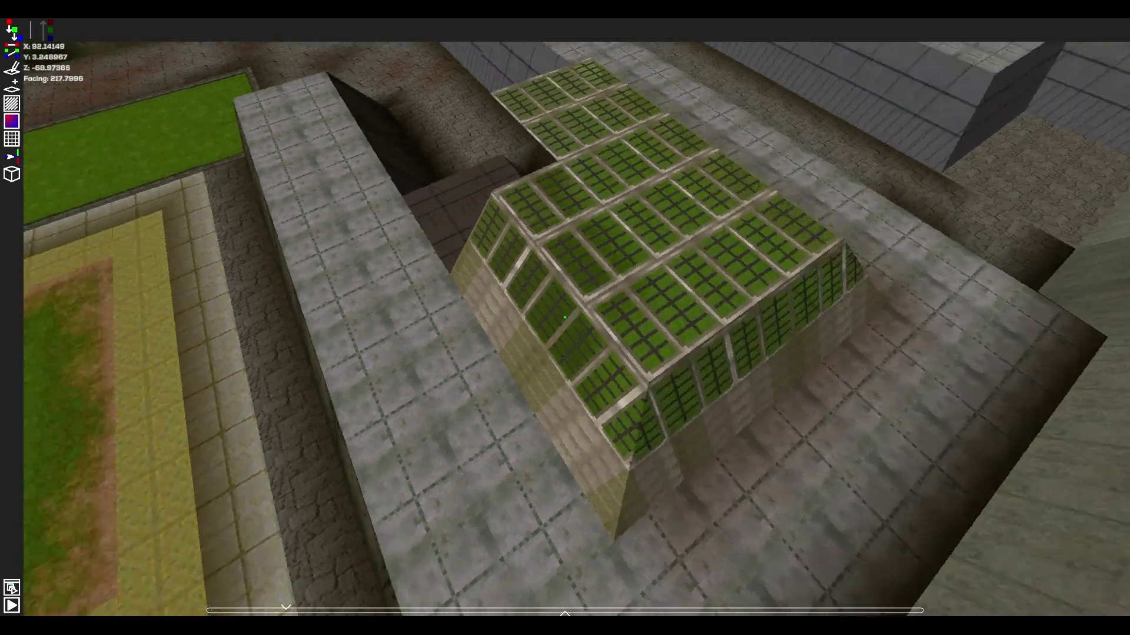
Step: Examine the barred green roof structure, the flame strip on the texture bitmap, and the animated flame tiles in the level
key("w")
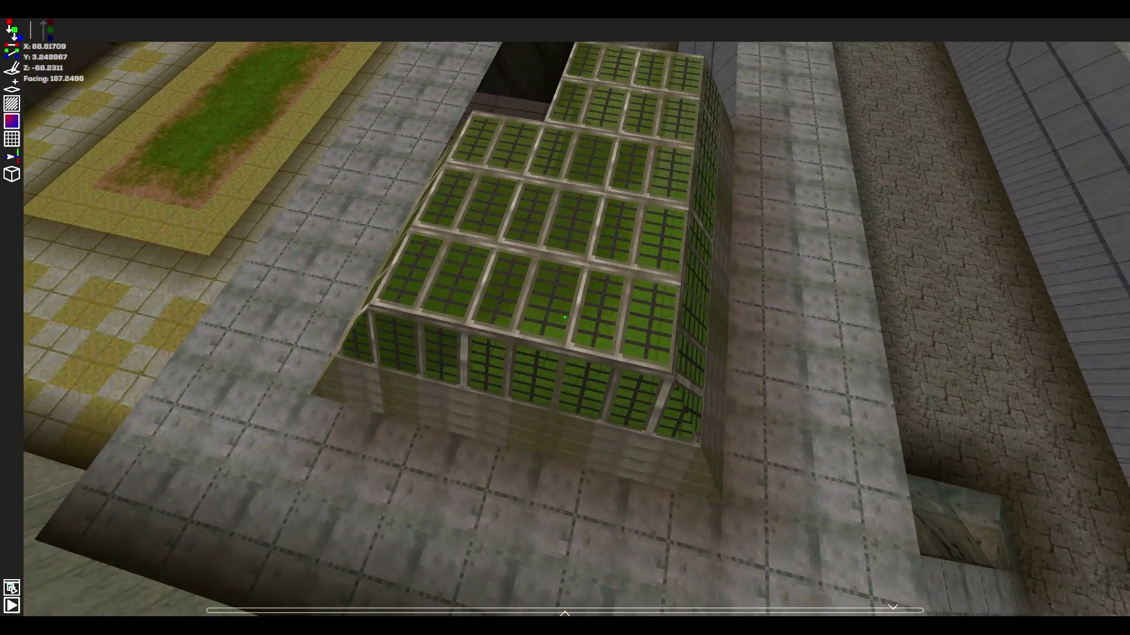
key("d")
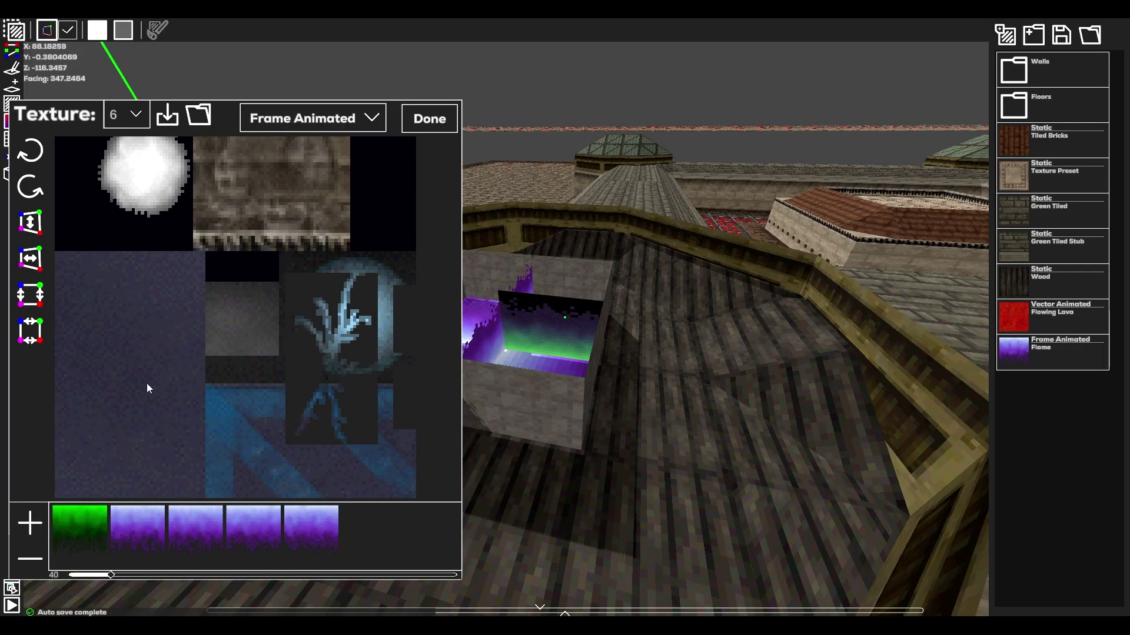
scroll(240, 341, "up", 3)
middle_click_drag(302, 285, 289, 350)
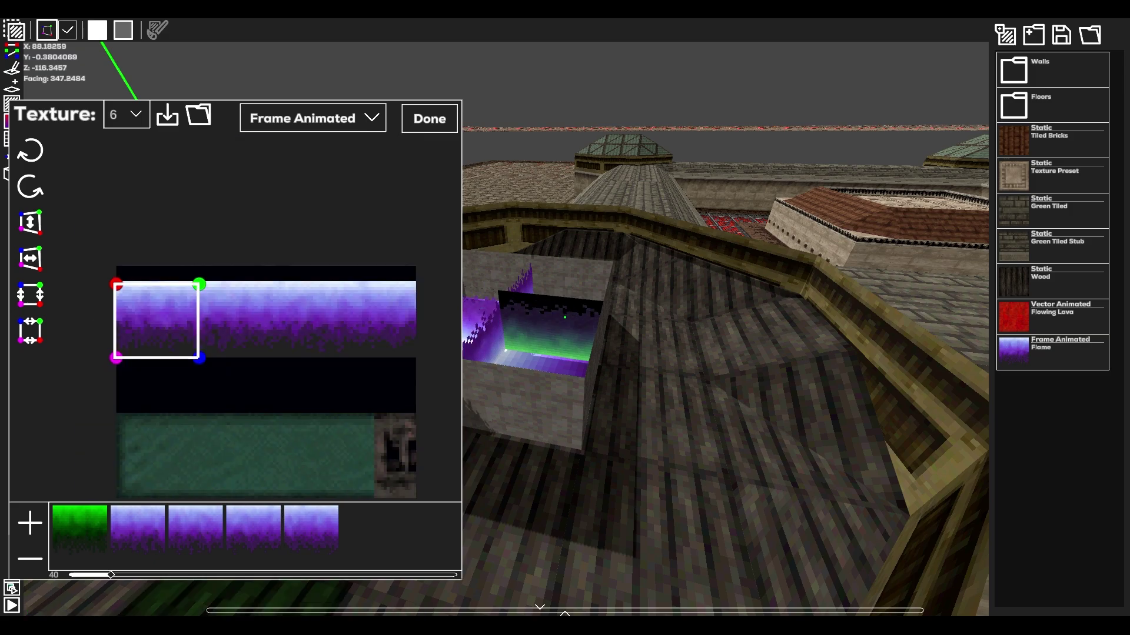
scroll(210, 372, "up", 2)
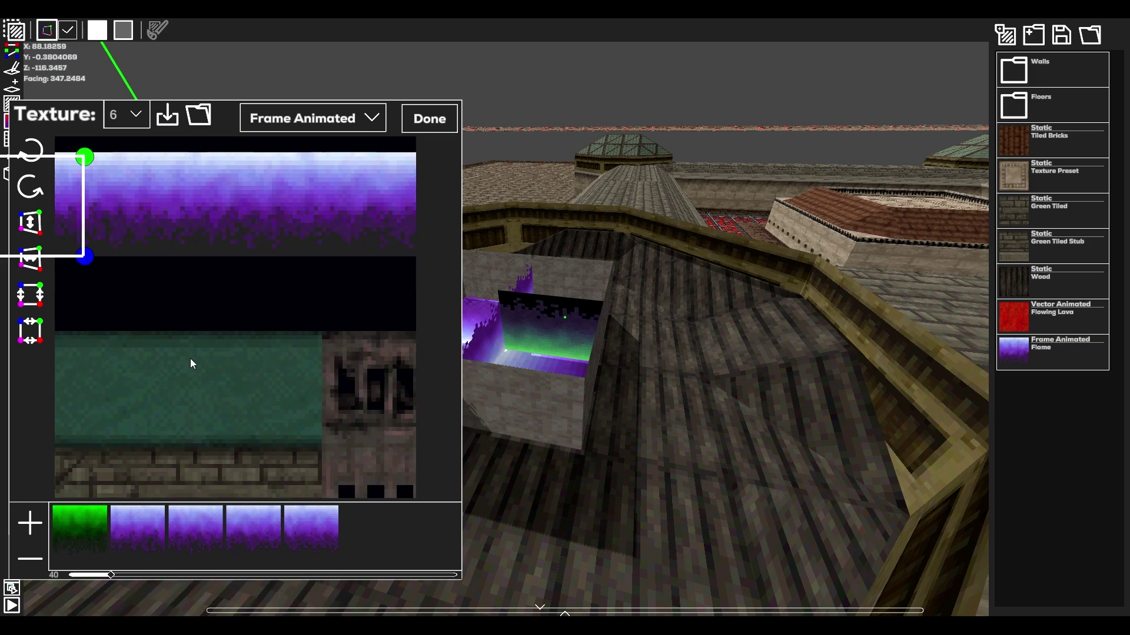
middle_click_drag(190, 358, 312, 447)
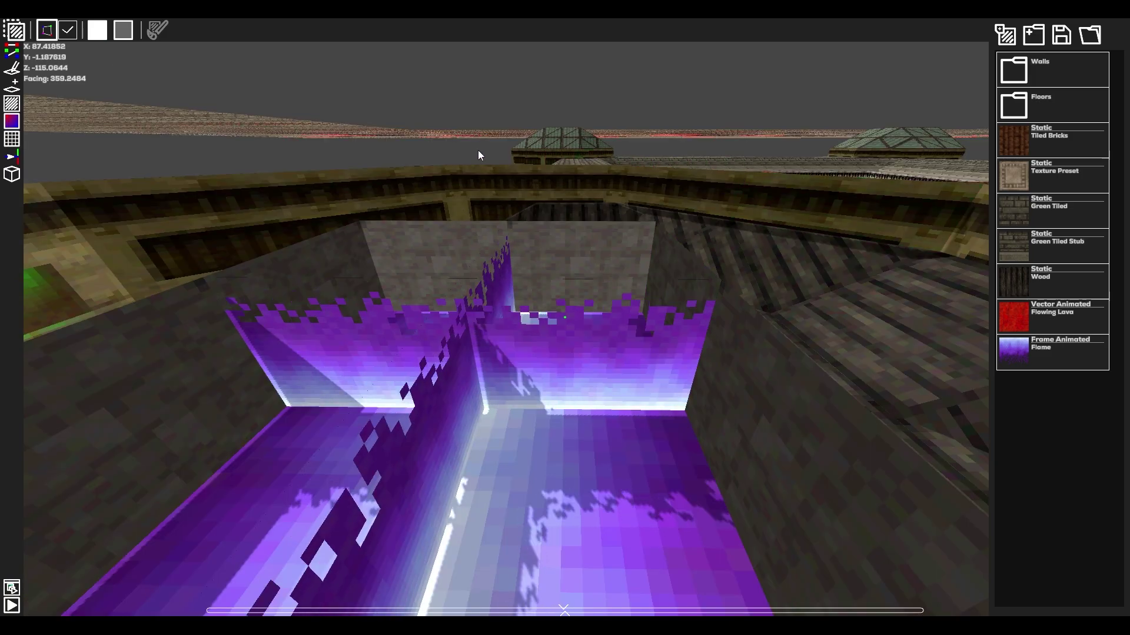
key("d")
key("a")
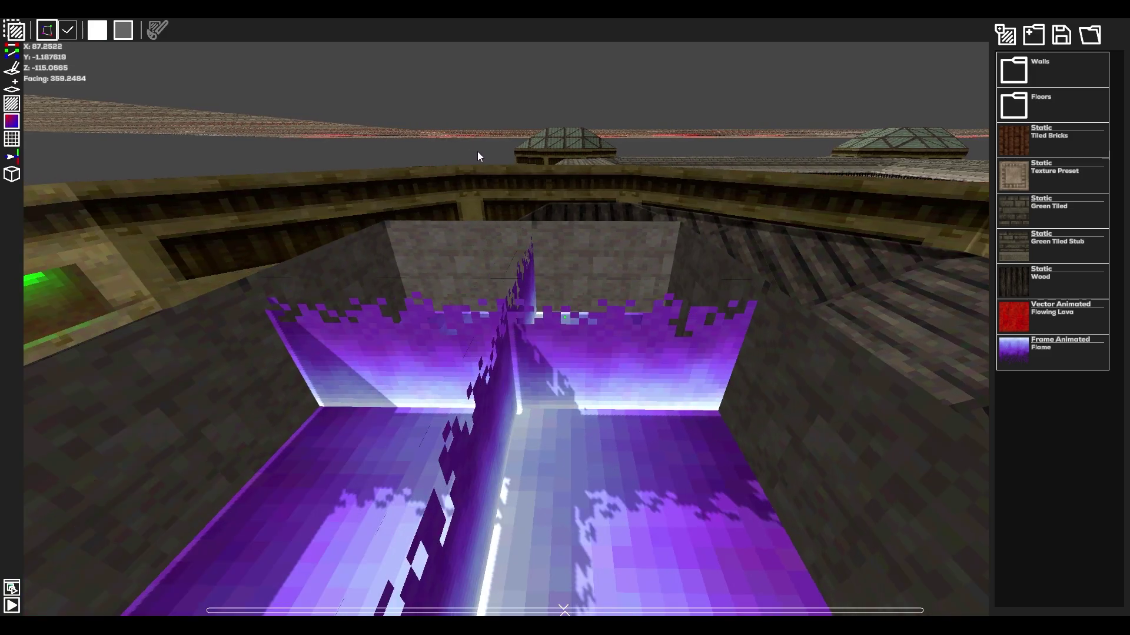
key("d")
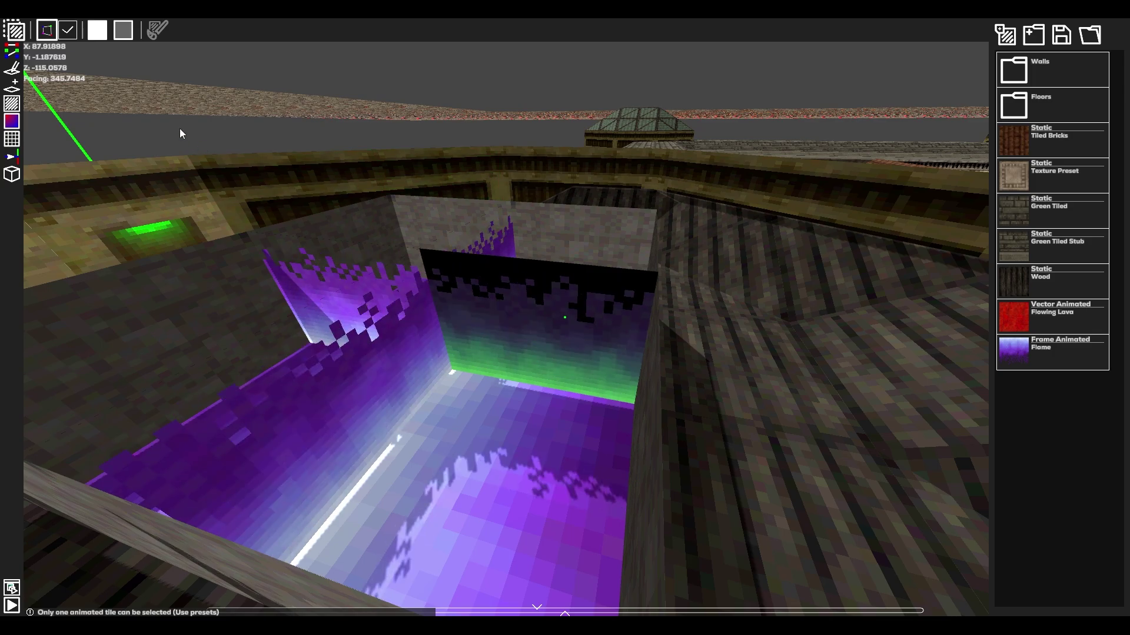
Step: Make the flame tiles in the fire pit semi-transparent and inspect them up close
left_click(122, 31)
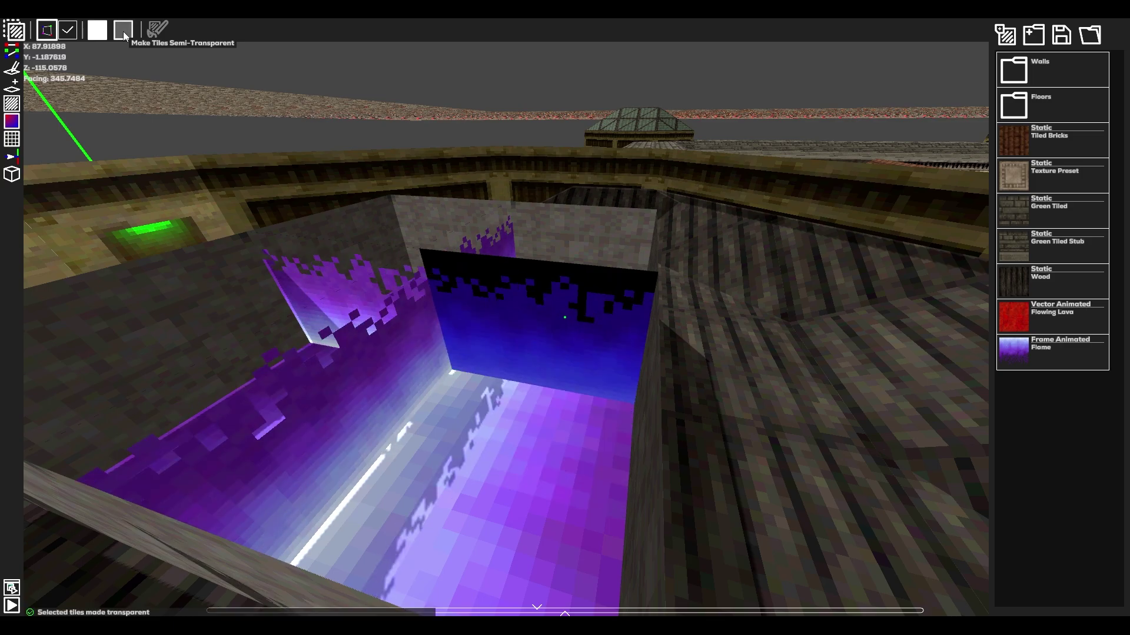
left_click(311, 241)
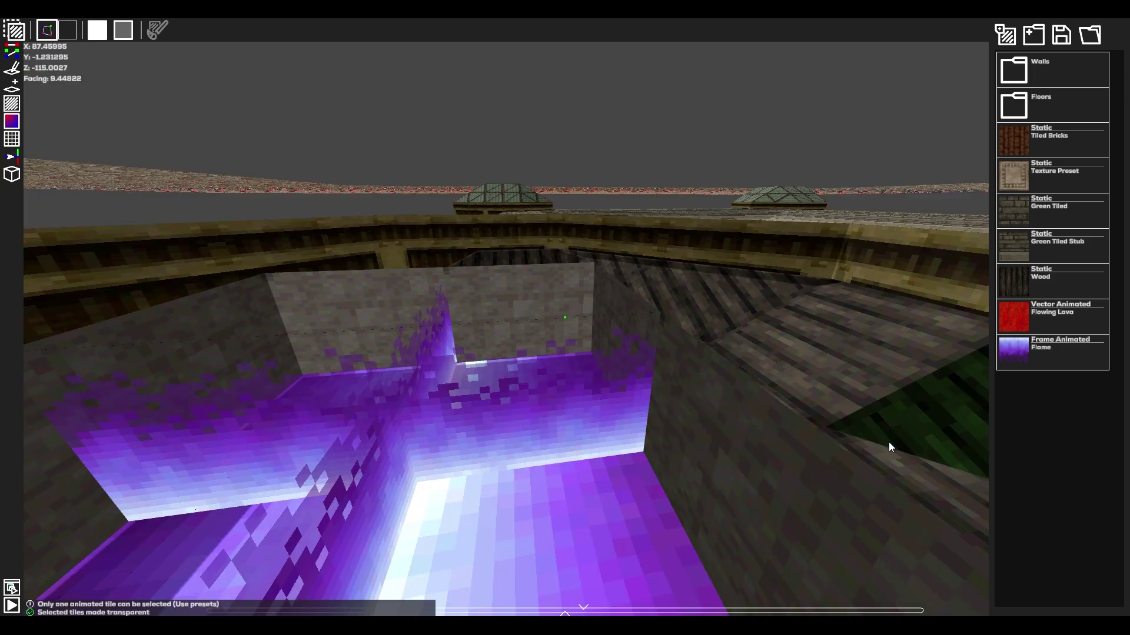
right_click_drag(888, 443, 411, 317)
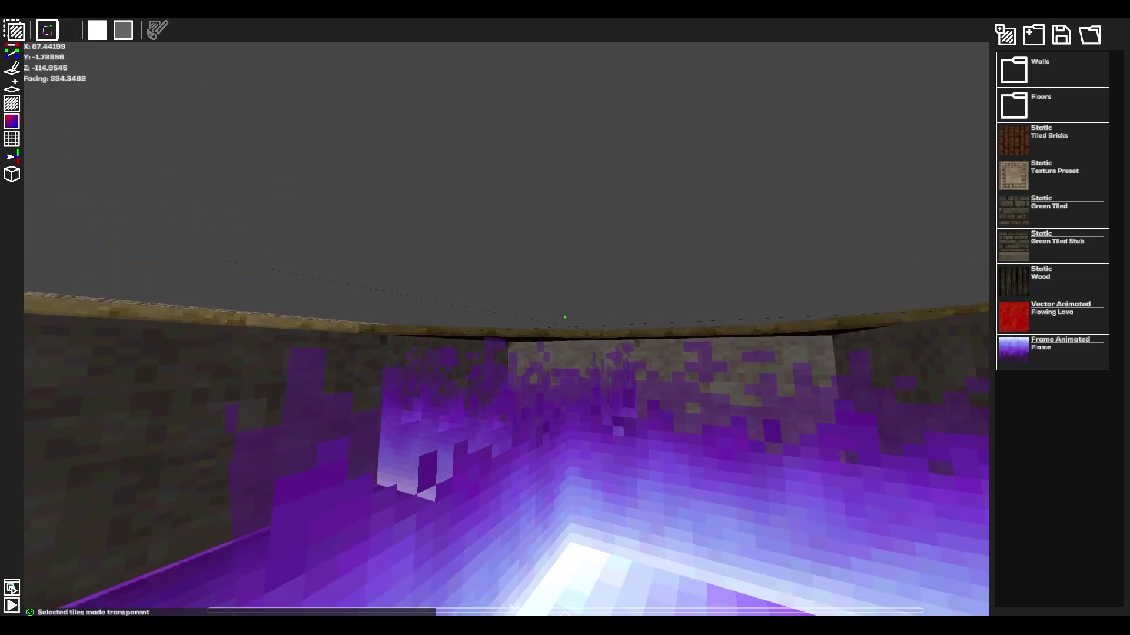
right_click_drag(565, 318, 529, 334)
key("d")
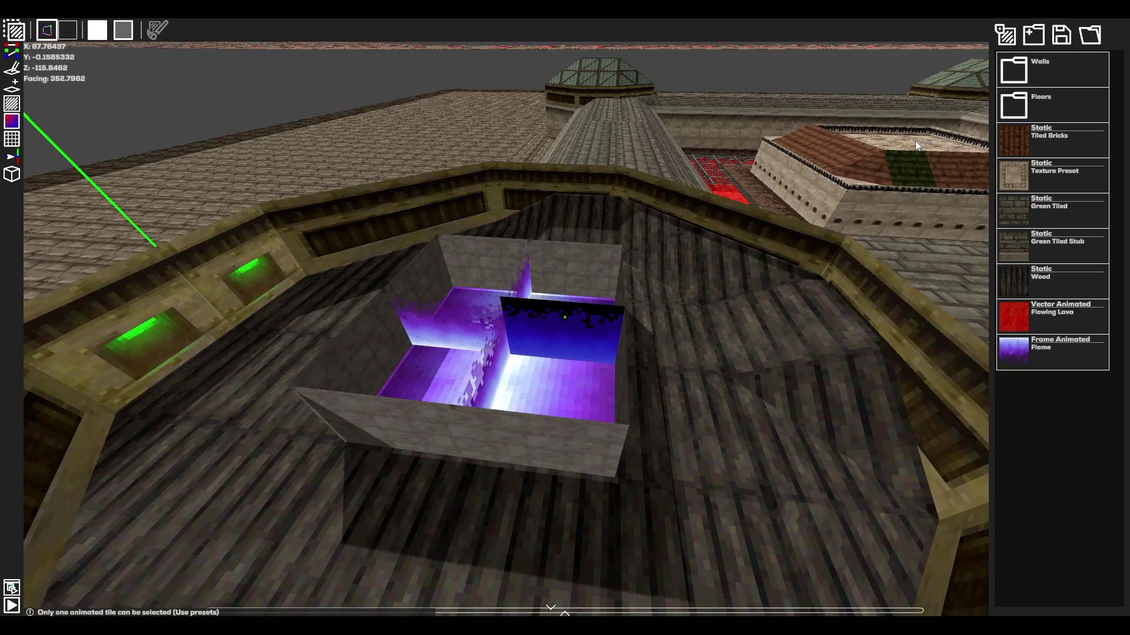
Step: Save the semi-transparent flame tile as a texture preset named Fame Transparent
left_click(1006, 37)
type("F")
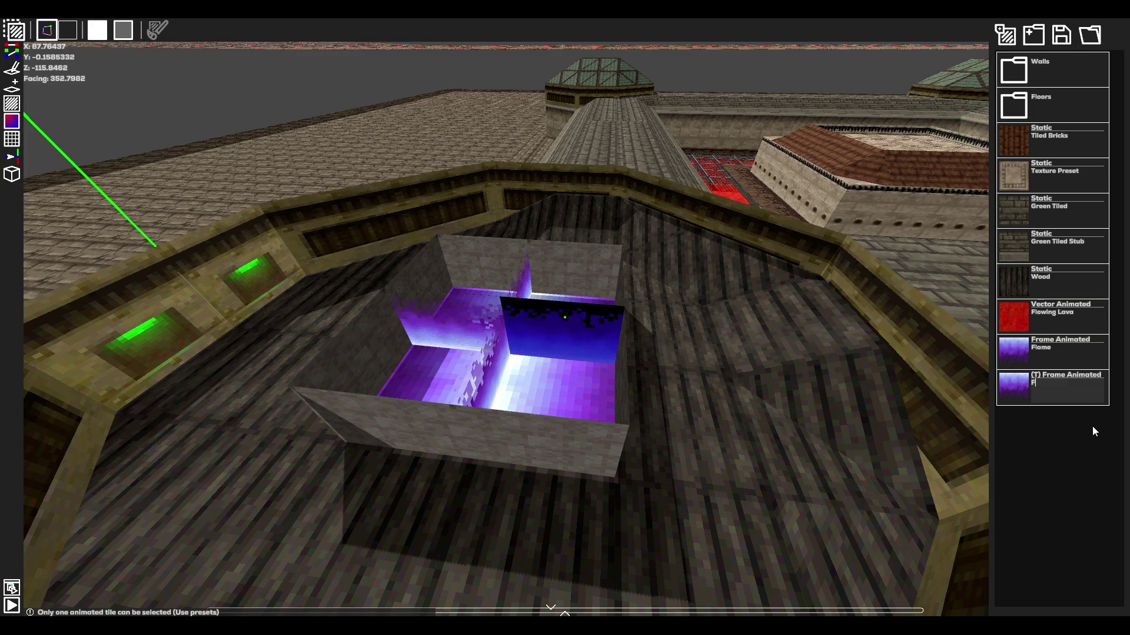
type("ame Tran")
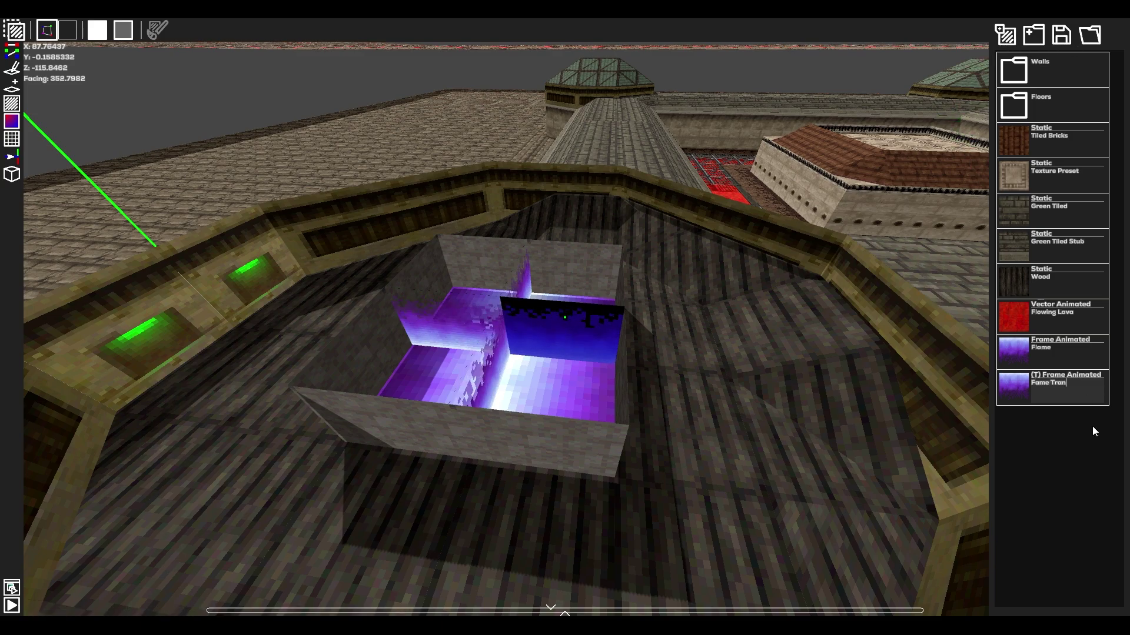
type("sparent")
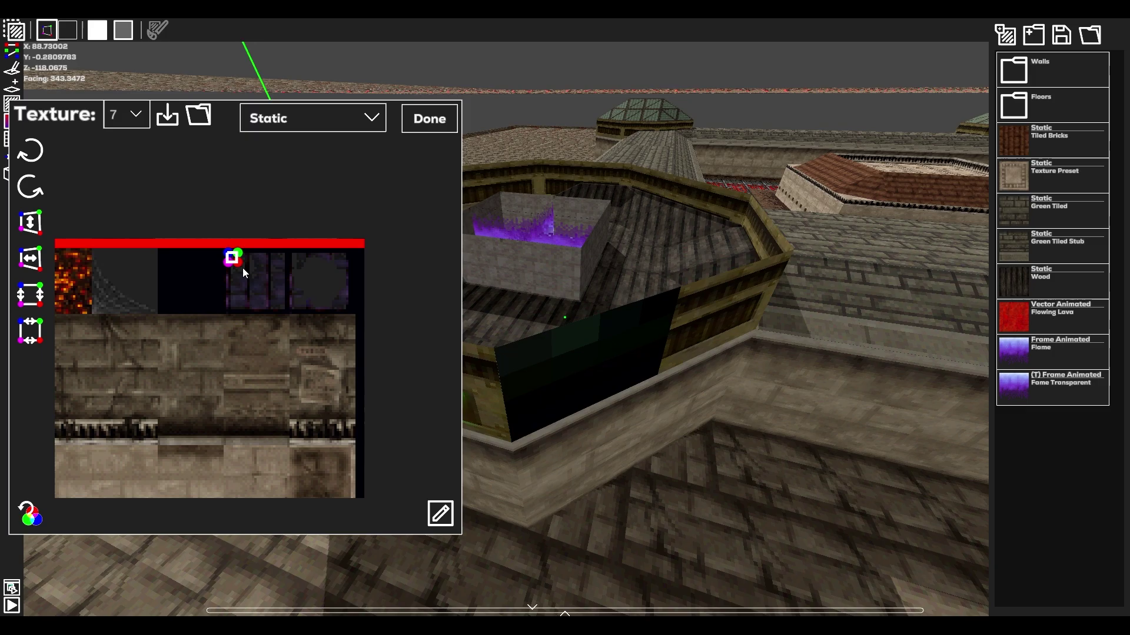
Step: Enlarge the tower side tile's UV area over the dark purple window texture and make the tile semi-transparent
left_click_drag(243, 273, 286, 311)
left_click(124, 34)
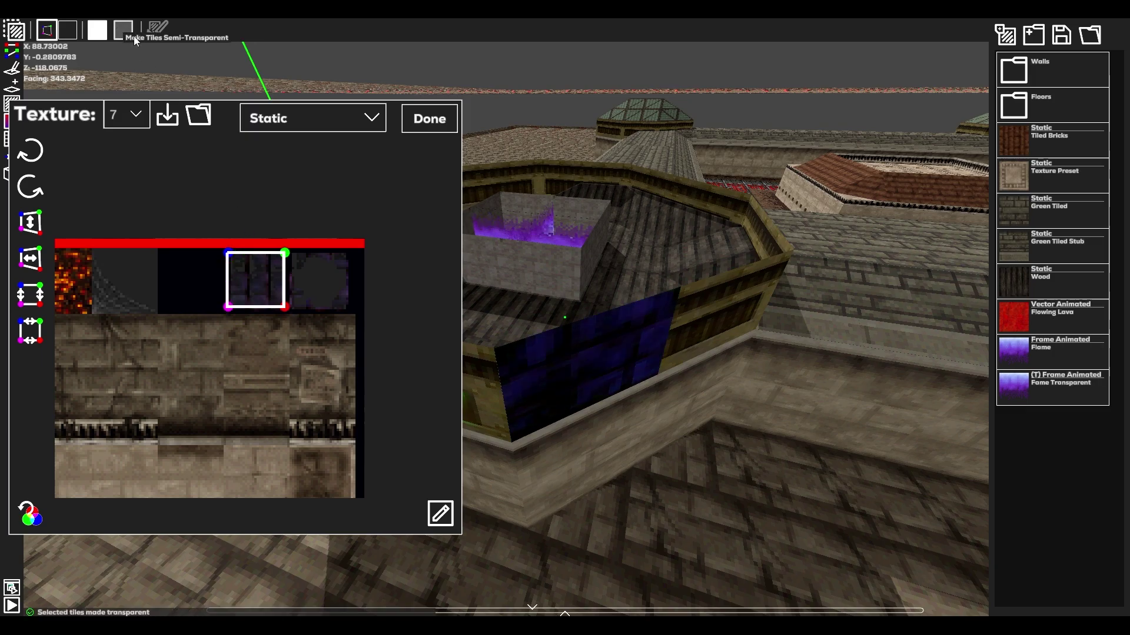
Step: Inspect the see-through tower window tile up close and the green dome glass area on texture 3
mouse_move(565, 318)
right_mouse_down()
mouse_move(565, 259)
mouse_move(530, 294)
mouse_move(558, 325)
right_mouse_up()
key("d")
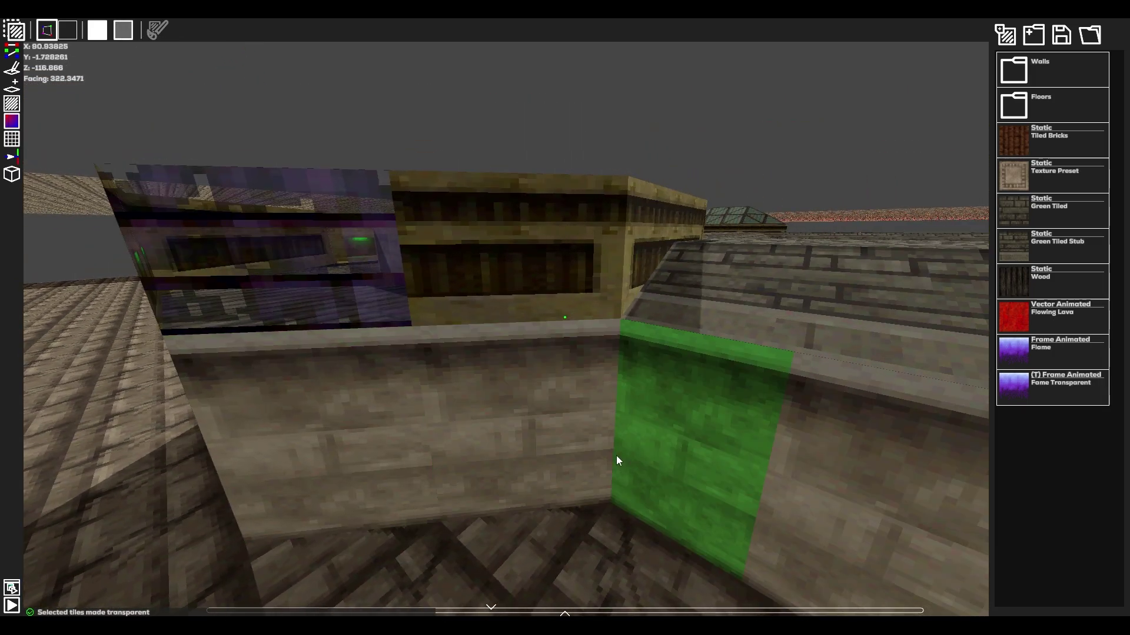
key("a")
key("d")
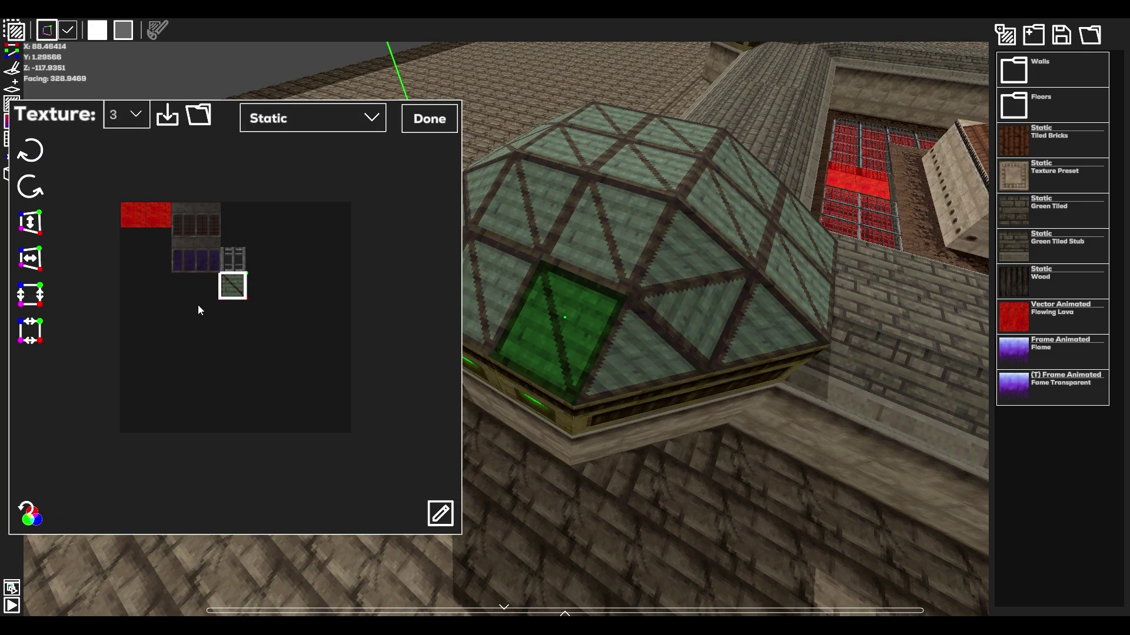
scroll(188, 297, "up", 3)
middle_click_drag(179, 293, 228, 376)
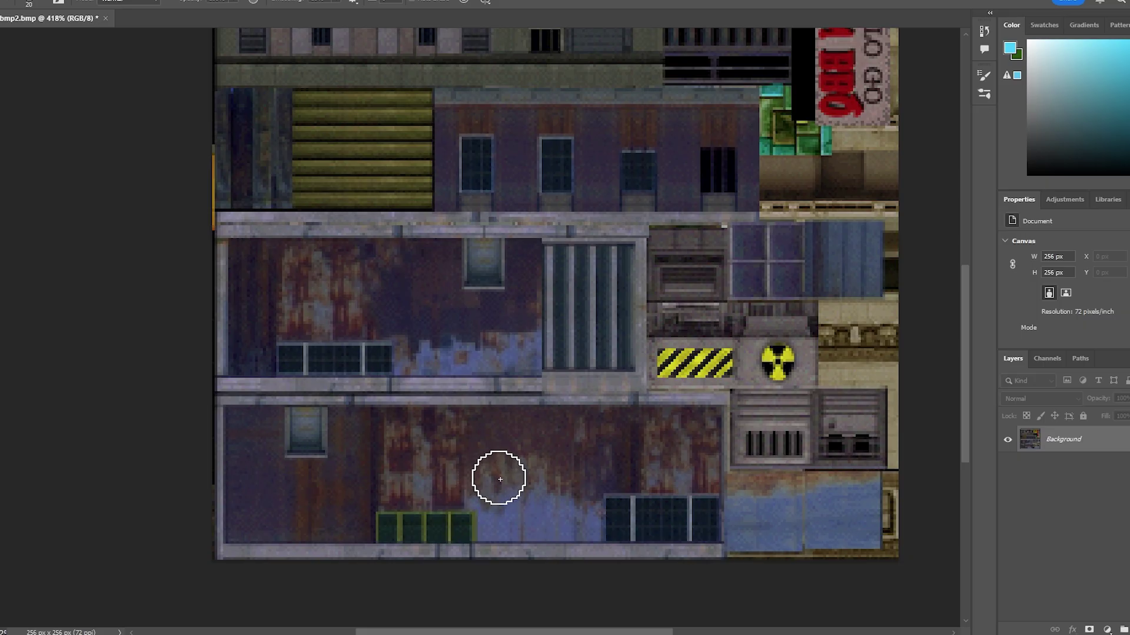
Step: Switch to Photoshop, paint a light blue zigzag across the texture bitmap, and set the background color to black 000000
left_click_drag(554, 314, 521, 467)
mouse_move(308, 132)
left_mouse_down()
mouse_move(390, 181)
mouse_move(412, 323)
mouse_move(585, 429)
mouse_move(681, 546)
left_mouse_up()
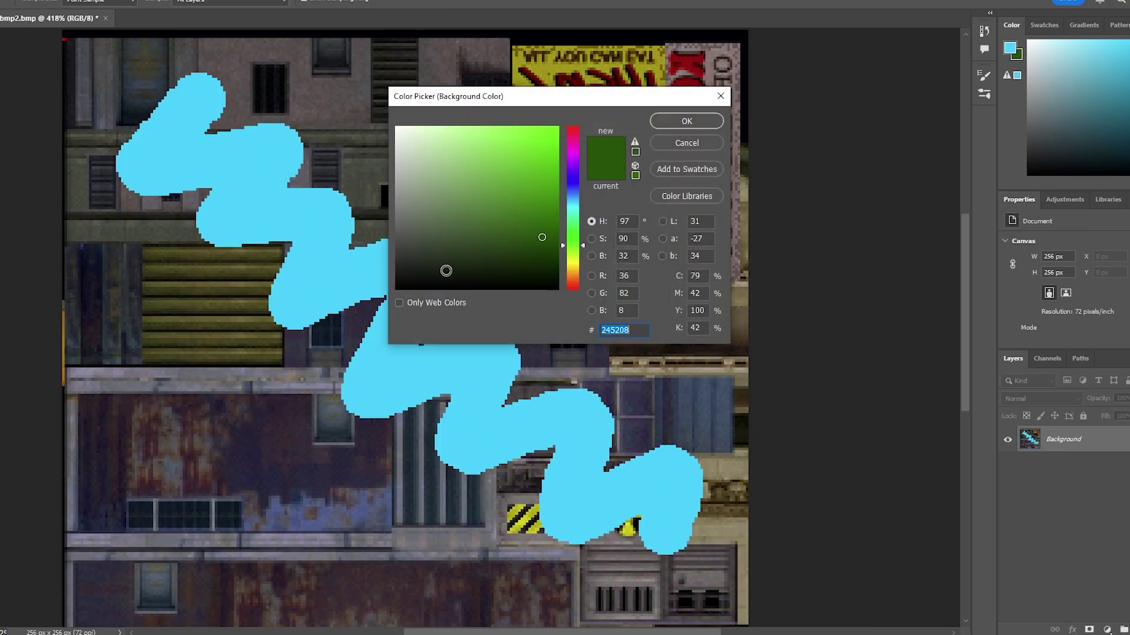
left_click_drag(447, 267, 307, 318)
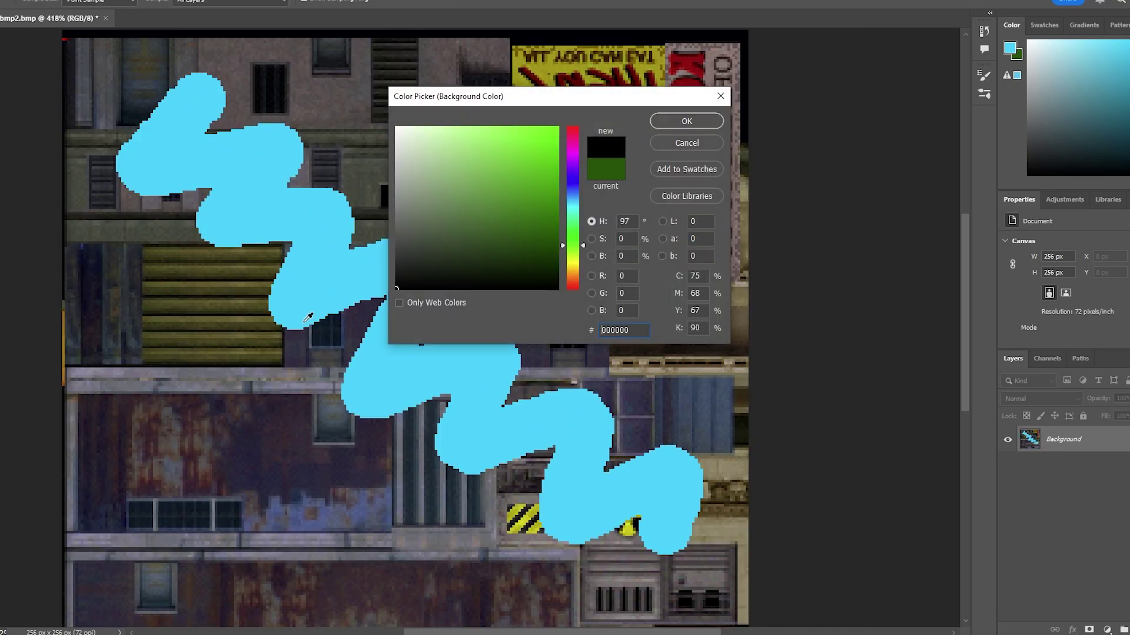
left_click(674, 122)
mouse_move(518, 176)
left_mouse_down()
mouse_move(598, 284)
mouse_move(664, 438)
left_mouse_up()
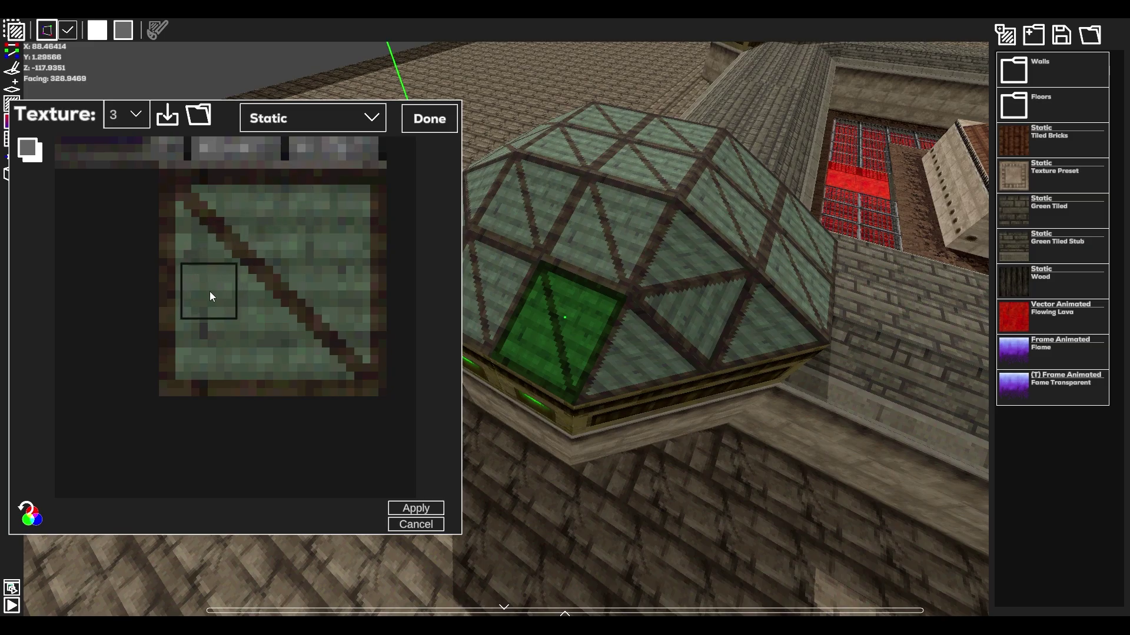
Step: Paint transparency over the green dome glass in texture 3 using texture transparency editing
left_click_drag(209, 292, 248, 338)
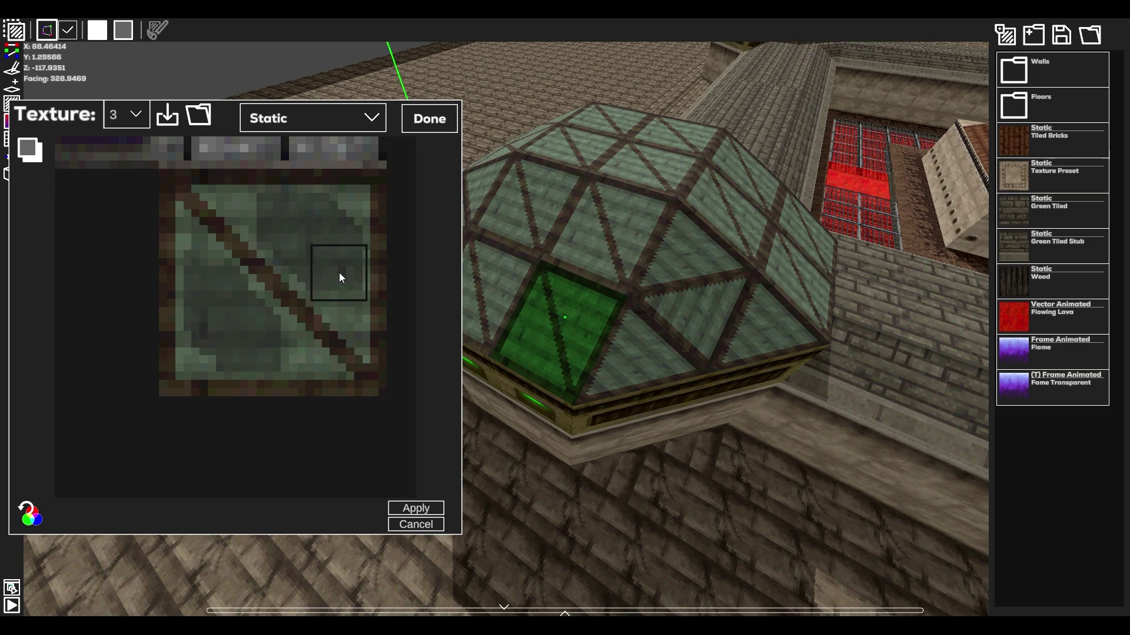
key("ctrl+z")
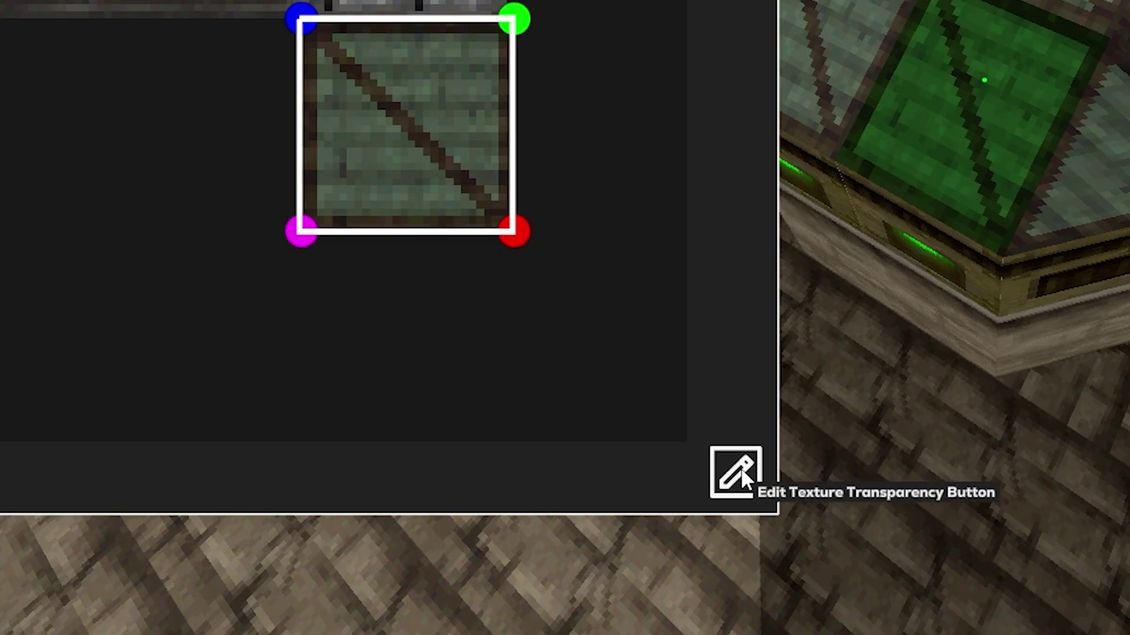
left_click(741, 469)
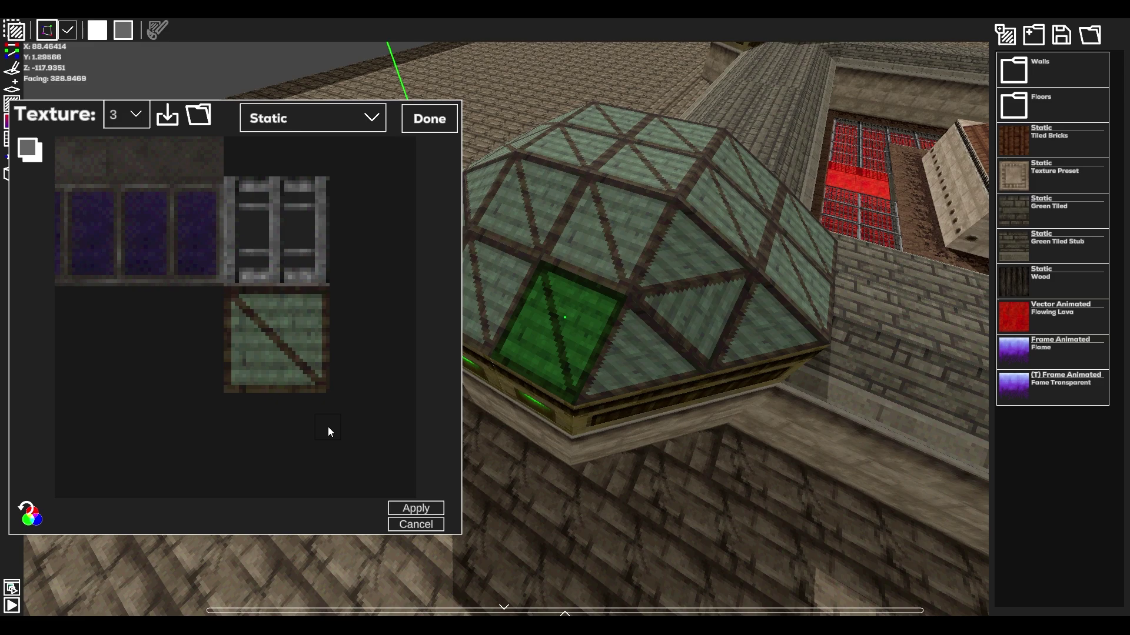
scroll(226, 348, "up", 3)
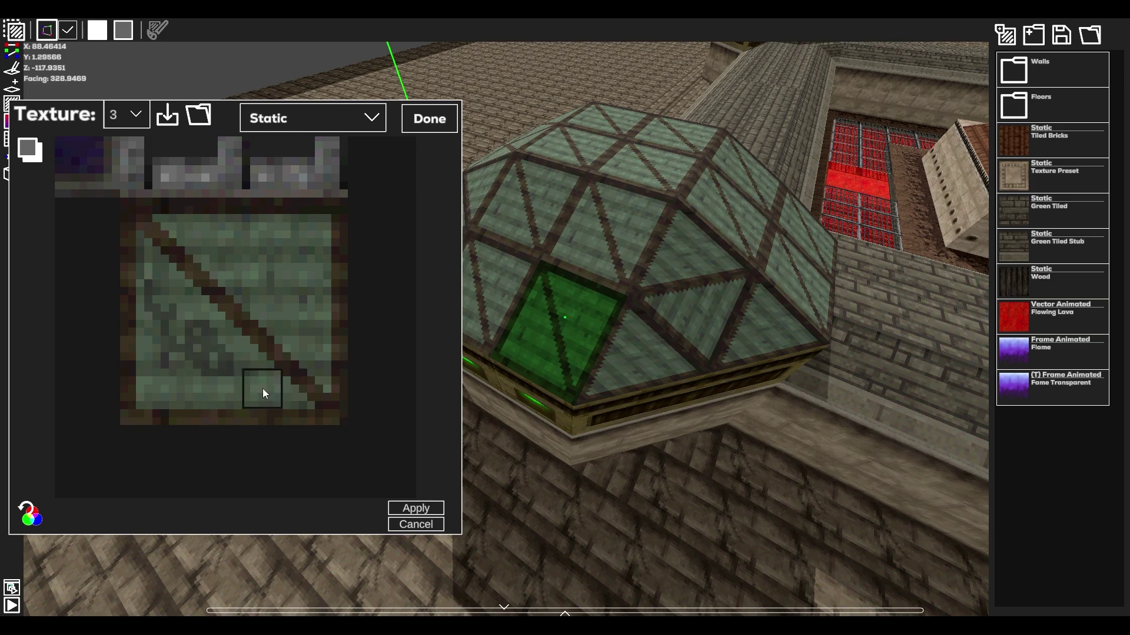
mouse_move(259, 389)
left_mouse_down()
mouse_move(185, 355)
mouse_move(259, 251)
left_mouse_up()
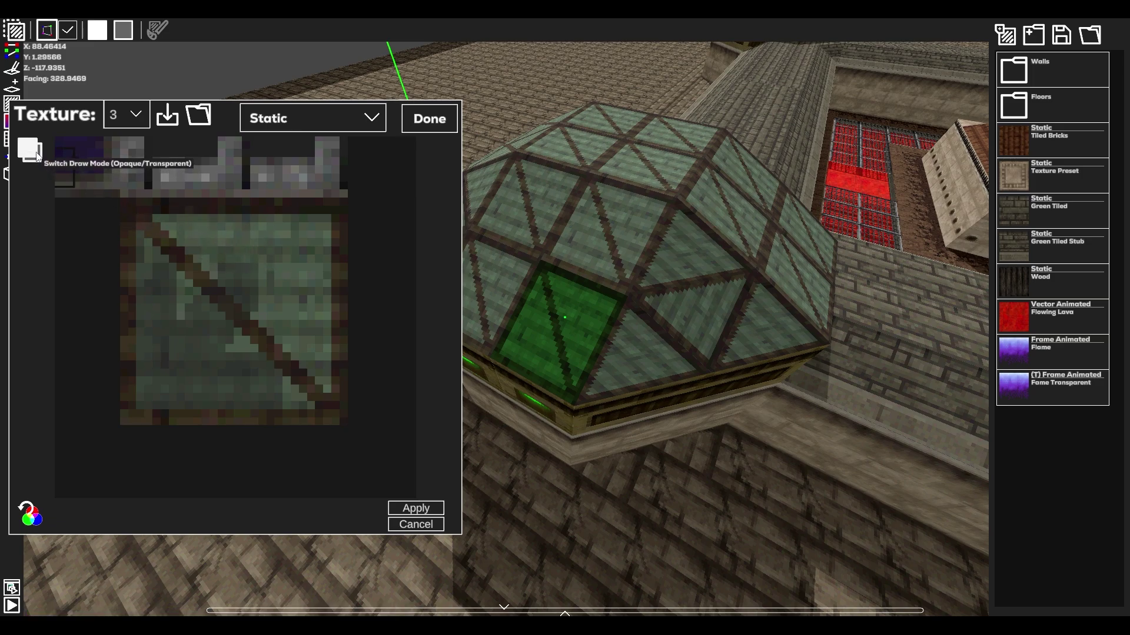
Step: Try the opaque draw mode on the dome glass, and finish painting the whole tile transparent
left_click_drag(286, 352, 193, 418)
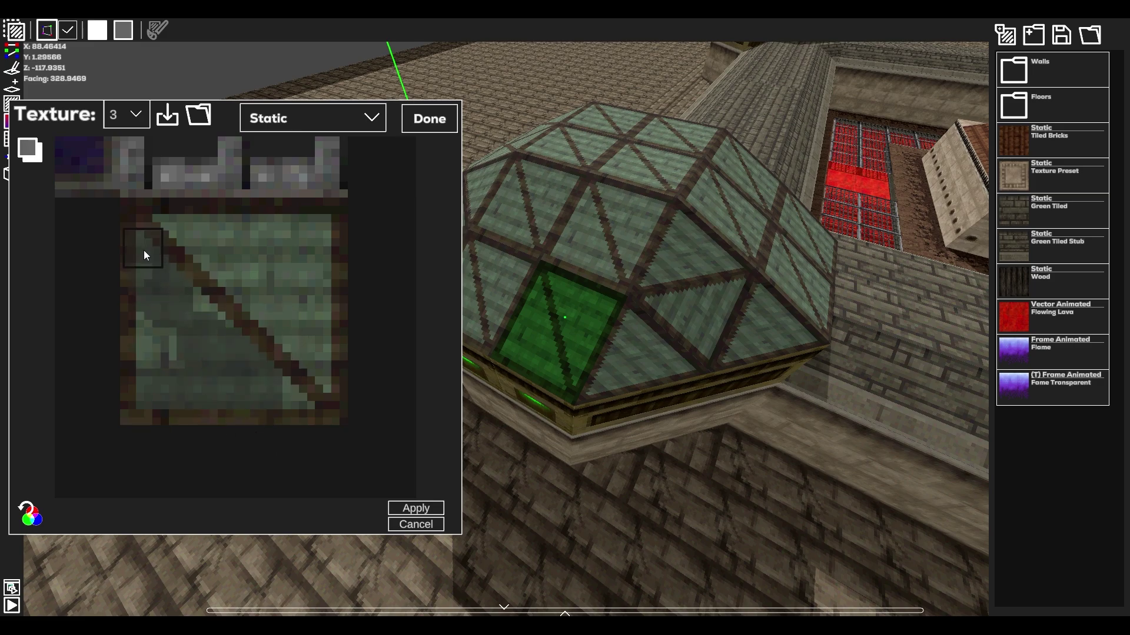
key("ctrl+z")
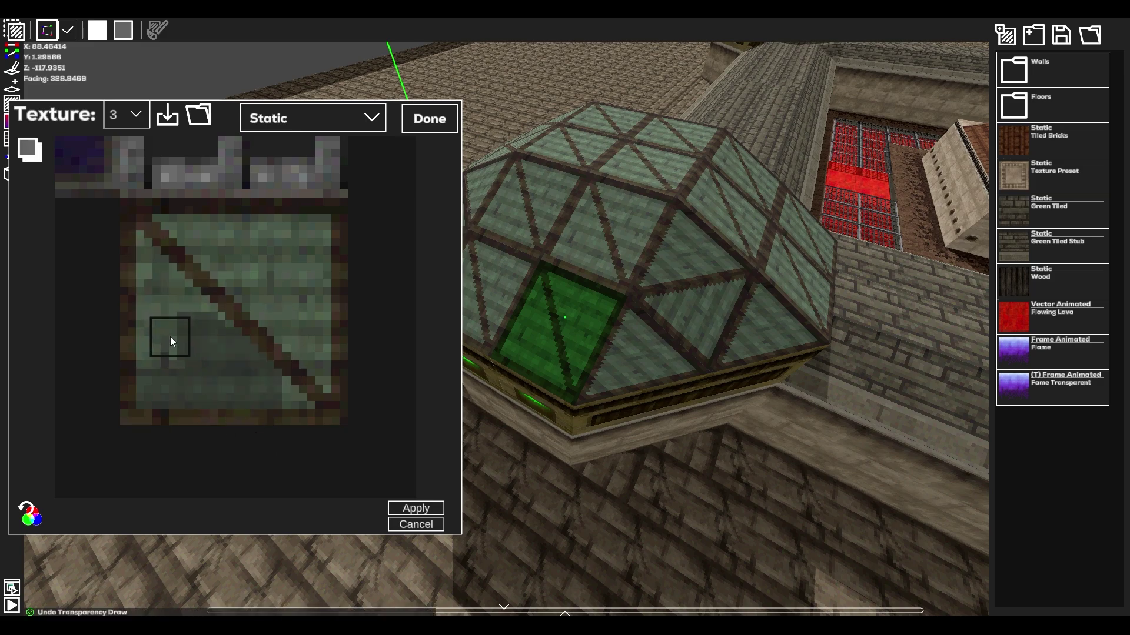
left_click(299, 319)
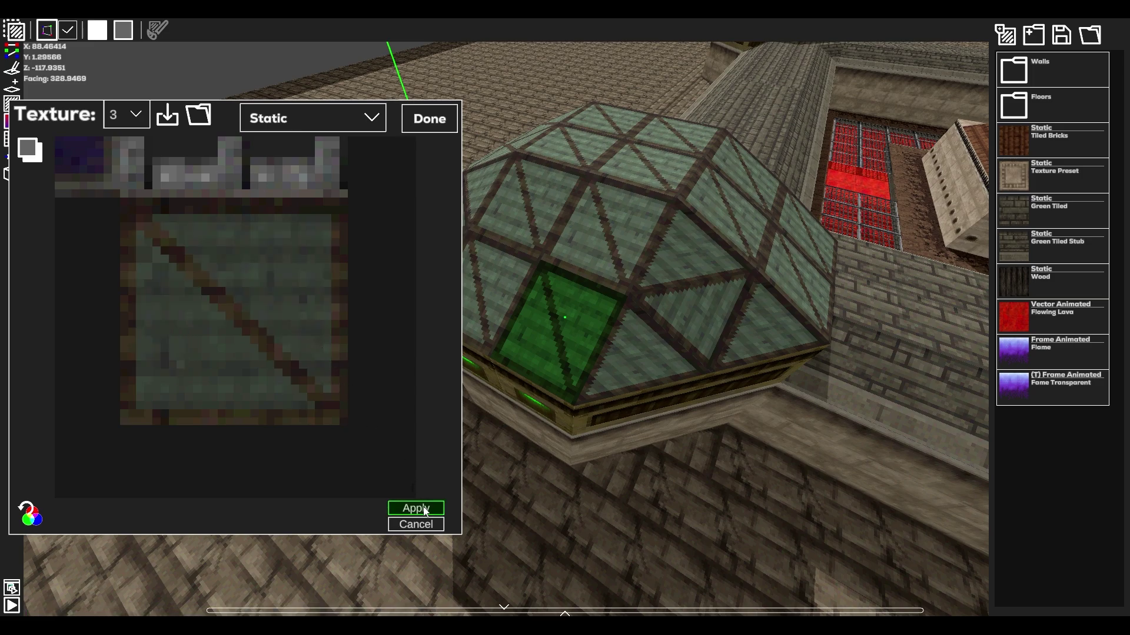
middle_click_drag(368, 491, 358, 493)
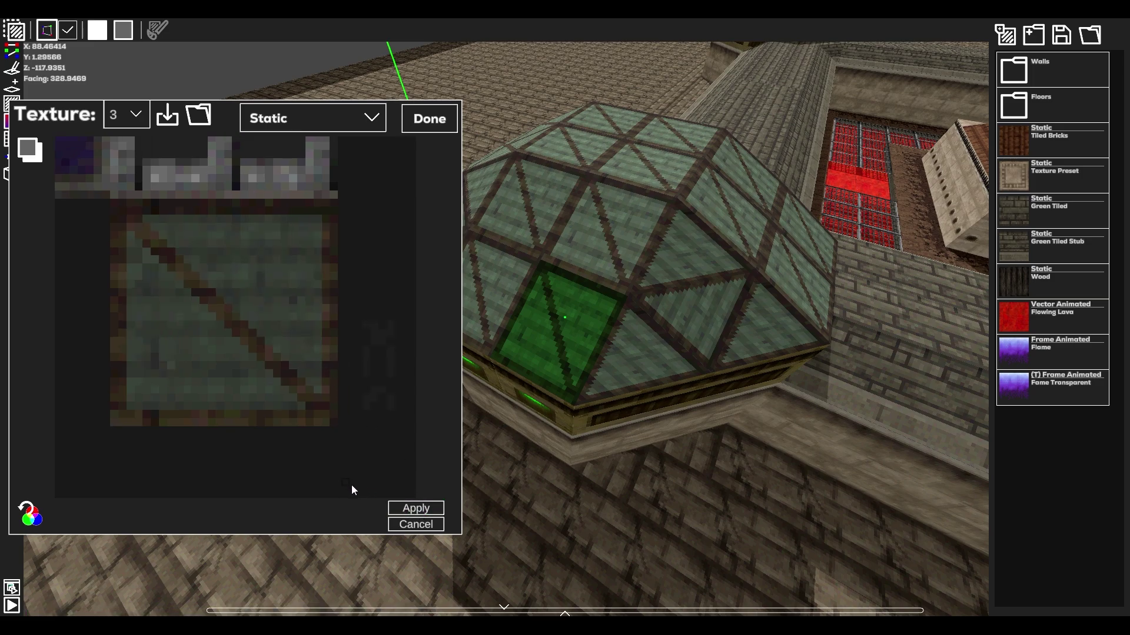
left_click(405, 525)
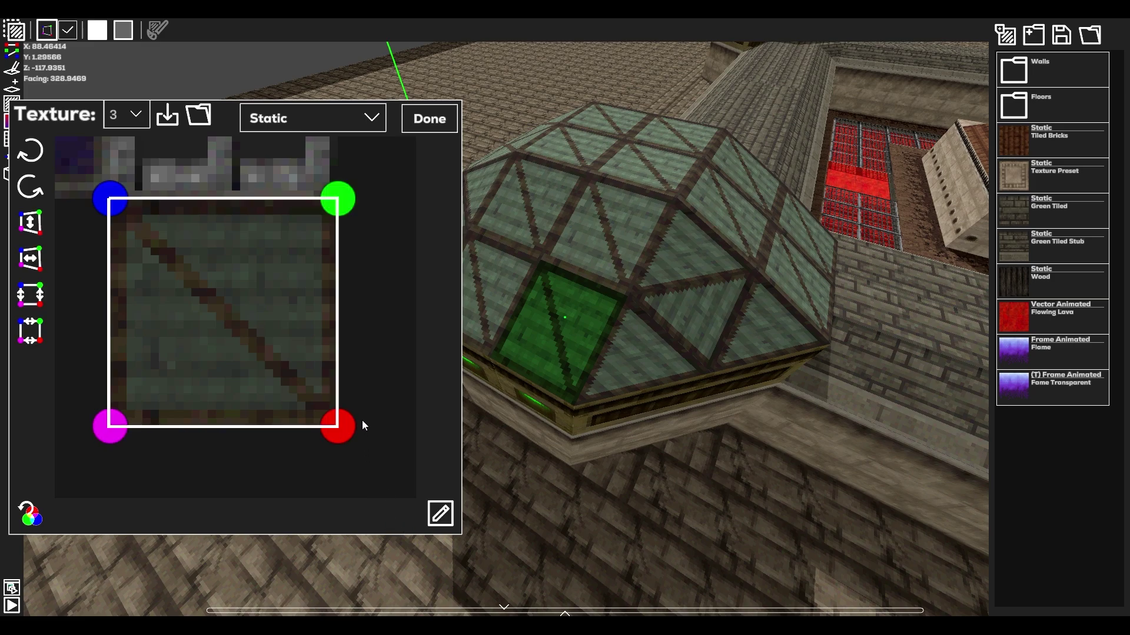
Step: Examine the transparent dome glass inside its UV area on texture 3
scroll(214, 376, "down", 3)
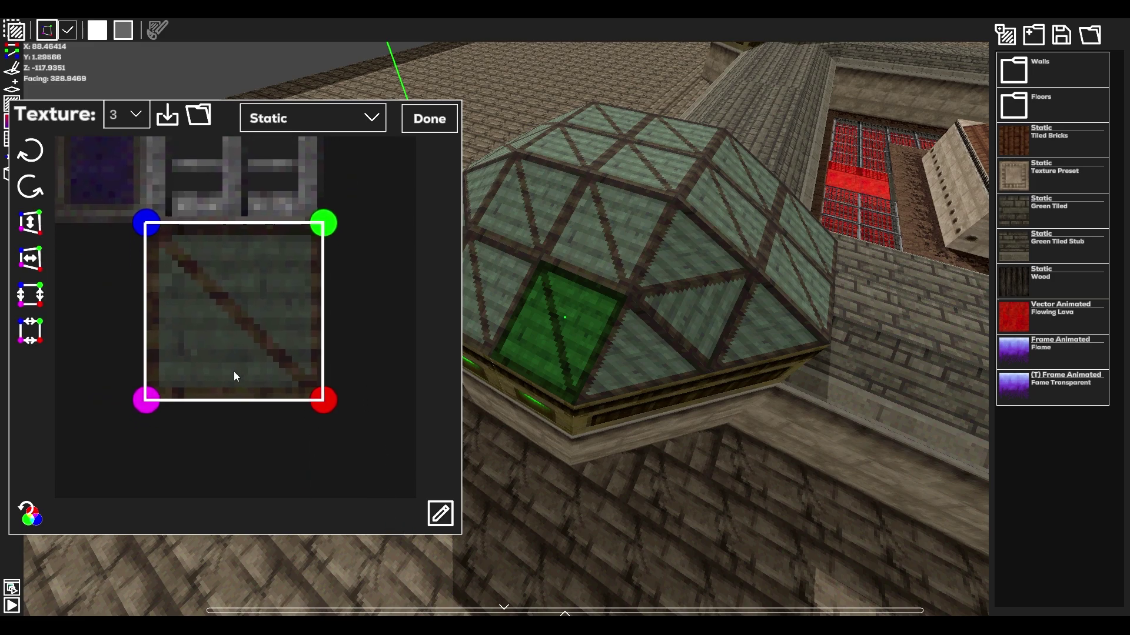
middle_click_drag(223, 364, 218, 386)
scroll(209, 354, "up", 2)
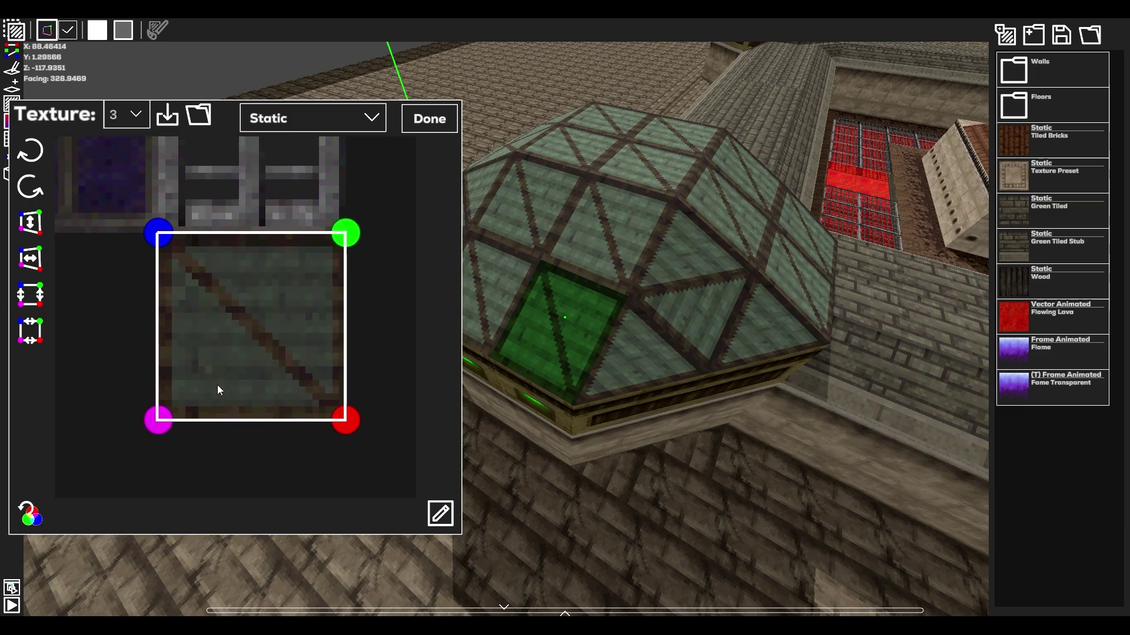
left_click(34, 517)
Step: Select the corner tower's glass dome tiles and position a copy of the dome above the central courtyard
left_click(515, 368)
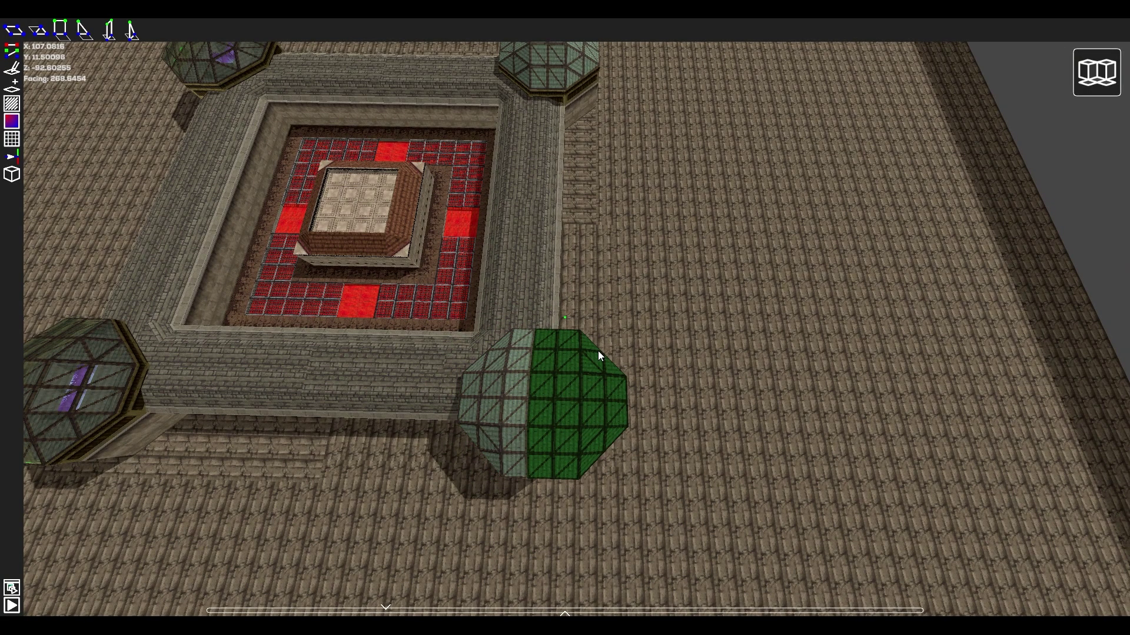
key("d")
right_click_drag(717, 345, 447, 282)
key("s")
left_click(599, 307)
key("d")
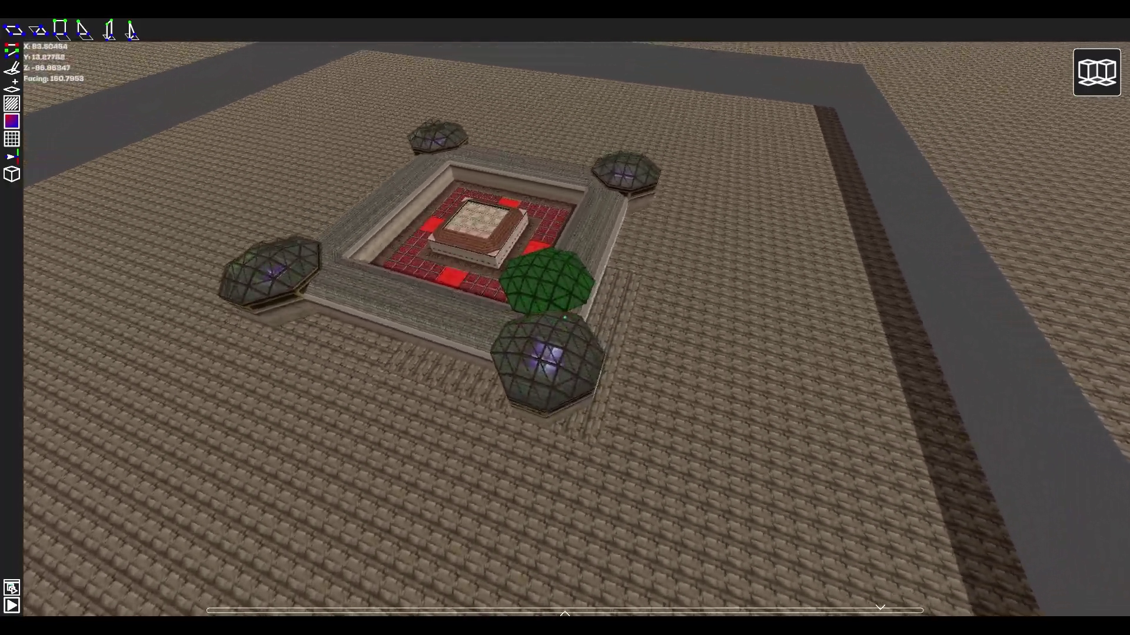
key("a")
key("w")
right_click_drag(564, 318, 729, 286)
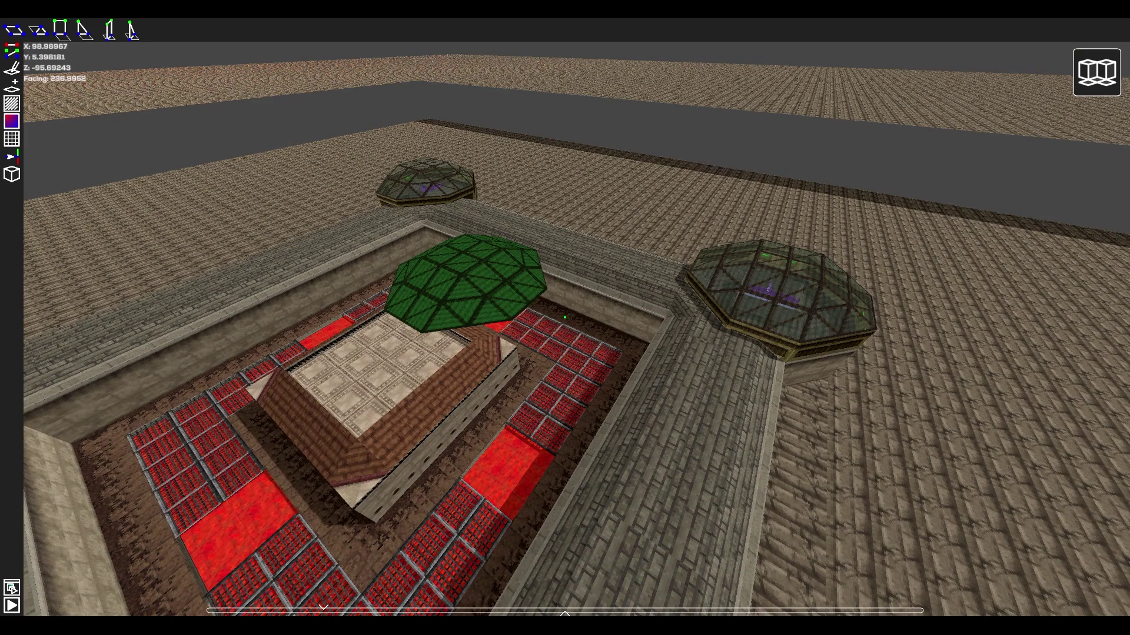
Step: Paint the passage floor with dark brown rock from texture 8 and the structure's walls with metal bars from texture 3
left_click_drag(565, 318, 120, 106)
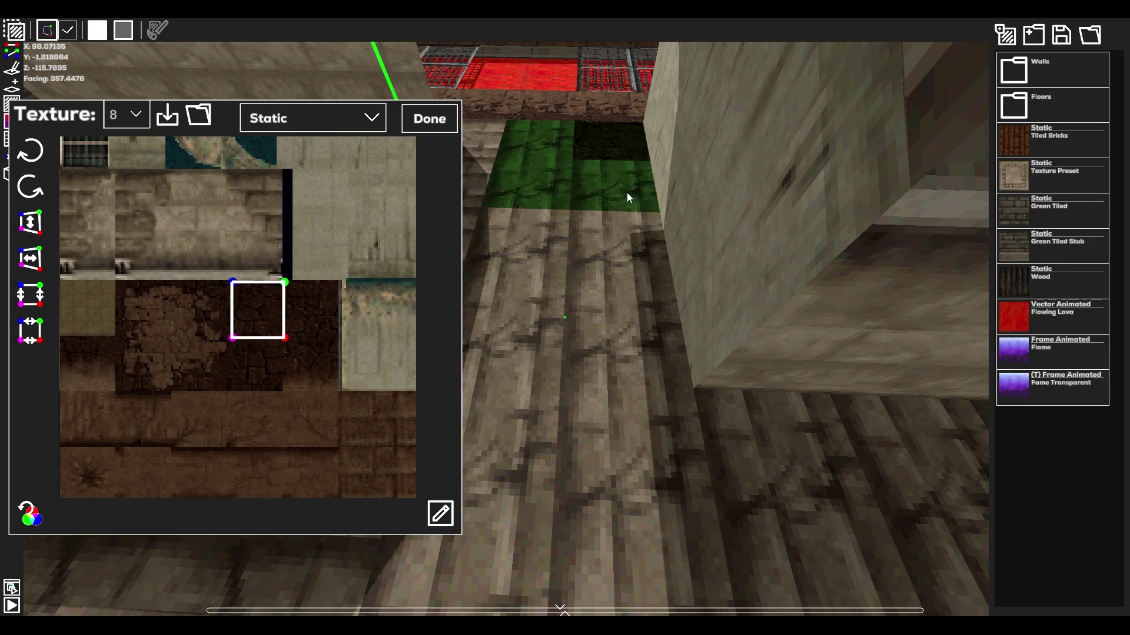
mouse_move(627, 193)
left_mouse_down()
mouse_move(531, 273)
mouse_move(626, 334)
mouse_move(624, 347)
left_mouse_up()
left_click_drag(606, 406, 547, 439)
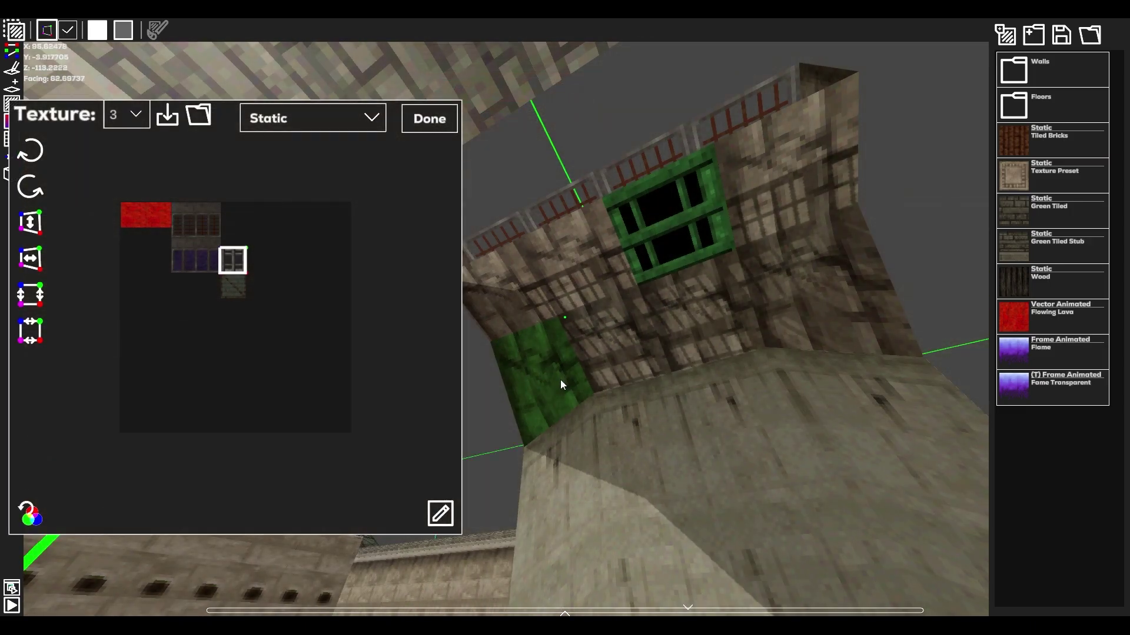
mouse_move(560, 379)
left_mouse_down()
mouse_move(577, 283)
mouse_move(726, 328)
mouse_move(806, 207)
left_mouse_up()
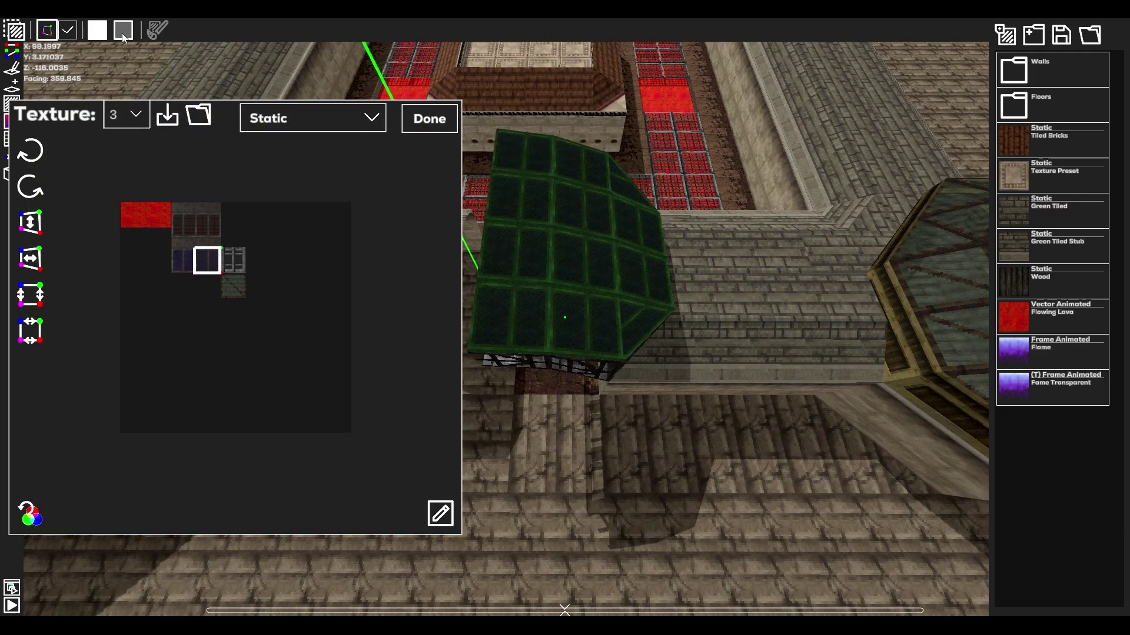
Step: Make the dark glass canopy tiles semi-transparent and select the roof and wall tiles beside the canopy
left_click(123, 36)
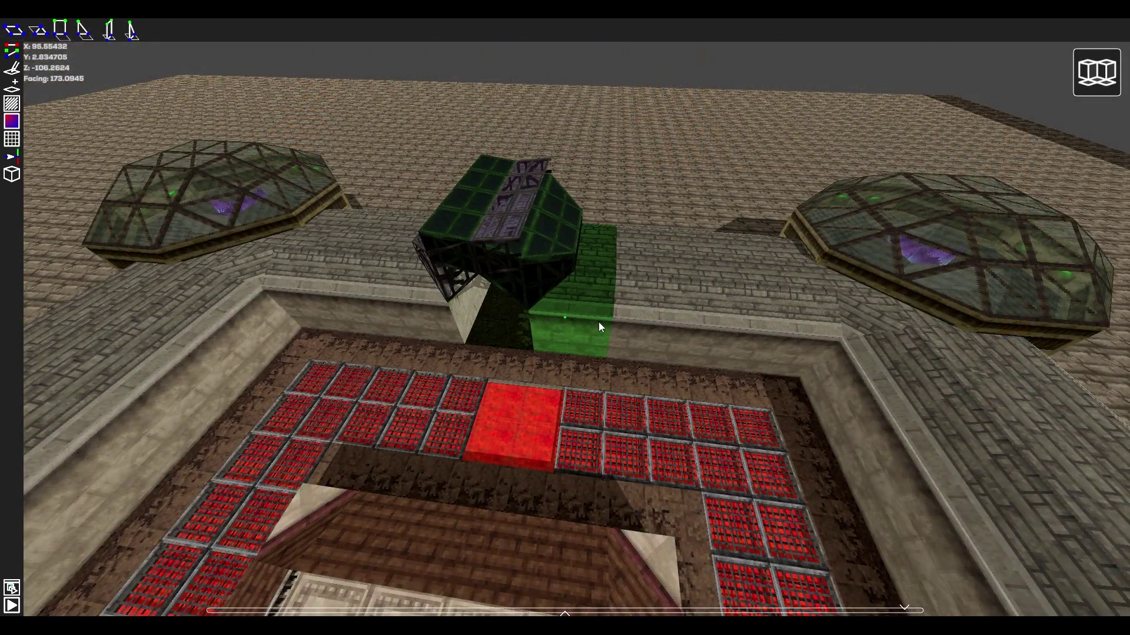
left_click_drag(599, 322, 667, 333)
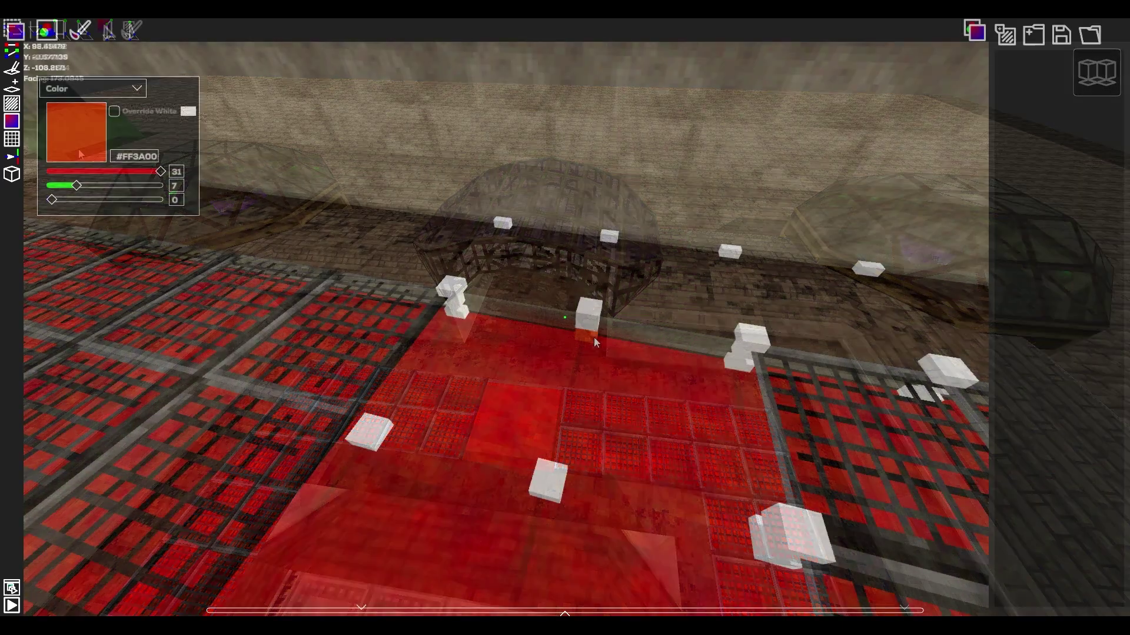
Step: Color the vertices along the lava tile's back edge orange-red, #FF3A00
left_click(589, 320)
left_click(456, 297)
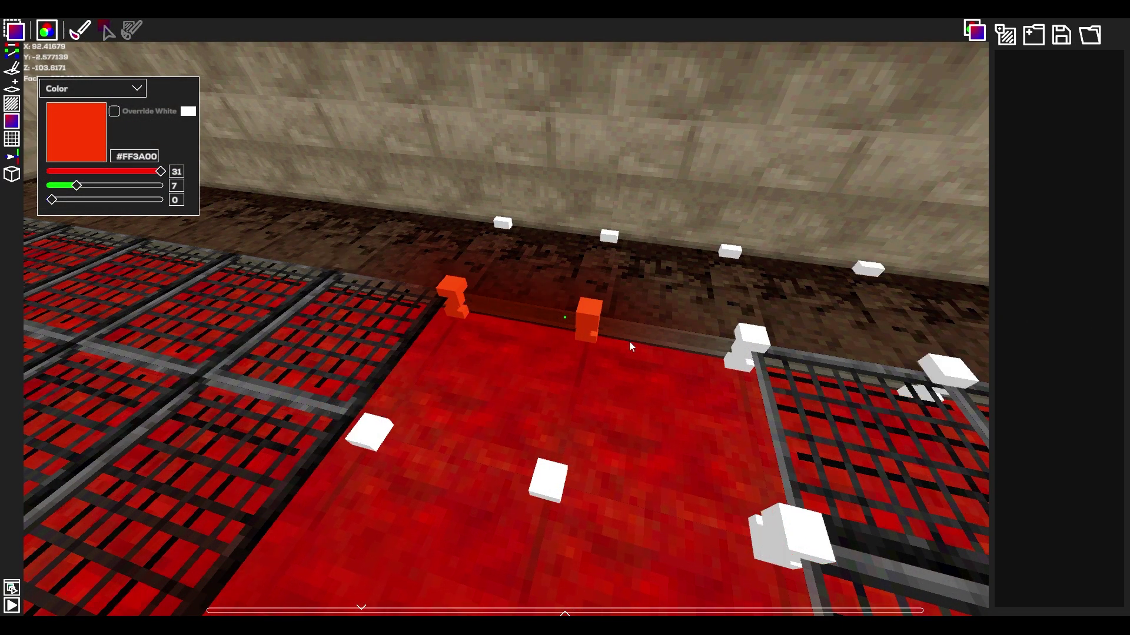